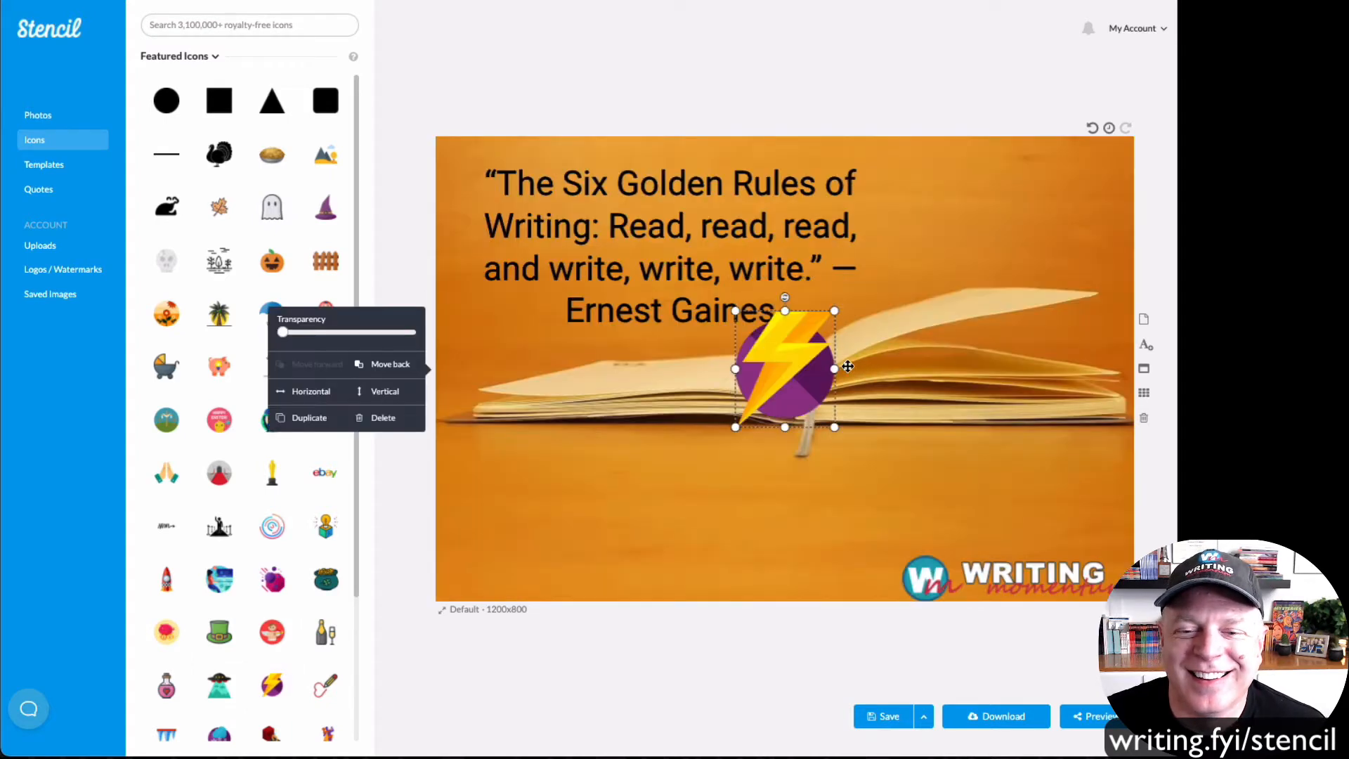
Move the lightning bolt icon to the upper-right area of the image and enlarge it beside the quote.
drag(805, 359, 1075, 204)
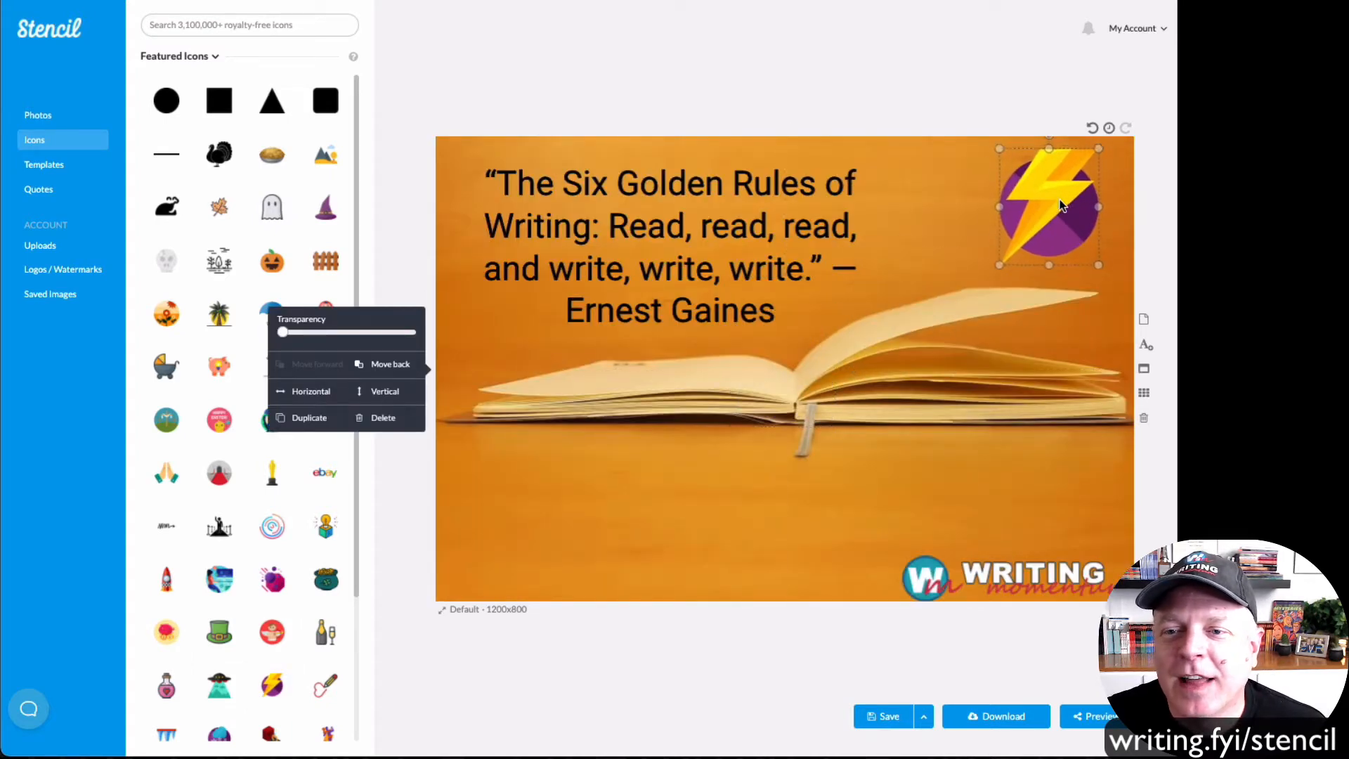
drag(1008, 266, 924, 352)
drag(989, 223, 987, 239)
click(729, 24)
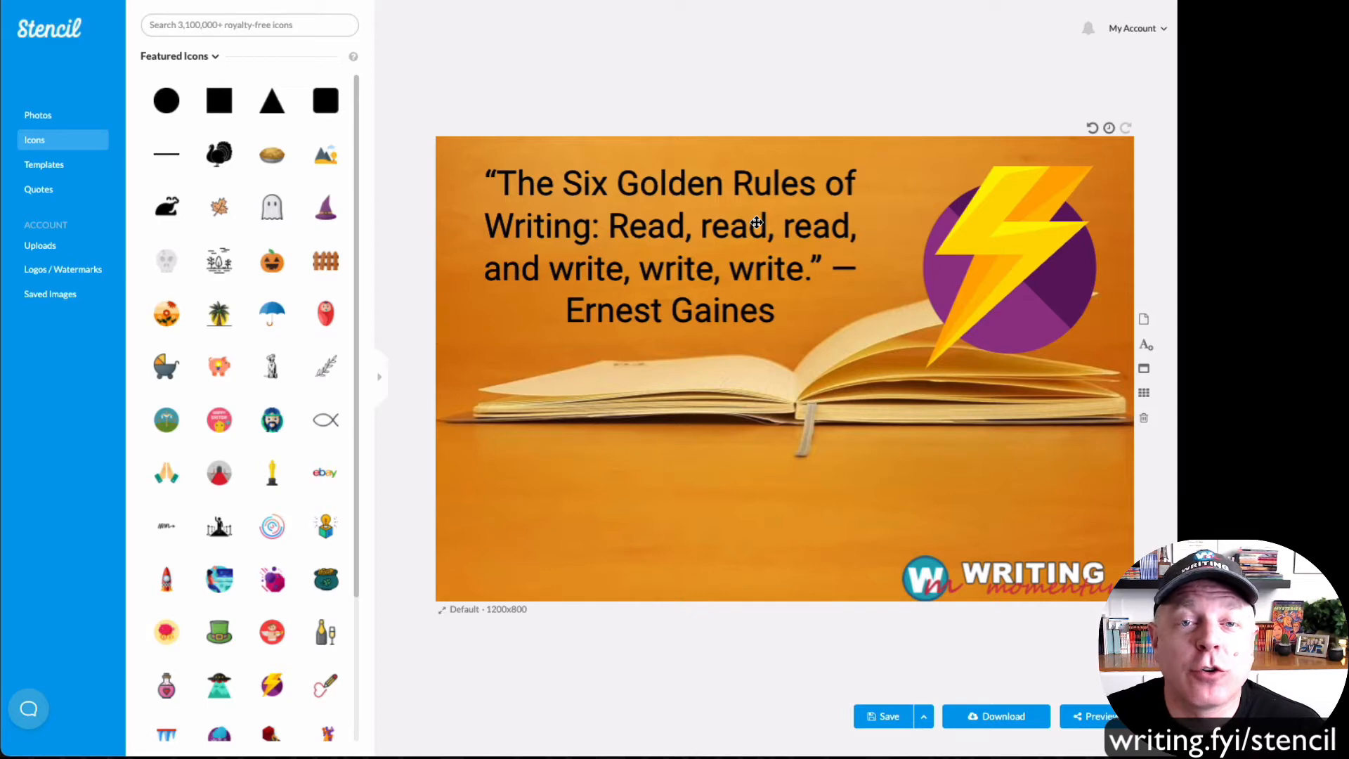
Clear all images and text from the canvas, also turning off all logos and watermarks.
click(1144, 419)
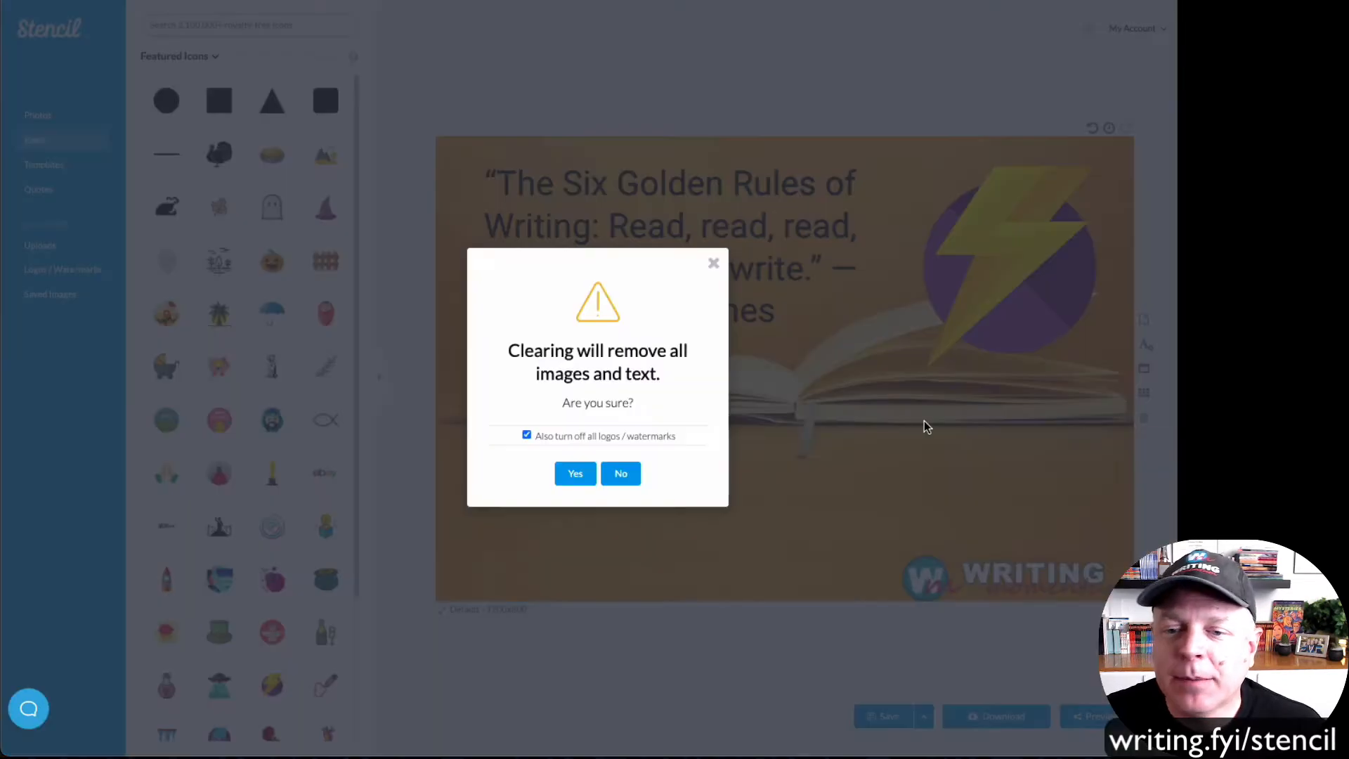
click(575, 474)
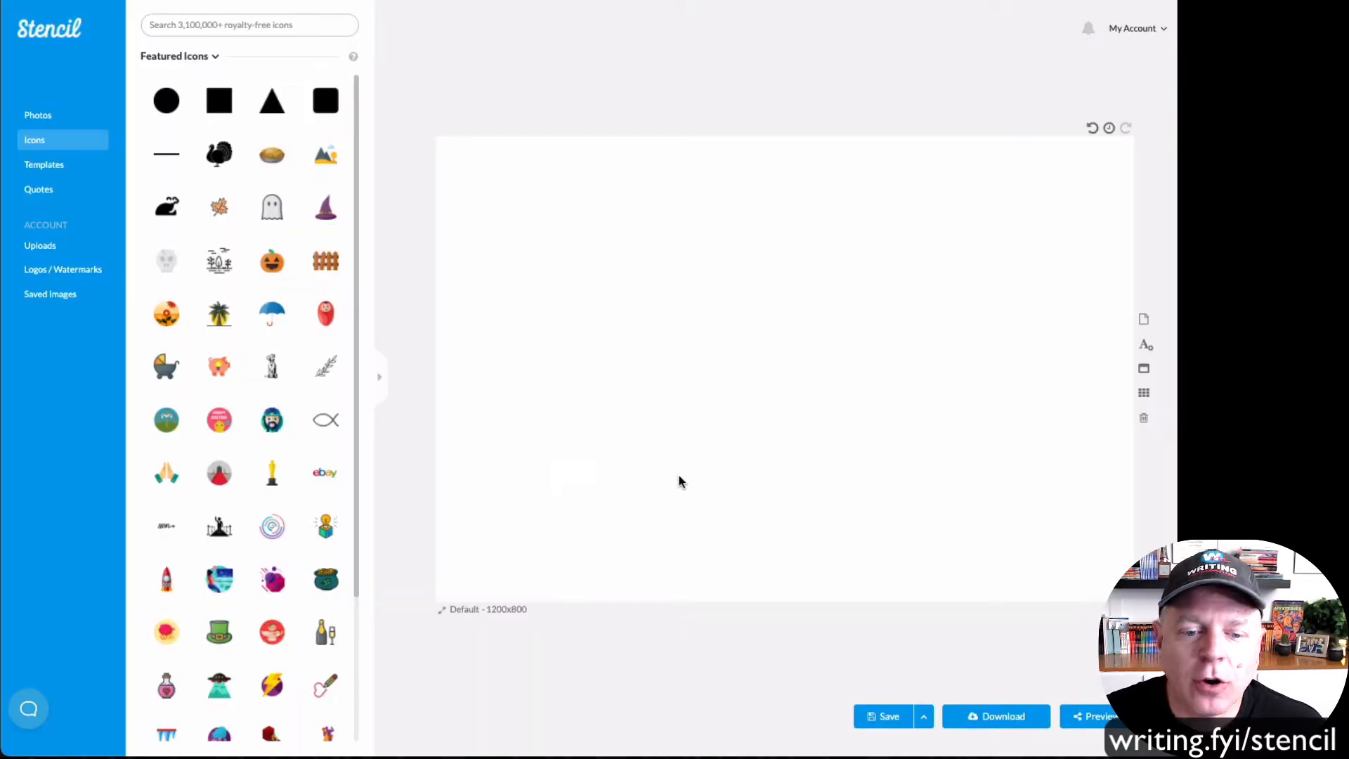
Search the quotes for "writing" and add E.L. Doctorow's "Writing is a socially acceptable form of schizophrenia." to the canvas.
click(37, 191)
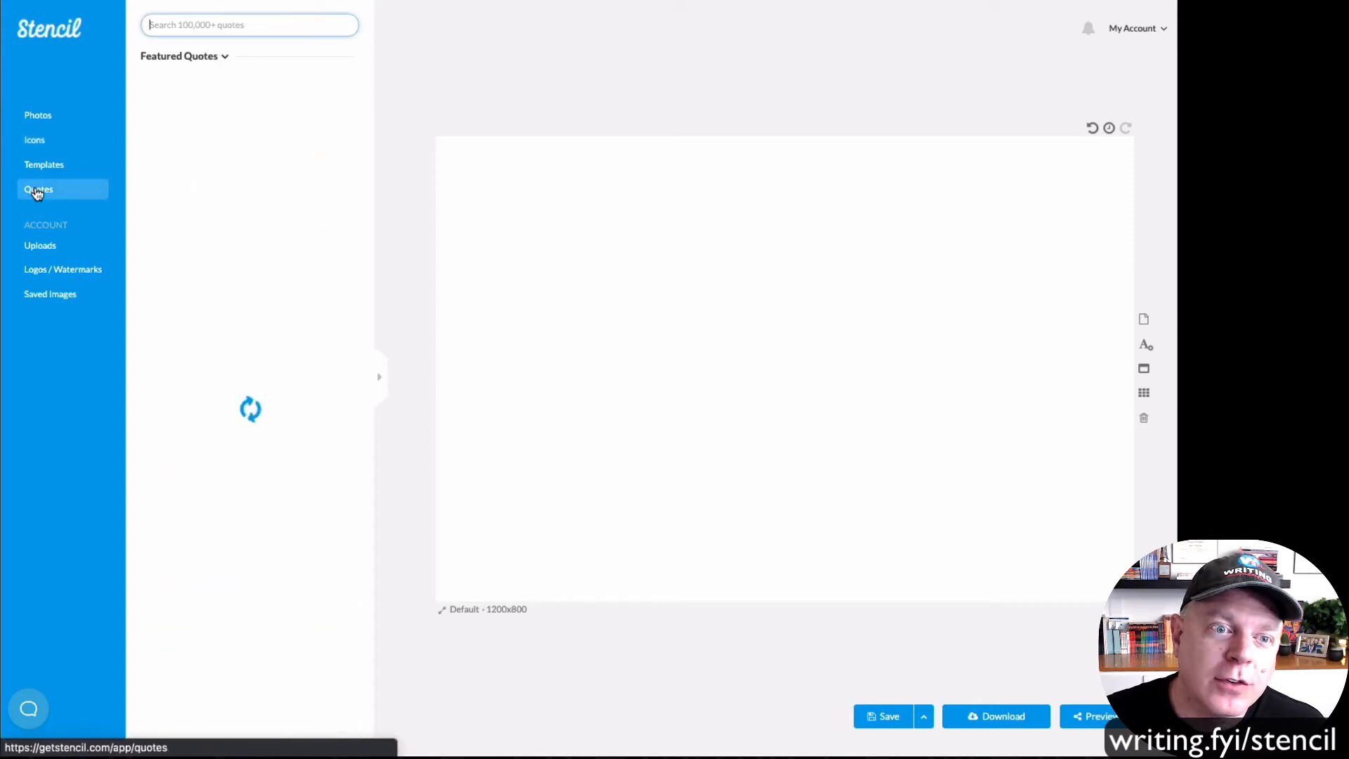
text(writing)
key(Return)
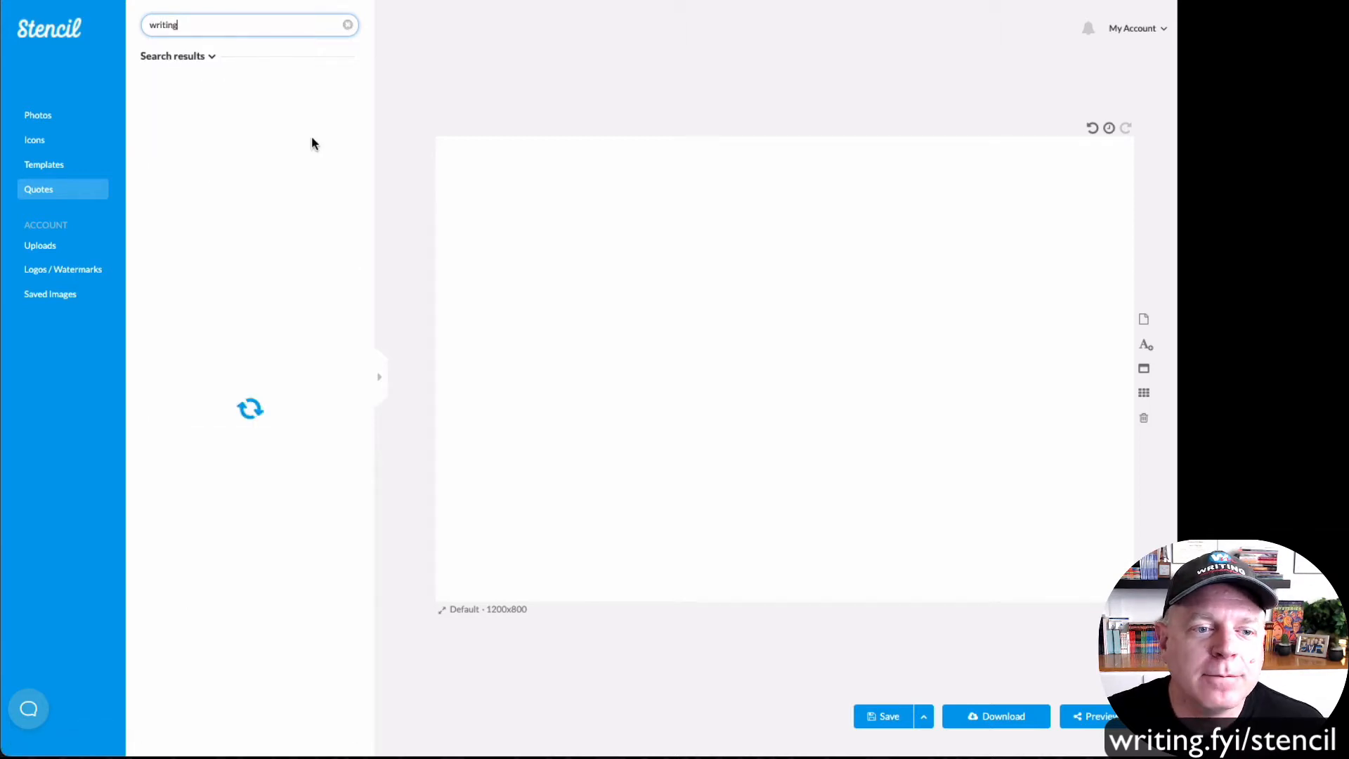
click(217, 117)
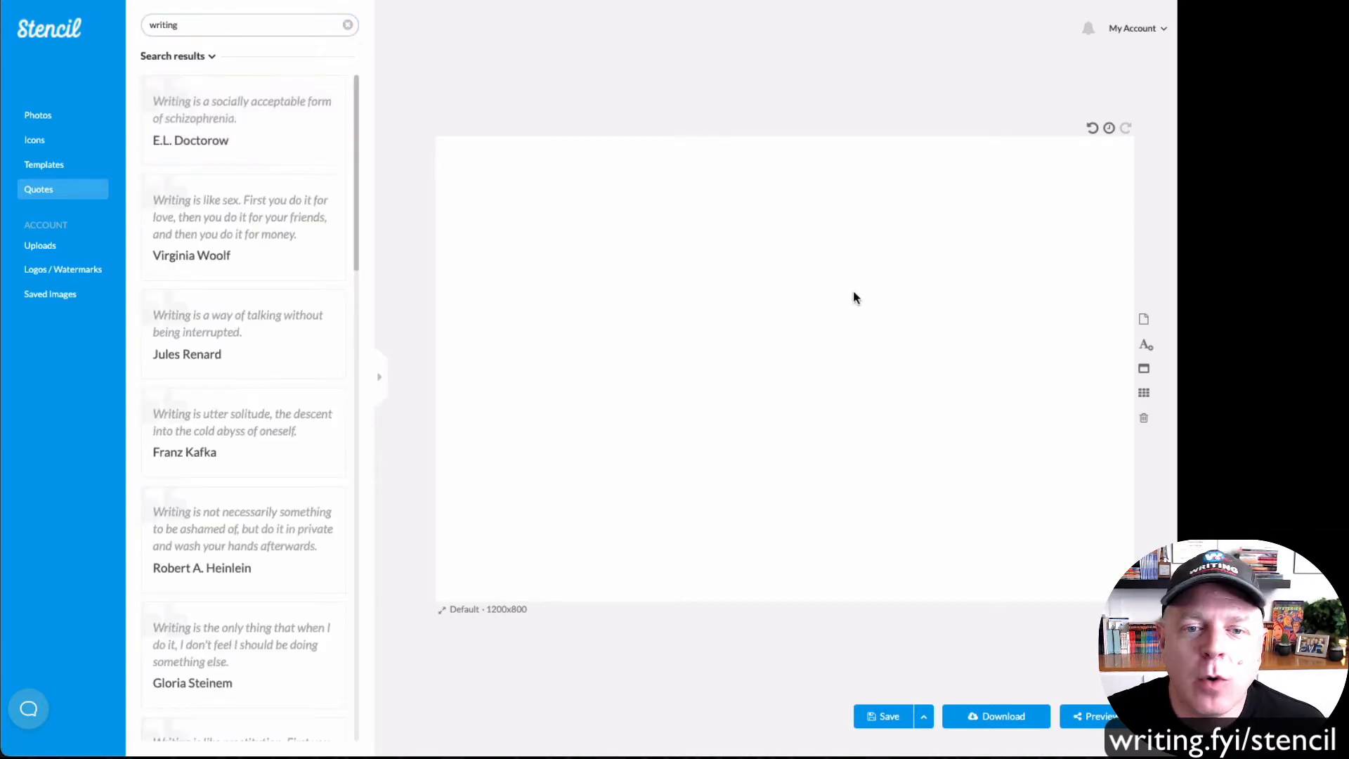
click(213, 124)
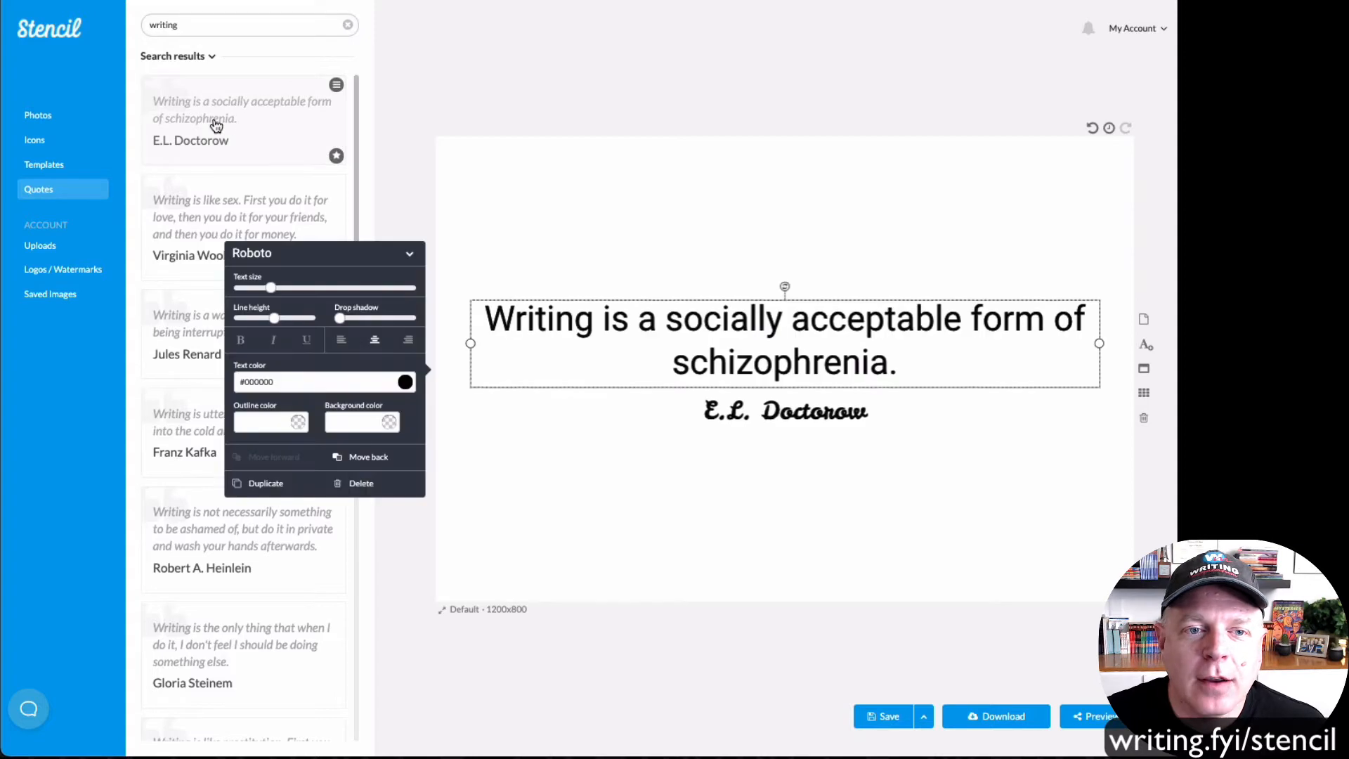
click(845, 262)
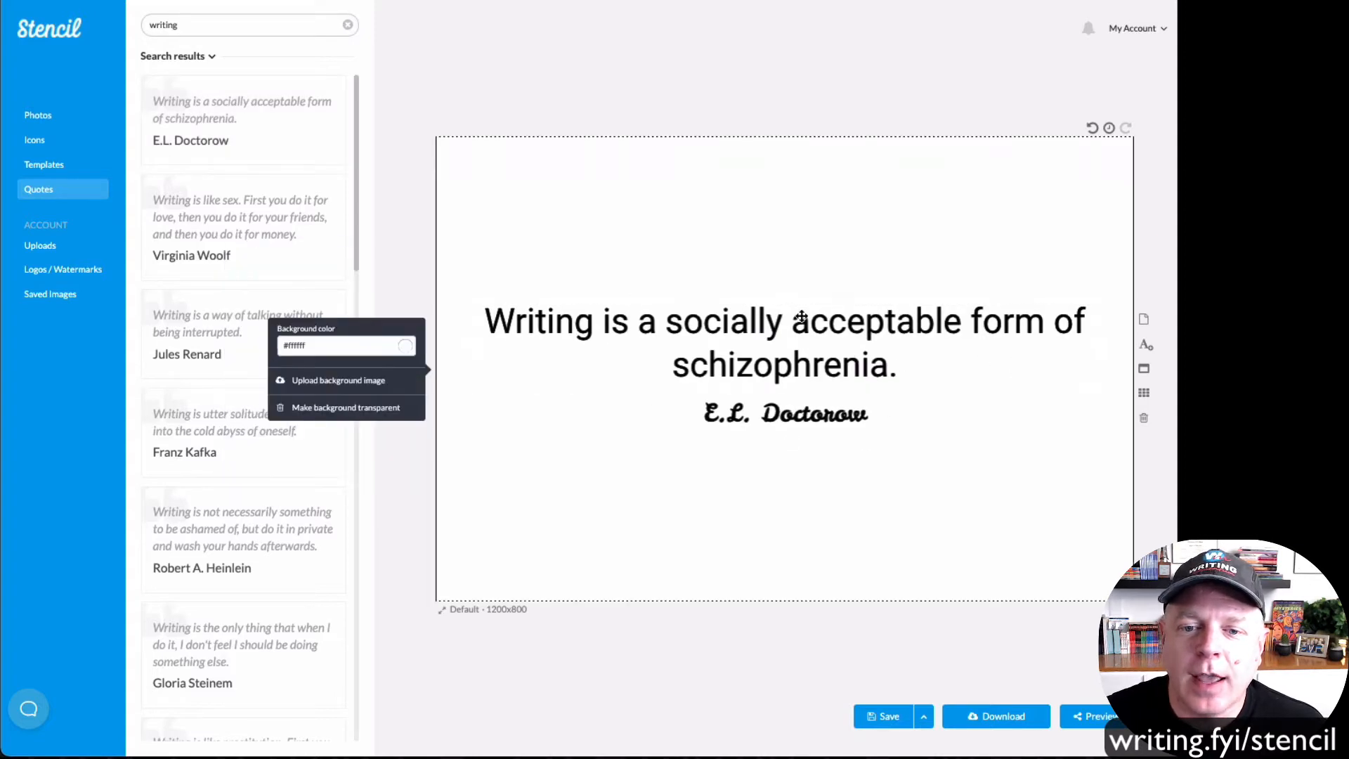
Search the photos for "funny" and set the open-mouthed horse picture as the canvas background.
click(37, 114)
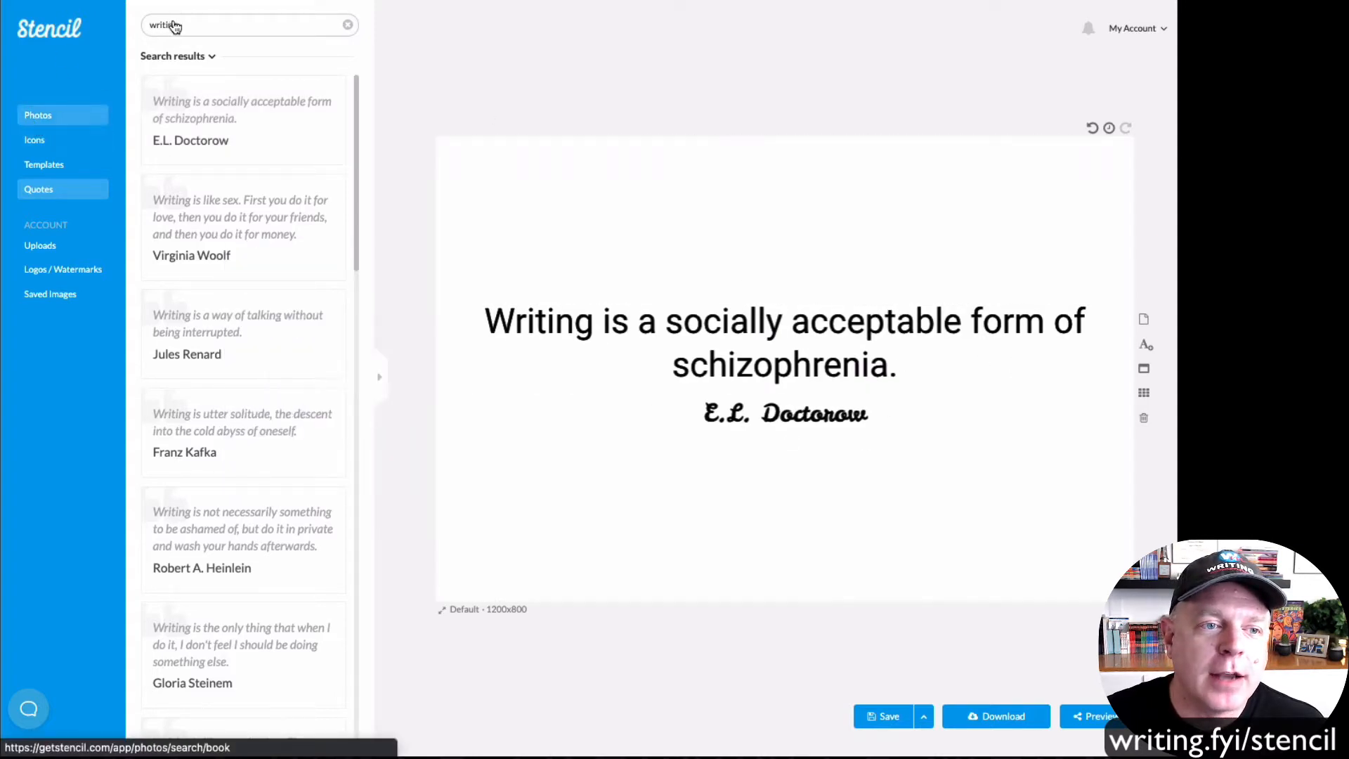
double_click(174, 26)
text(book)
double_click(177, 25)
text(funny)
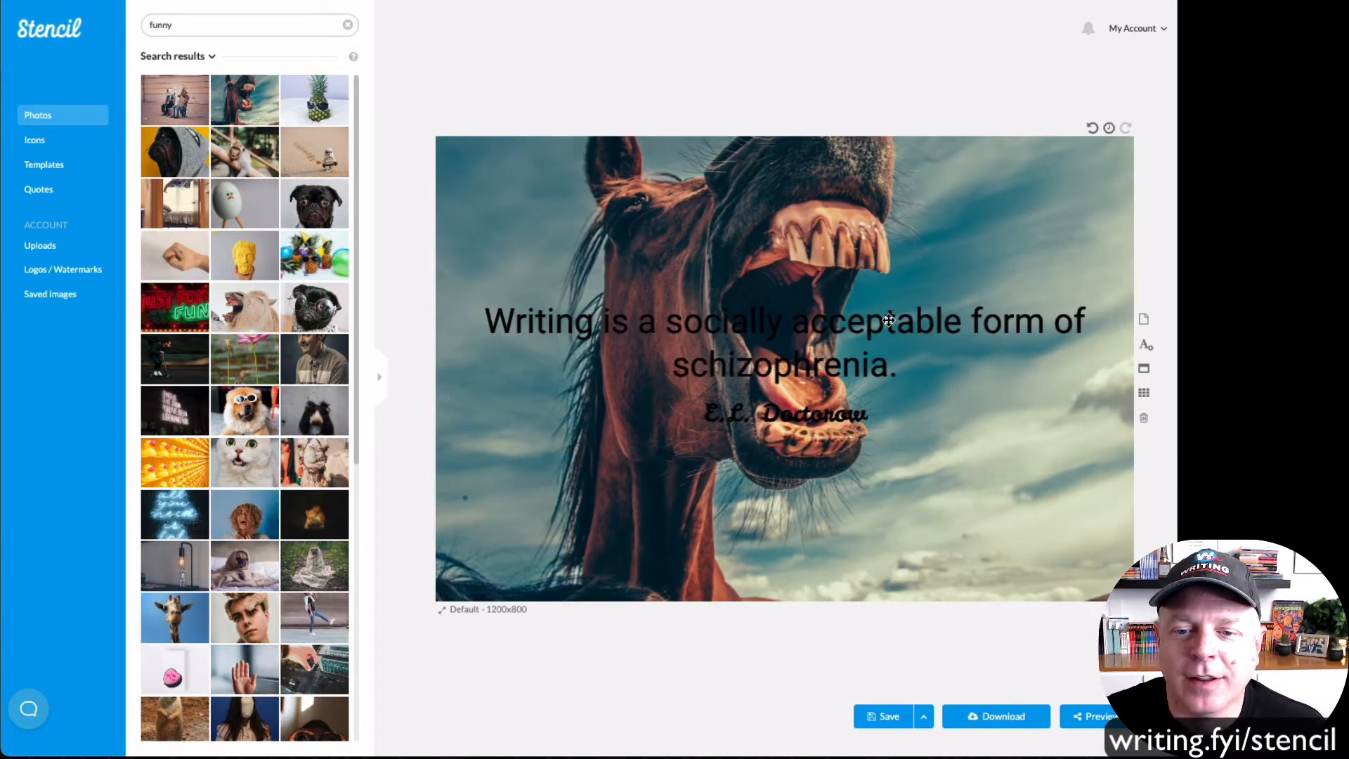
Place the quote at the bottom of the photo with the author's name above its right end, and color the quote white (#ffffff).
drag(888, 320, 887, 509)
drag(817, 419, 1025, 456)
click(719, 529)
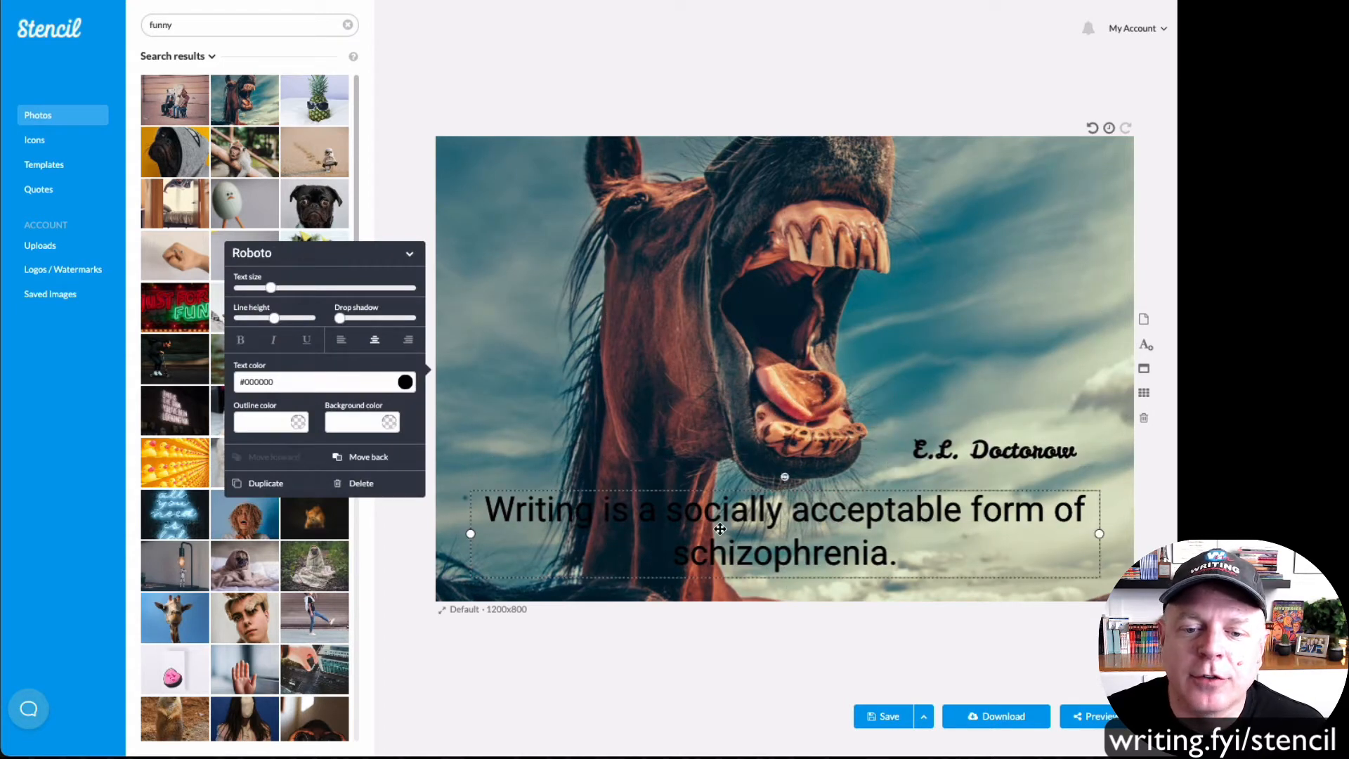
click(405, 382)
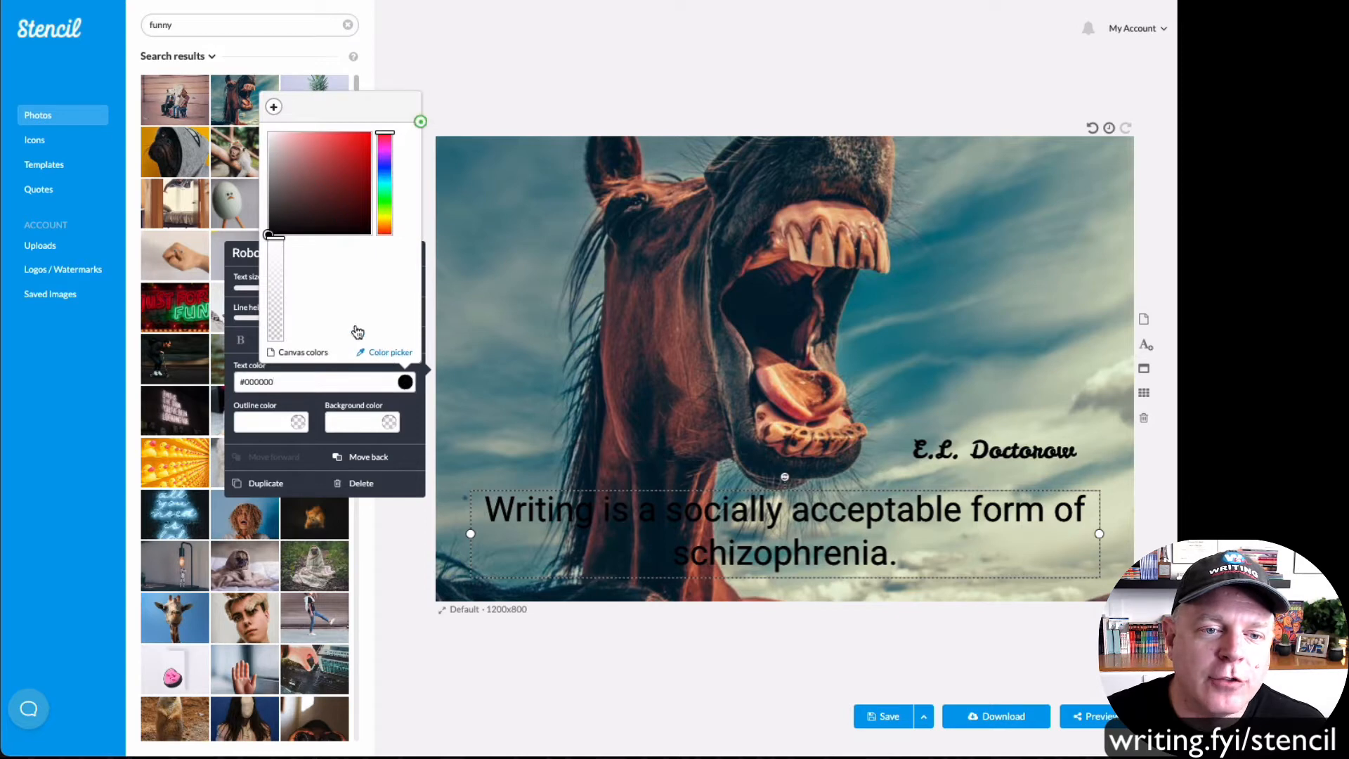
drag(269, 234, 271, 132)
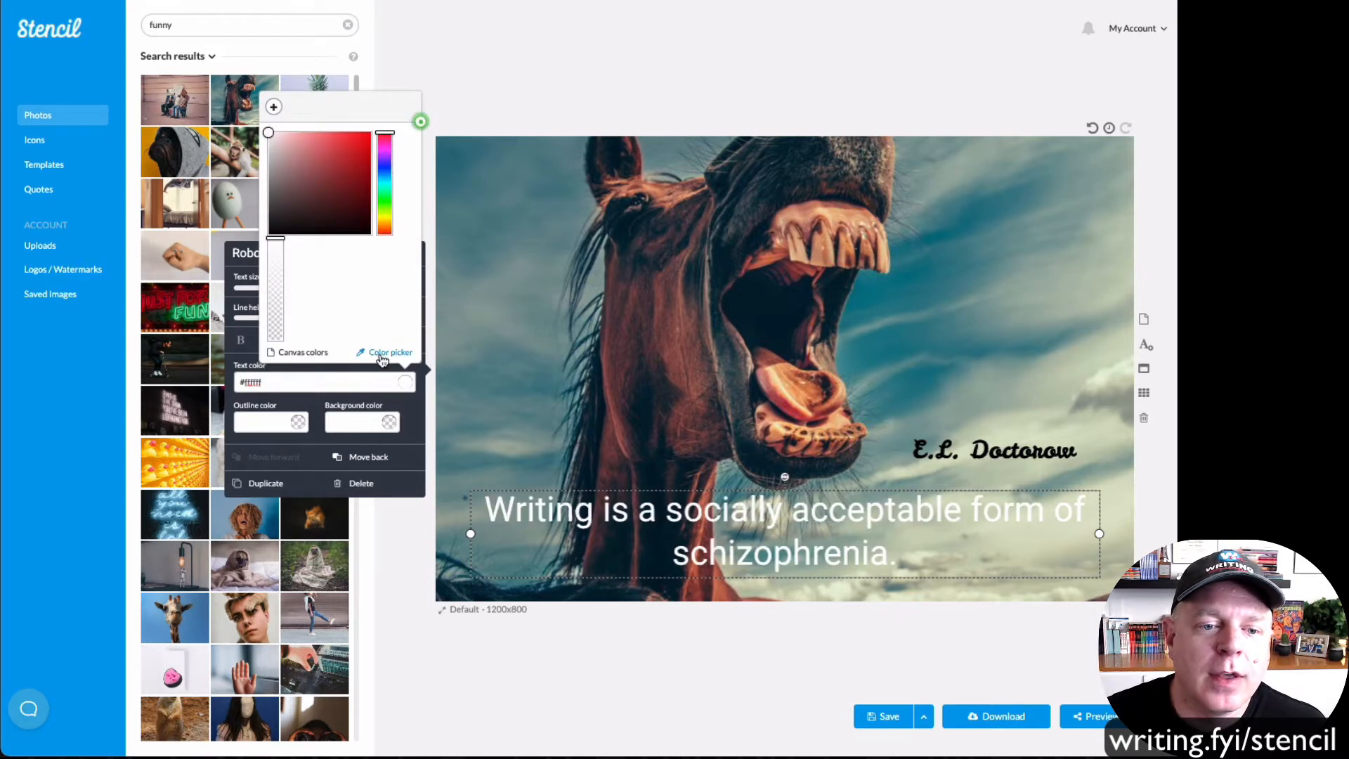
Give the quote text a red background (#eb1d23) and make it about half transparent.
click(391, 425)
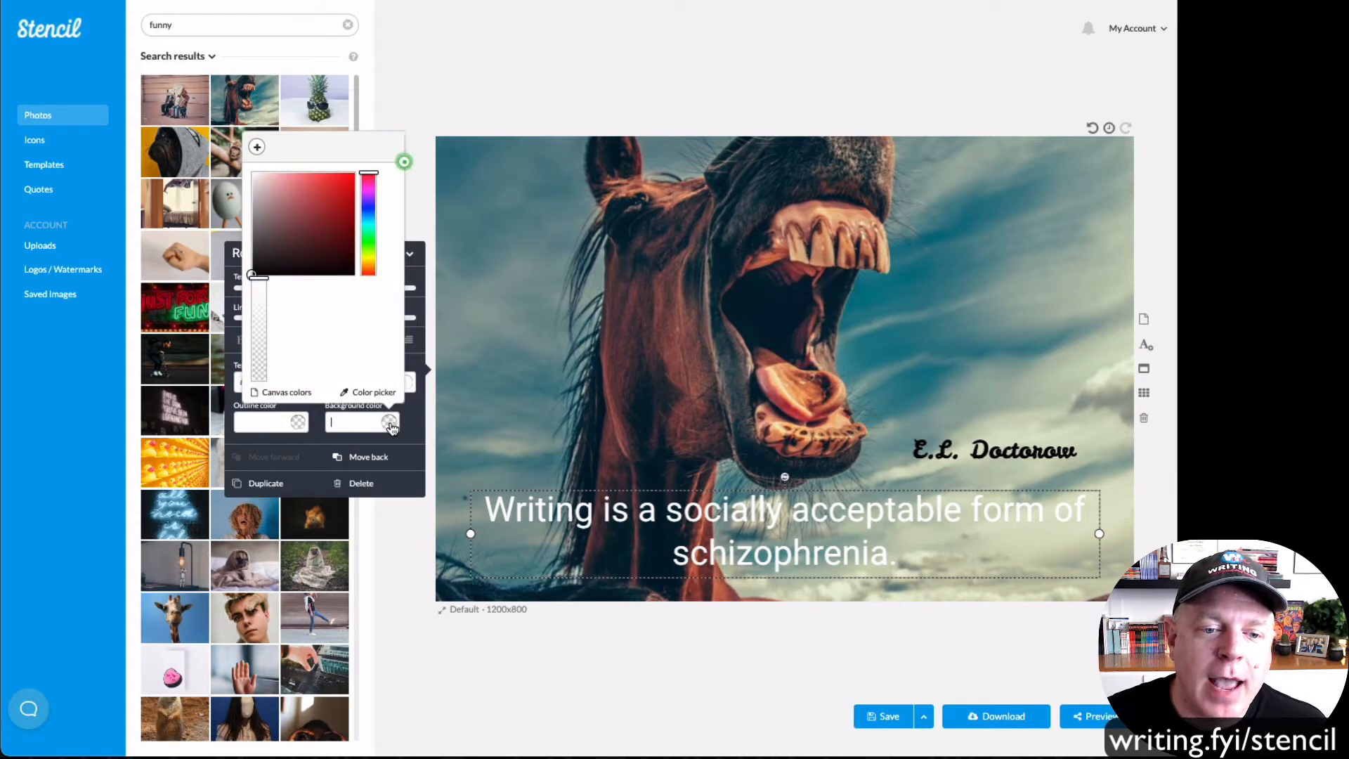
click(343, 182)
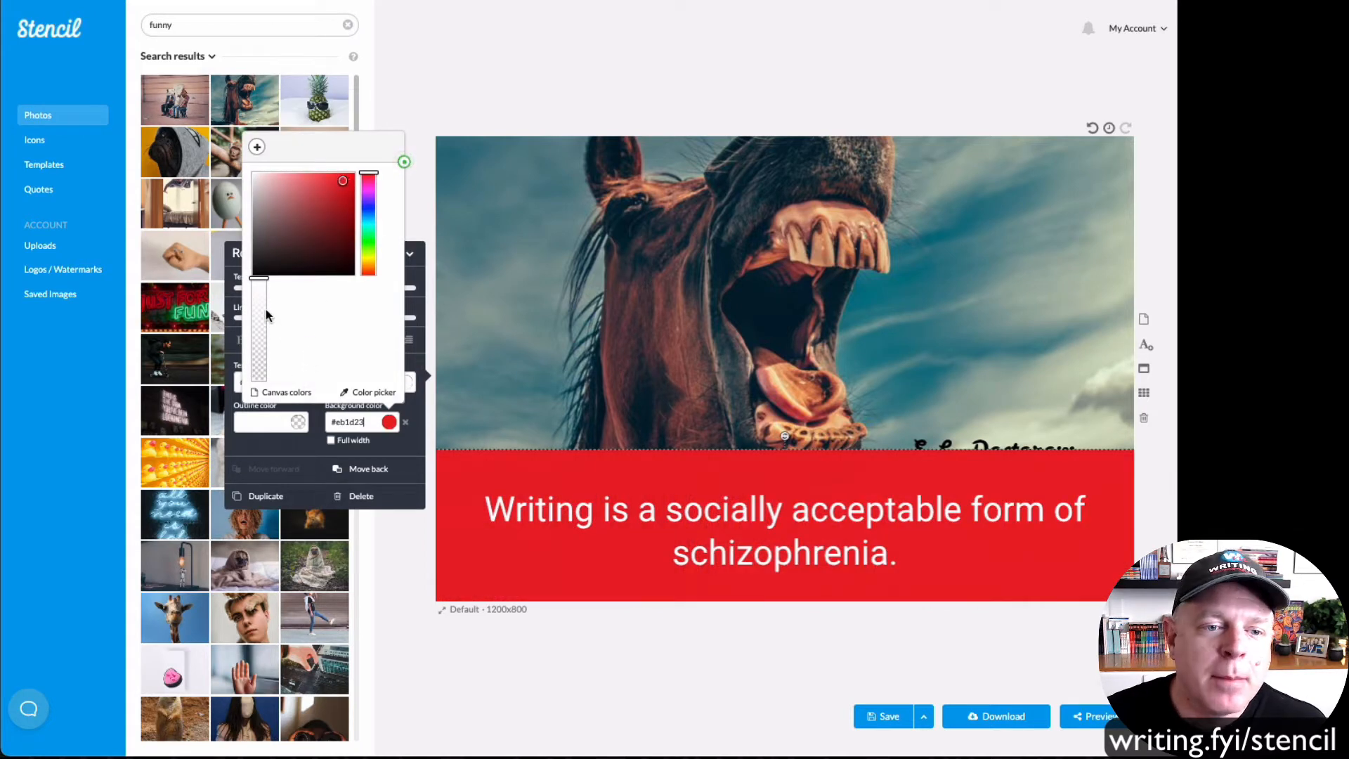
drag(259, 278, 258, 325)
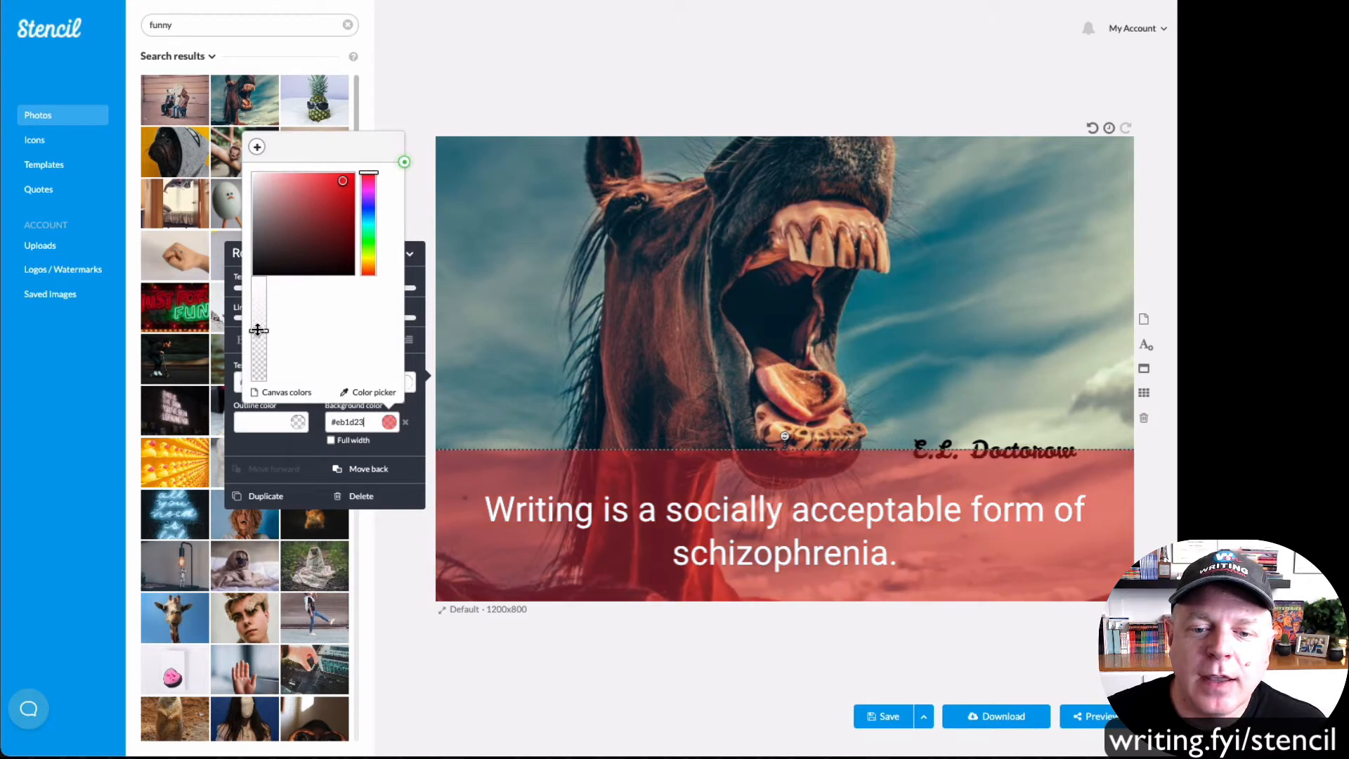
click(991, 409)
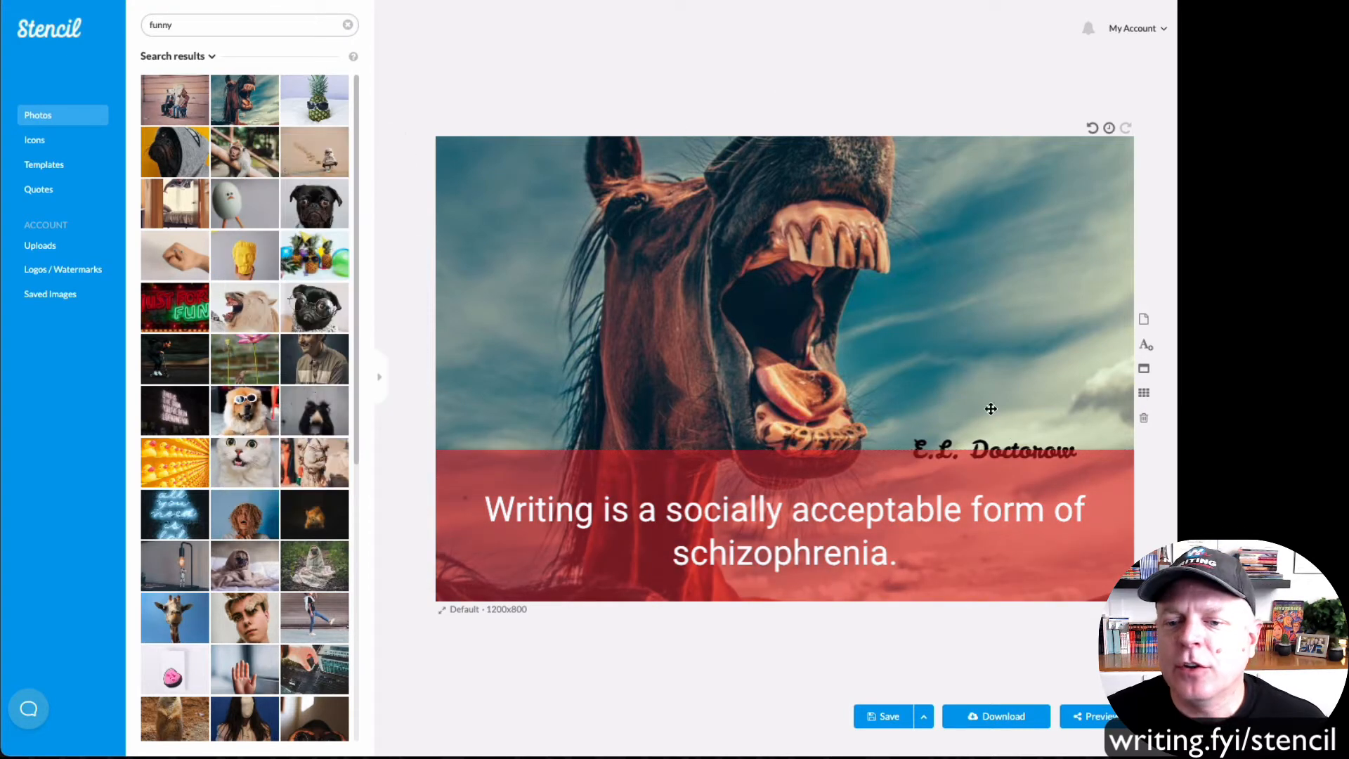
Move the author's name into the lower-right corner of the red band and bring it forward above the band.
click(1014, 444)
mouse_move(1014, 444)
mouse_down()
mouse_move(1009, 398)
mouse_move(1022, 537)
mouse_move(1005, 355)
mouse_move(1026, 407)
mouse_move(1008, 552)
mouse_move(1028, 560)
mouse_up()
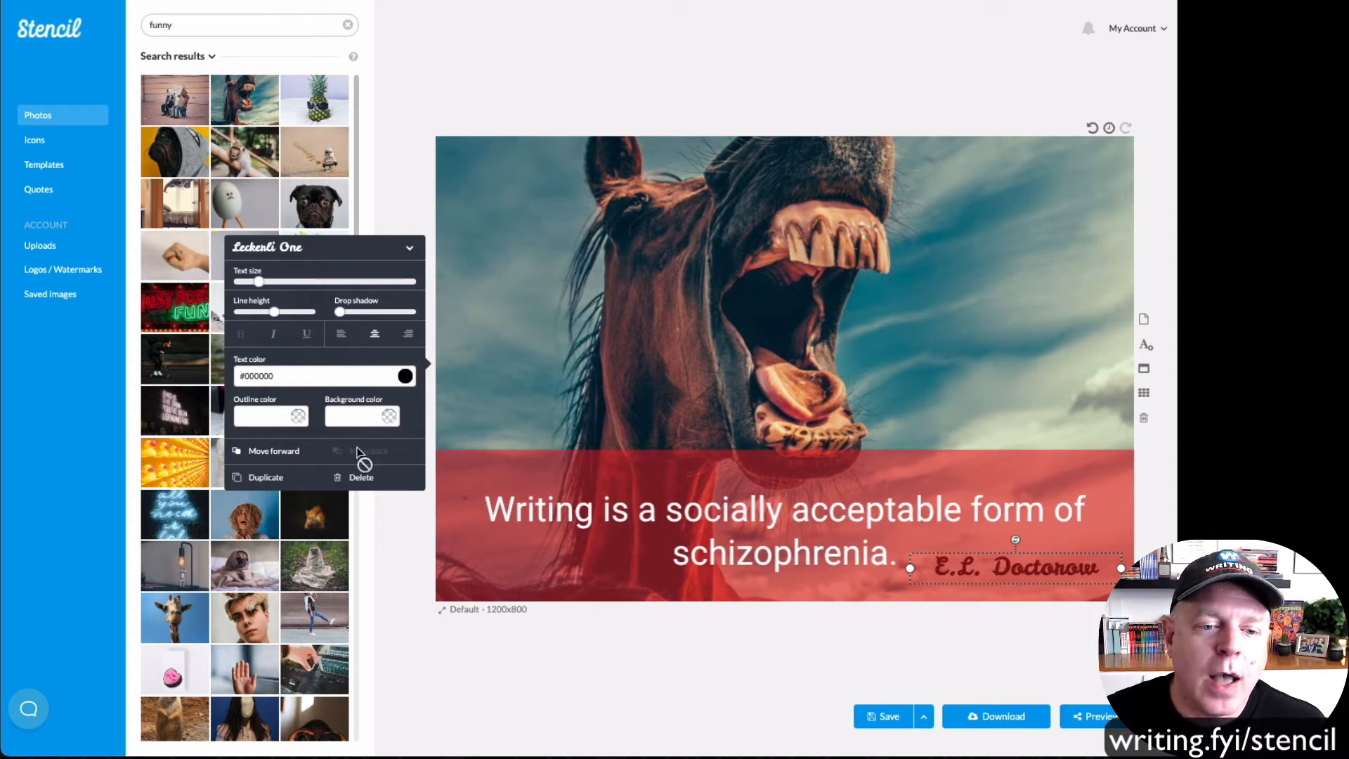
click(279, 454)
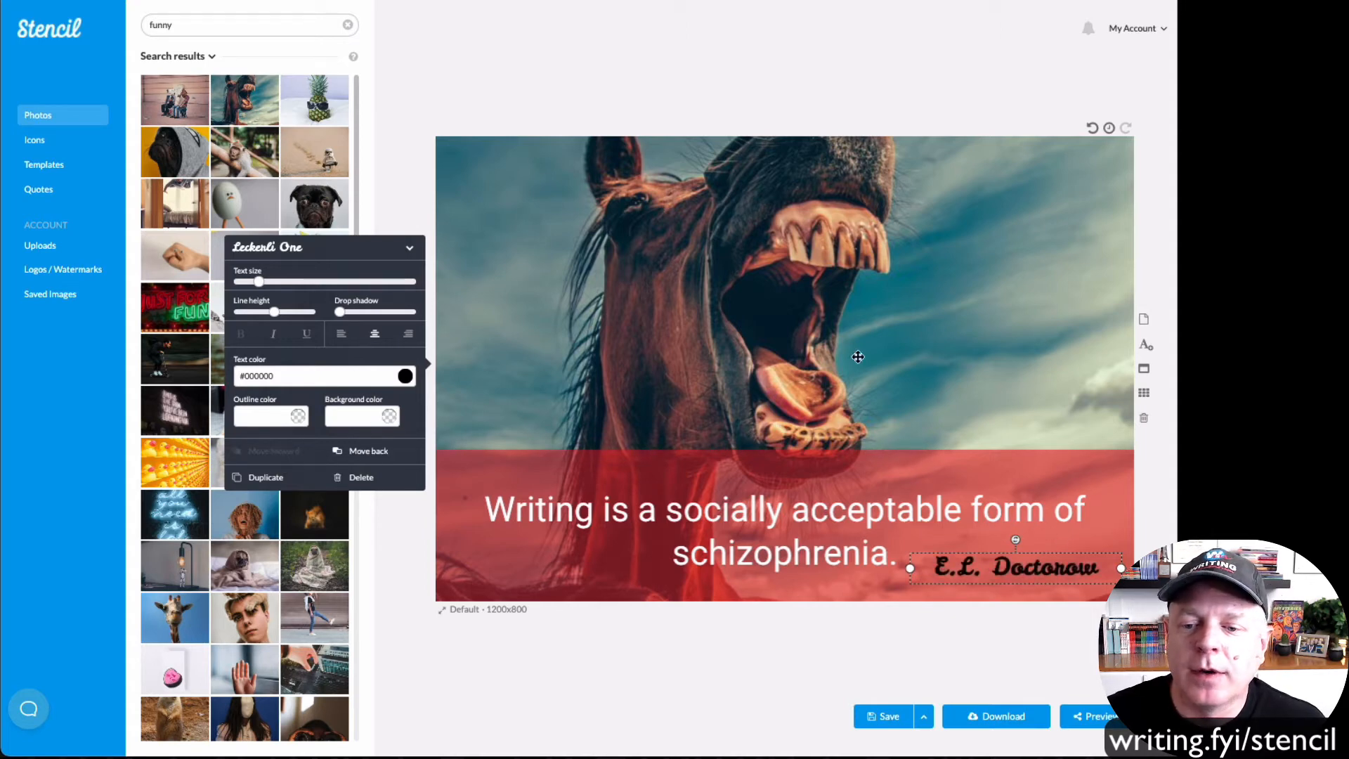
Try the 1977 and Black & White filters on the background photo, and return it to No Filter.
click(1027, 352)
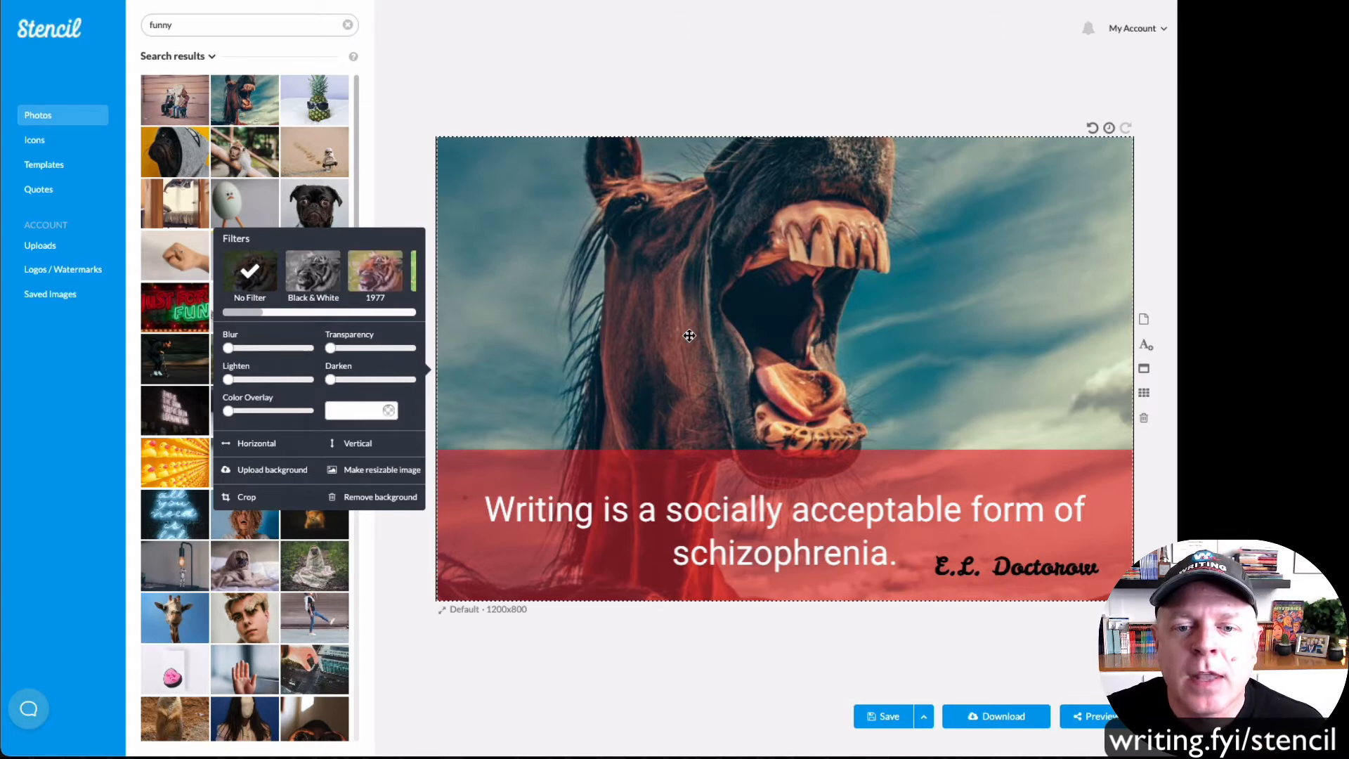
click(377, 267)
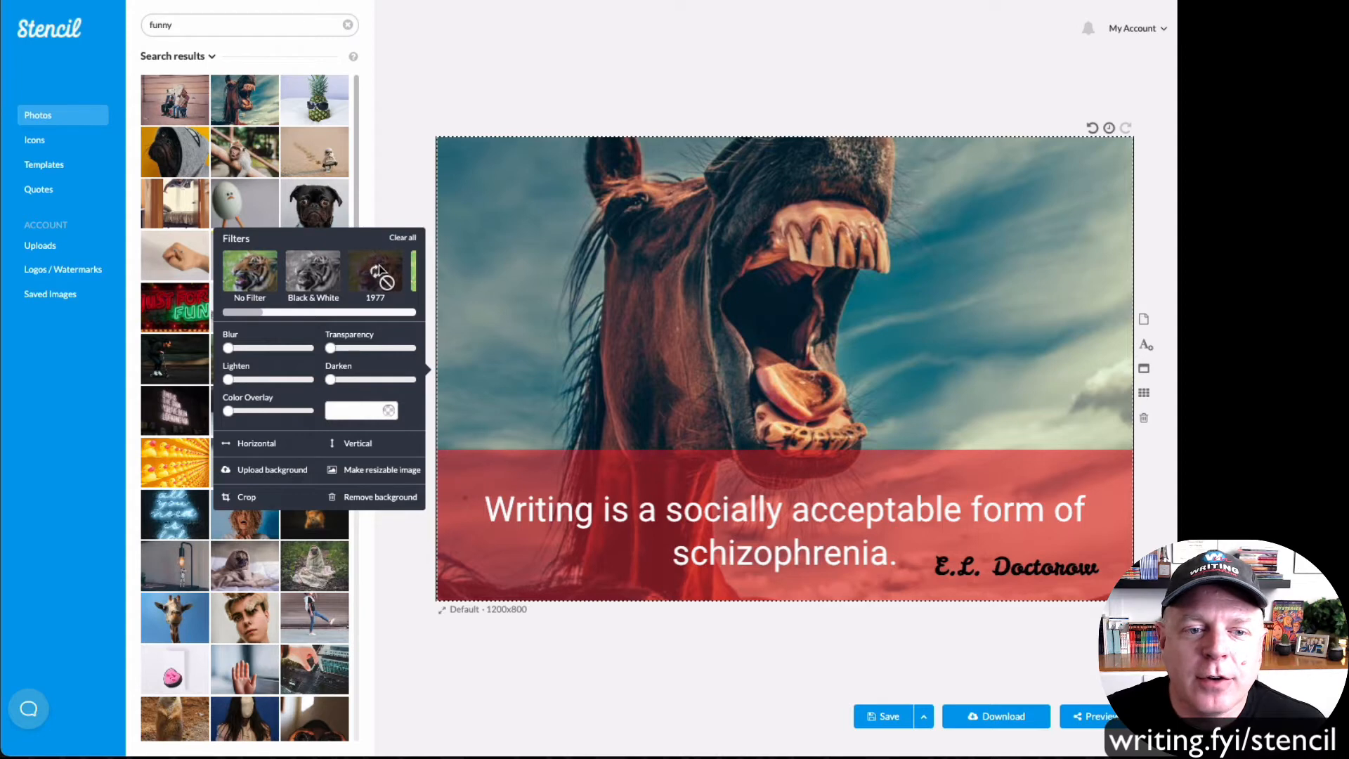
click(314, 281)
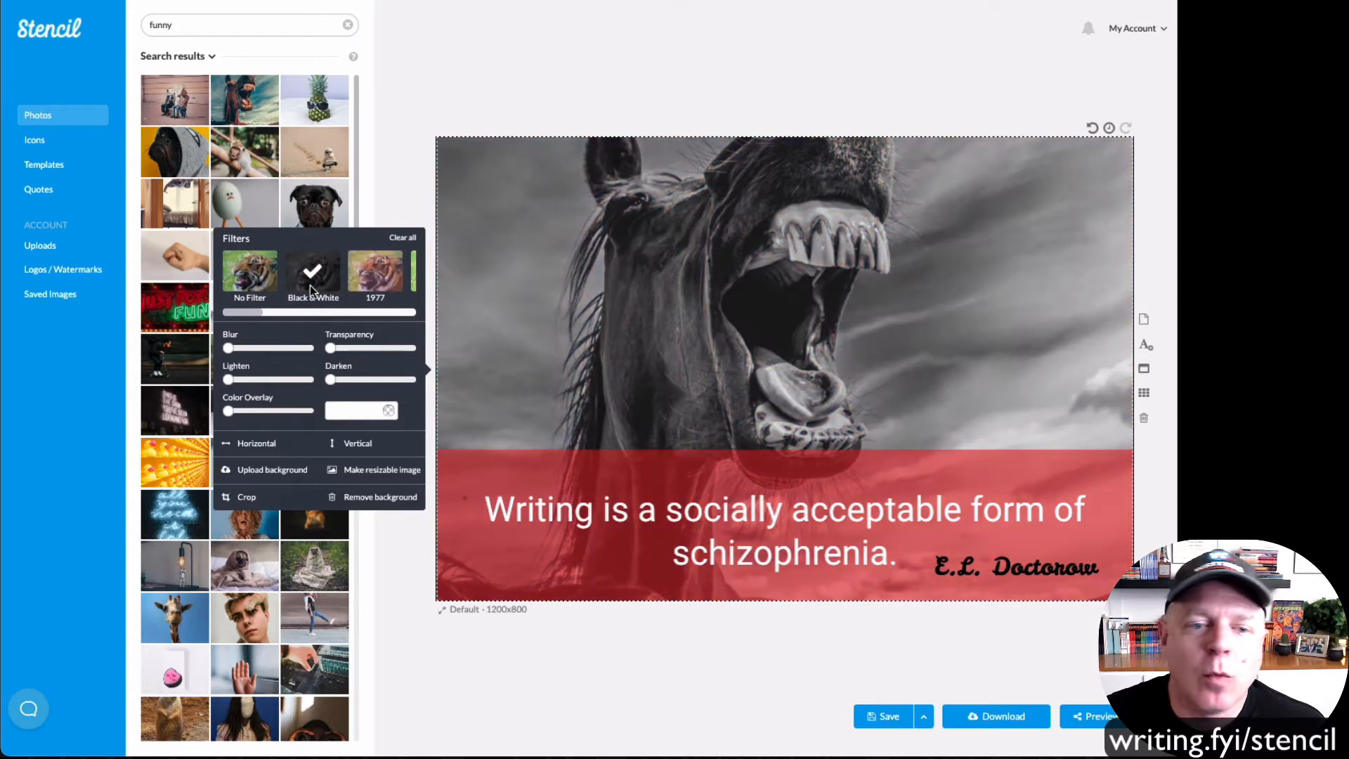
click(267, 277)
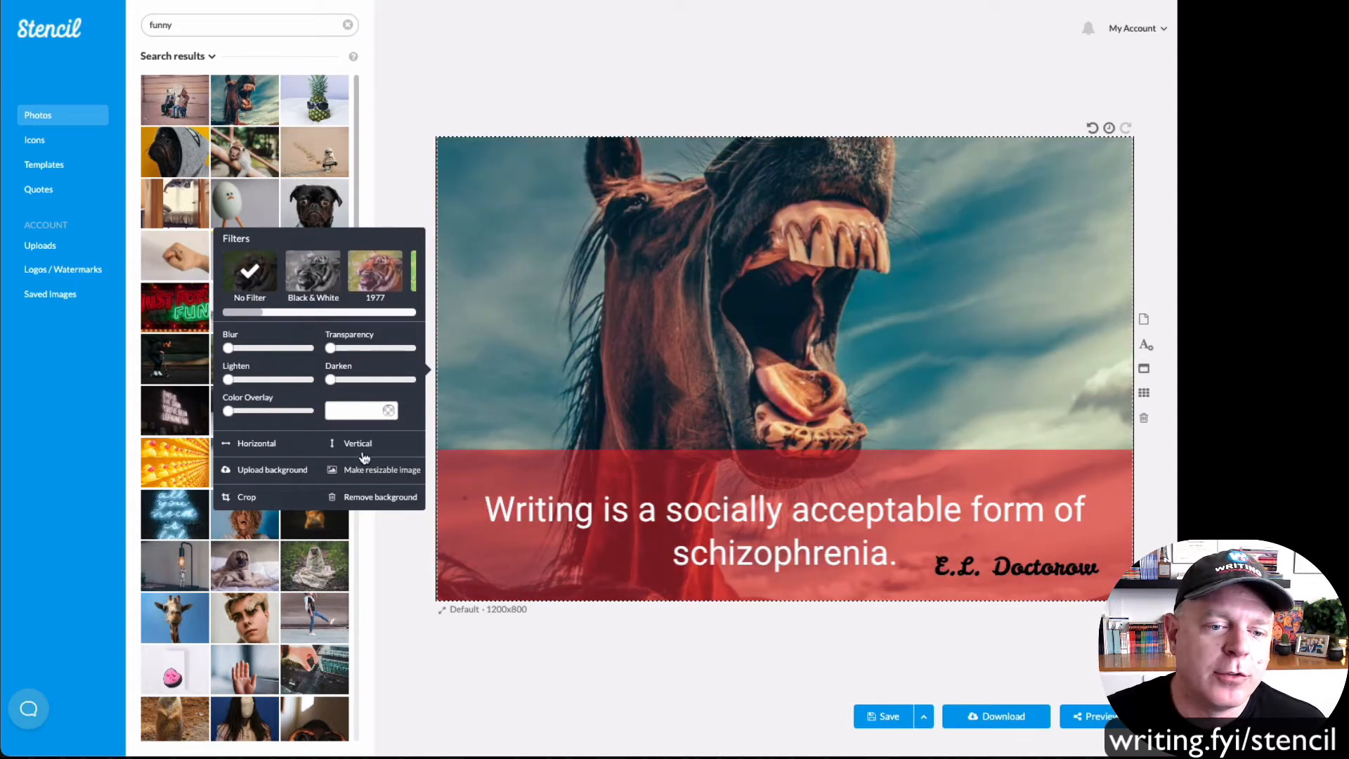
Flip the background photo horizontally and flip it back to its original direction.
click(256, 444)
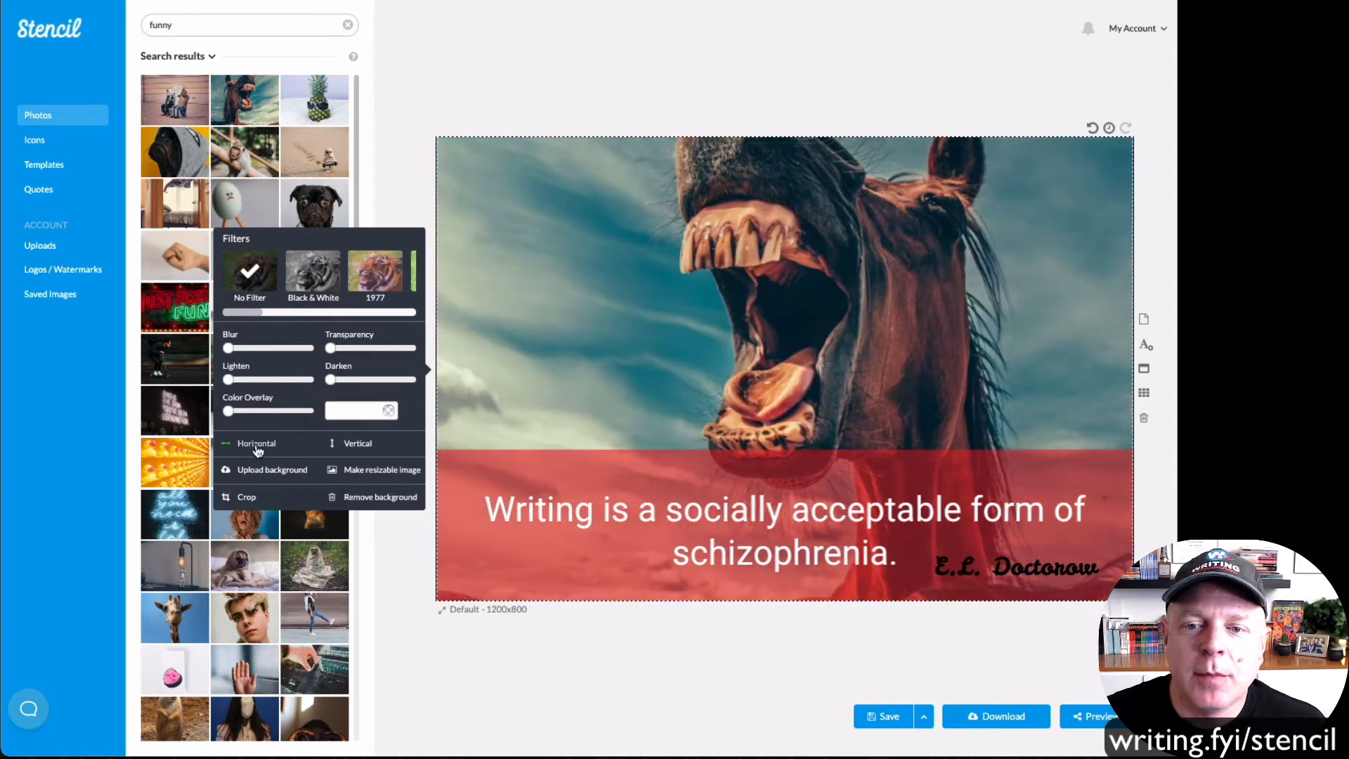
click(273, 444)
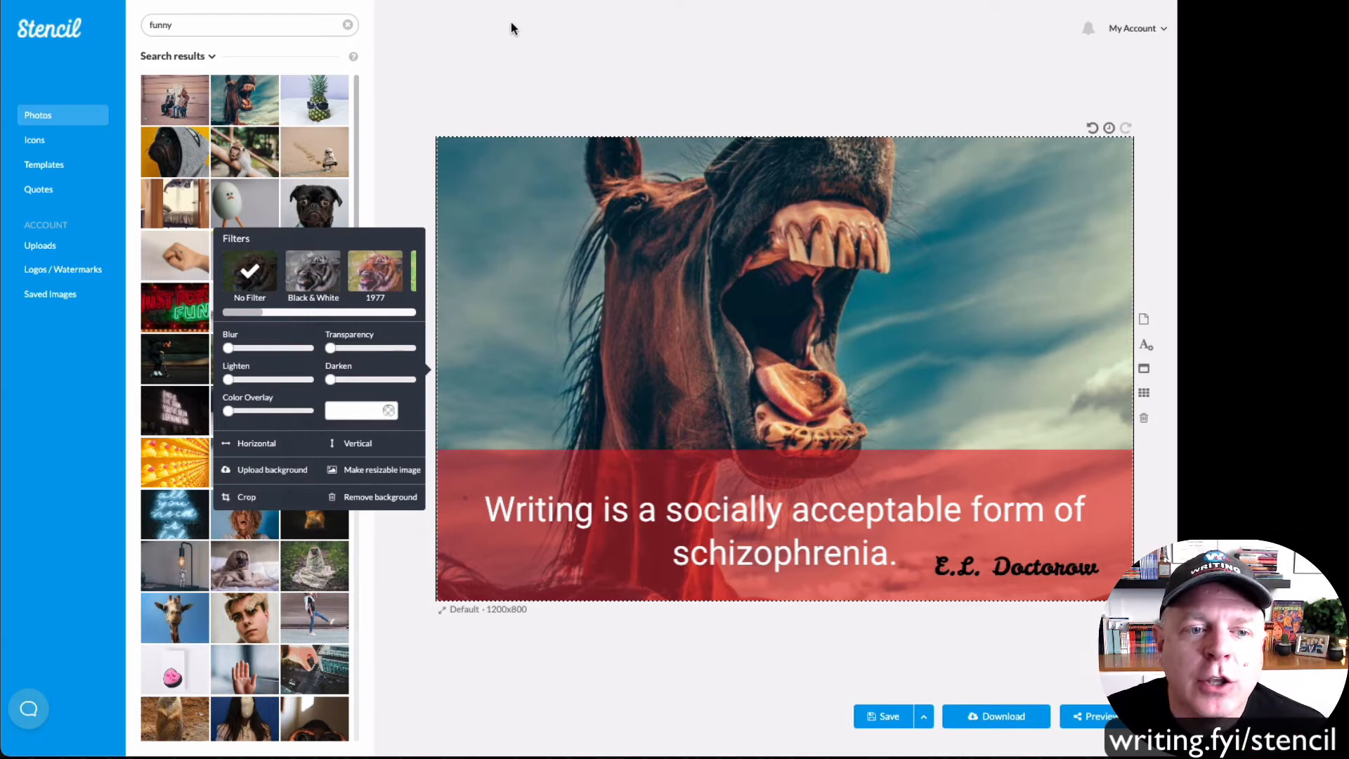
click(507, 70)
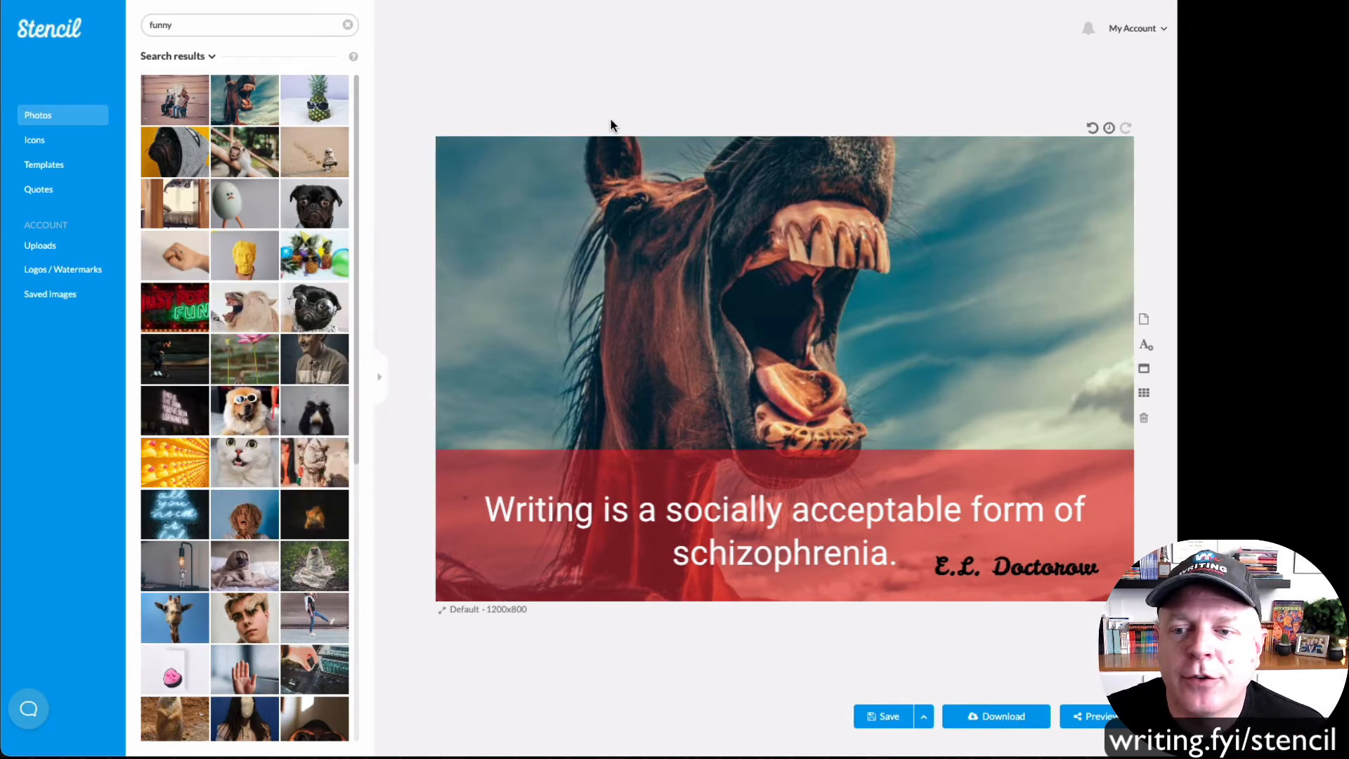
Show and hide the alignment grid, and view the design in focus mode before leaving it.
click(1144, 392)
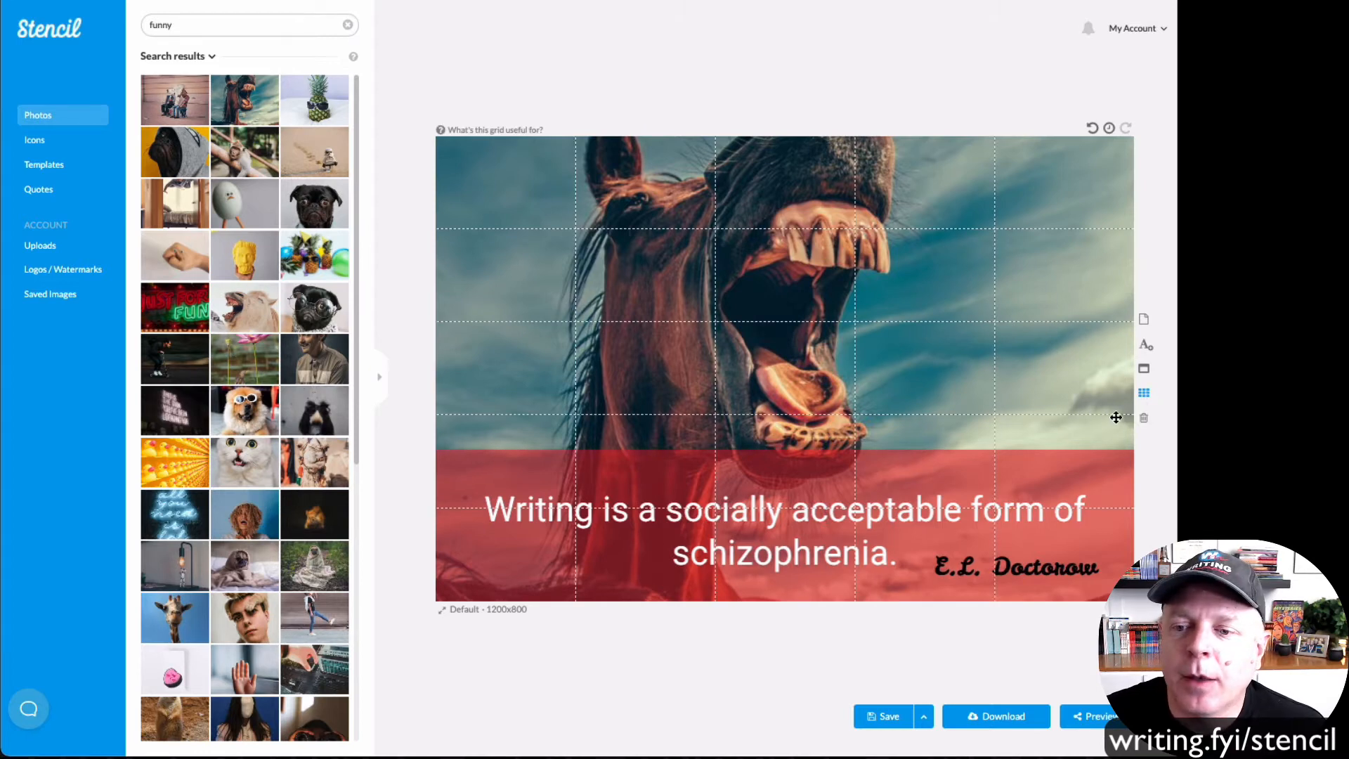
click(1143, 393)
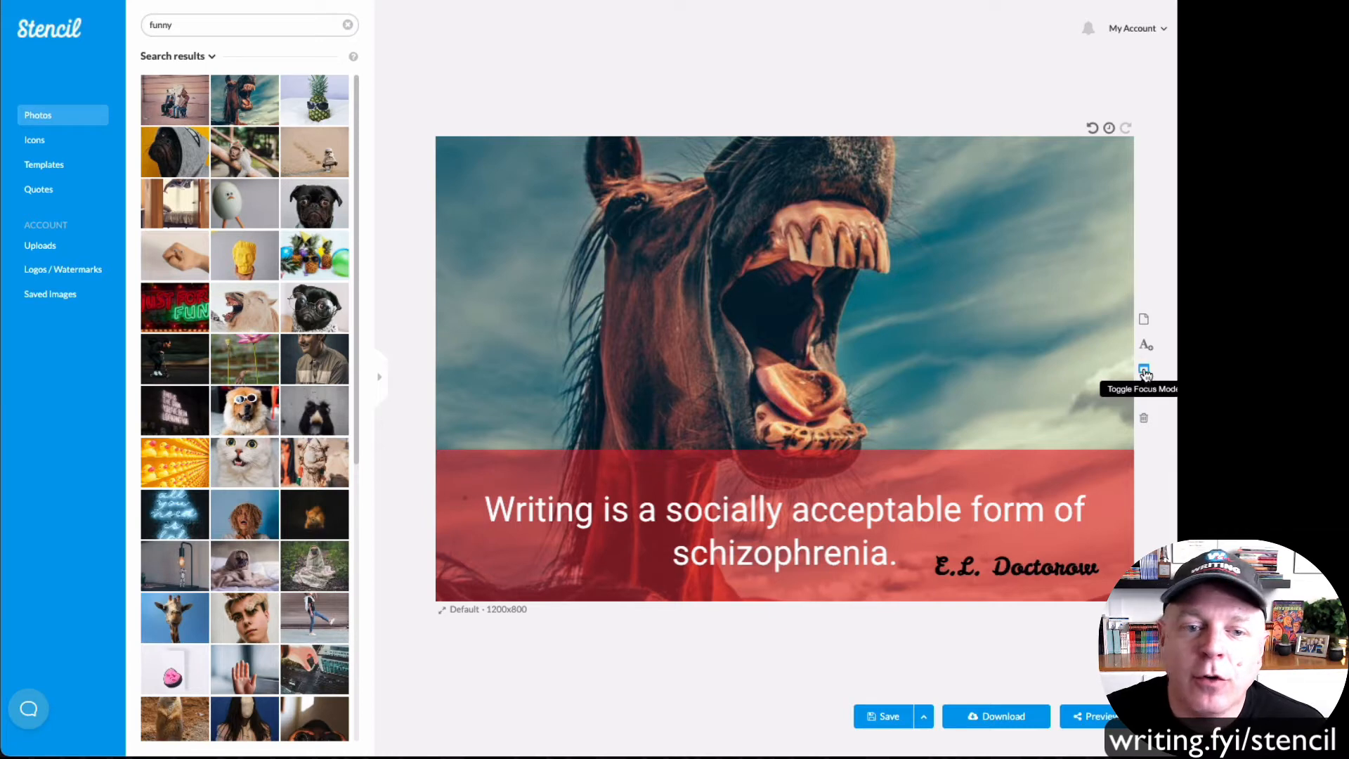
click(1143, 371)
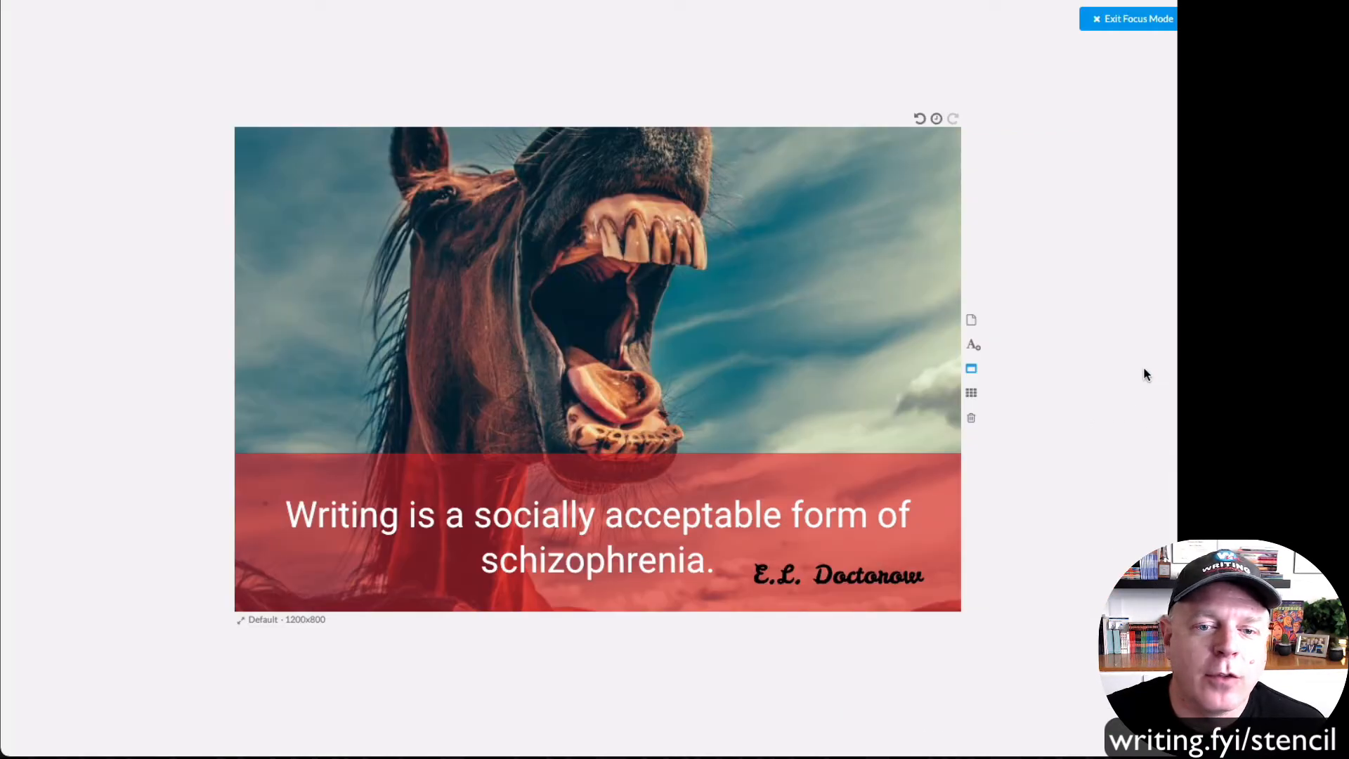
click(973, 371)
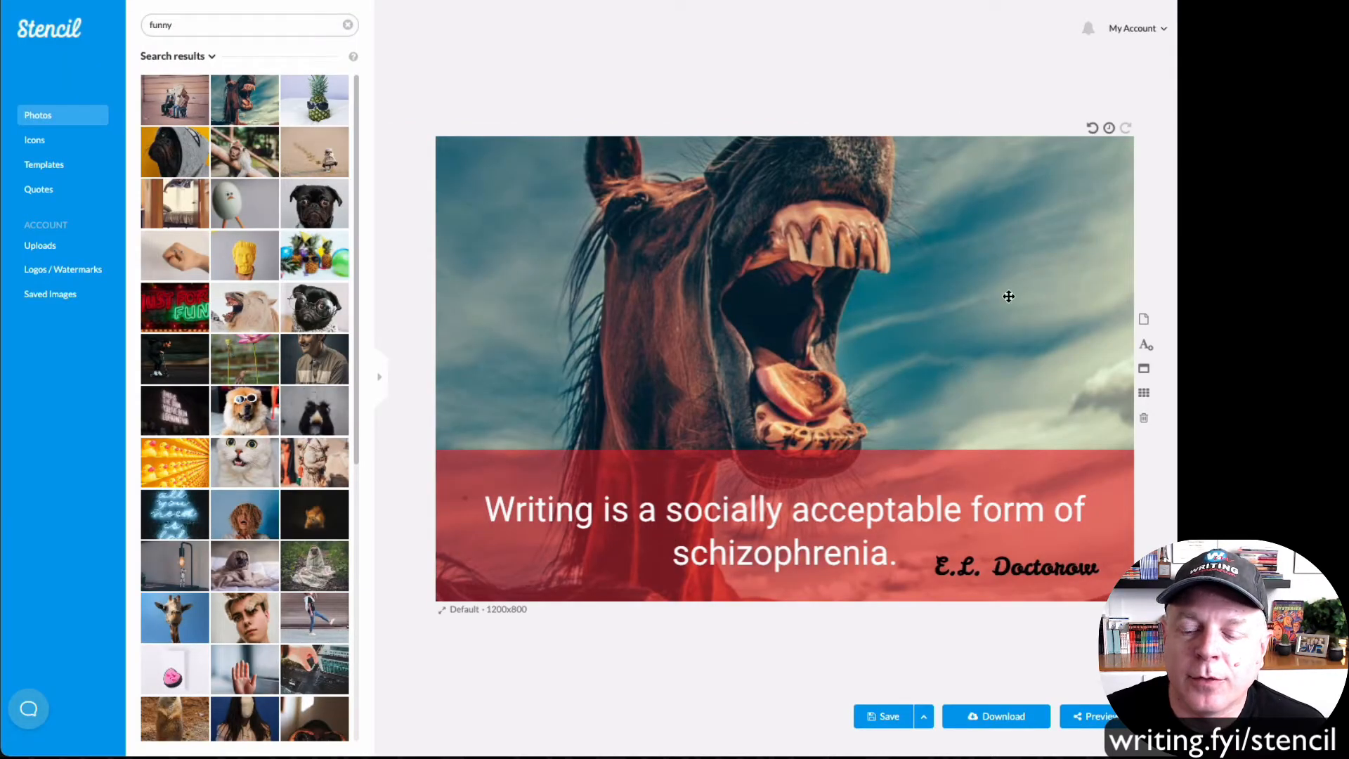
Undo the two background flips and revert the design to the "Background image set" entry in its history.
click(1093, 130)
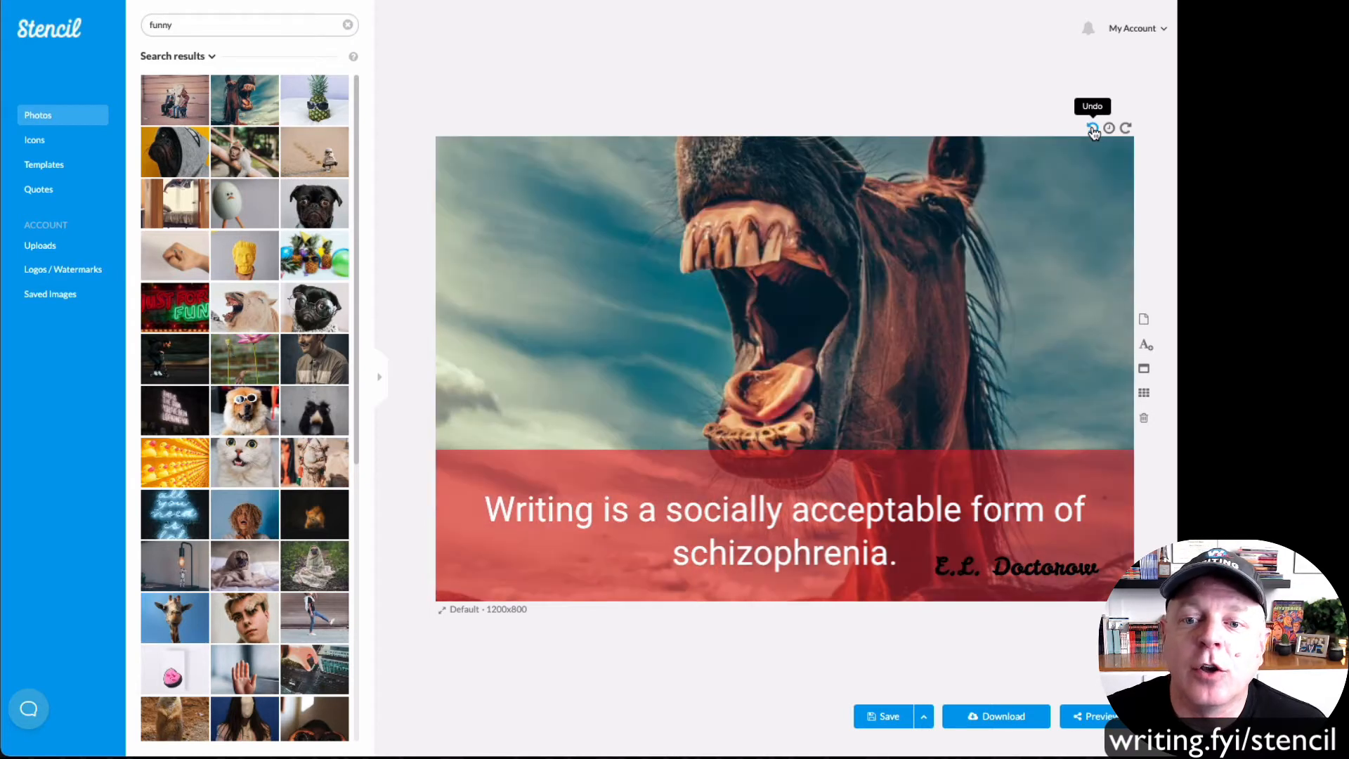
click(1093, 129)
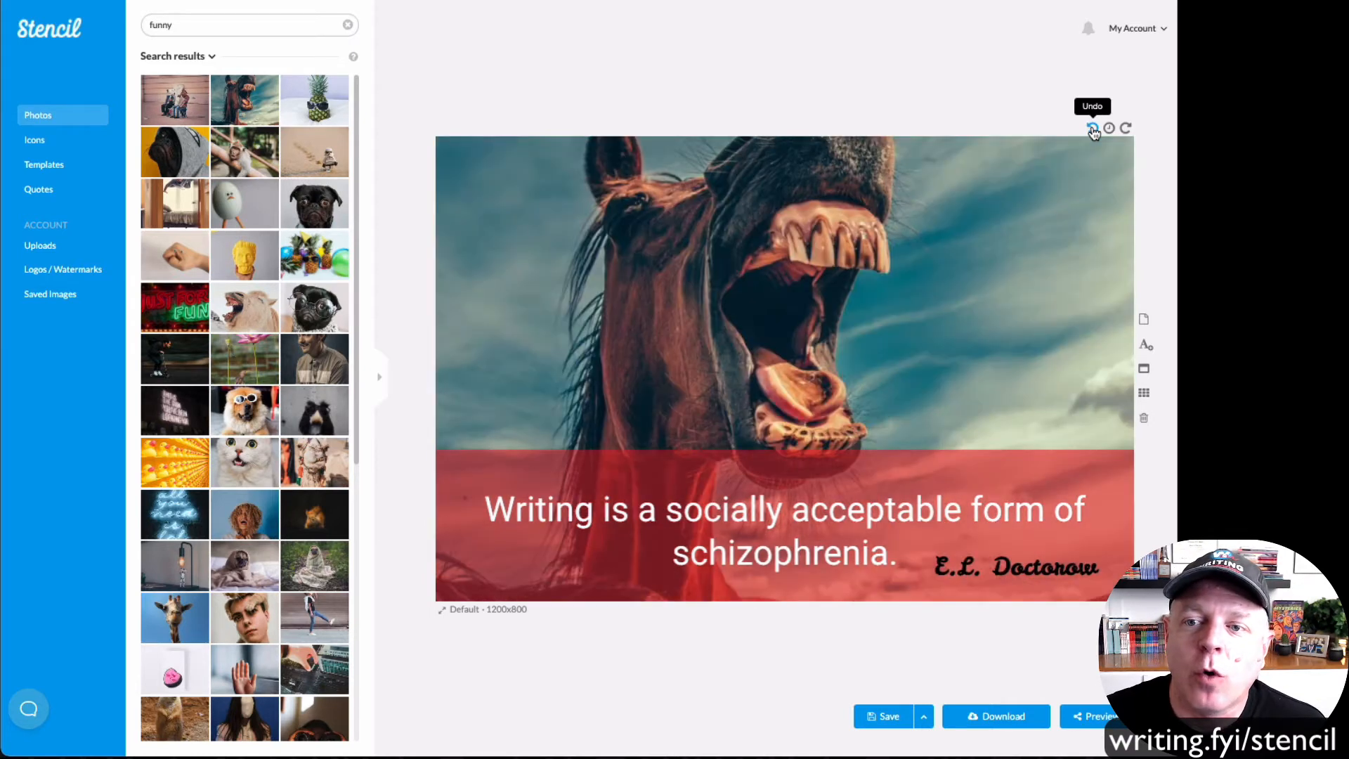
click(1109, 130)
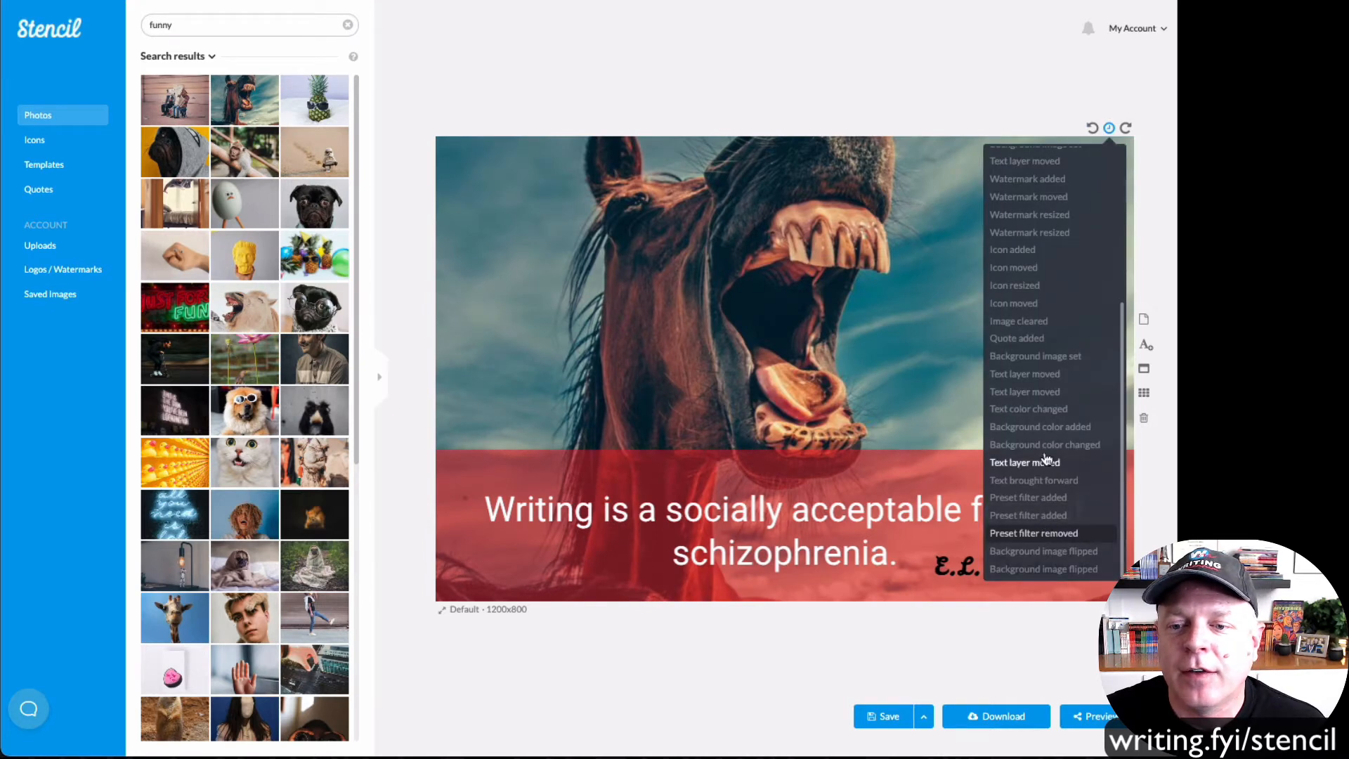
click(1037, 365)
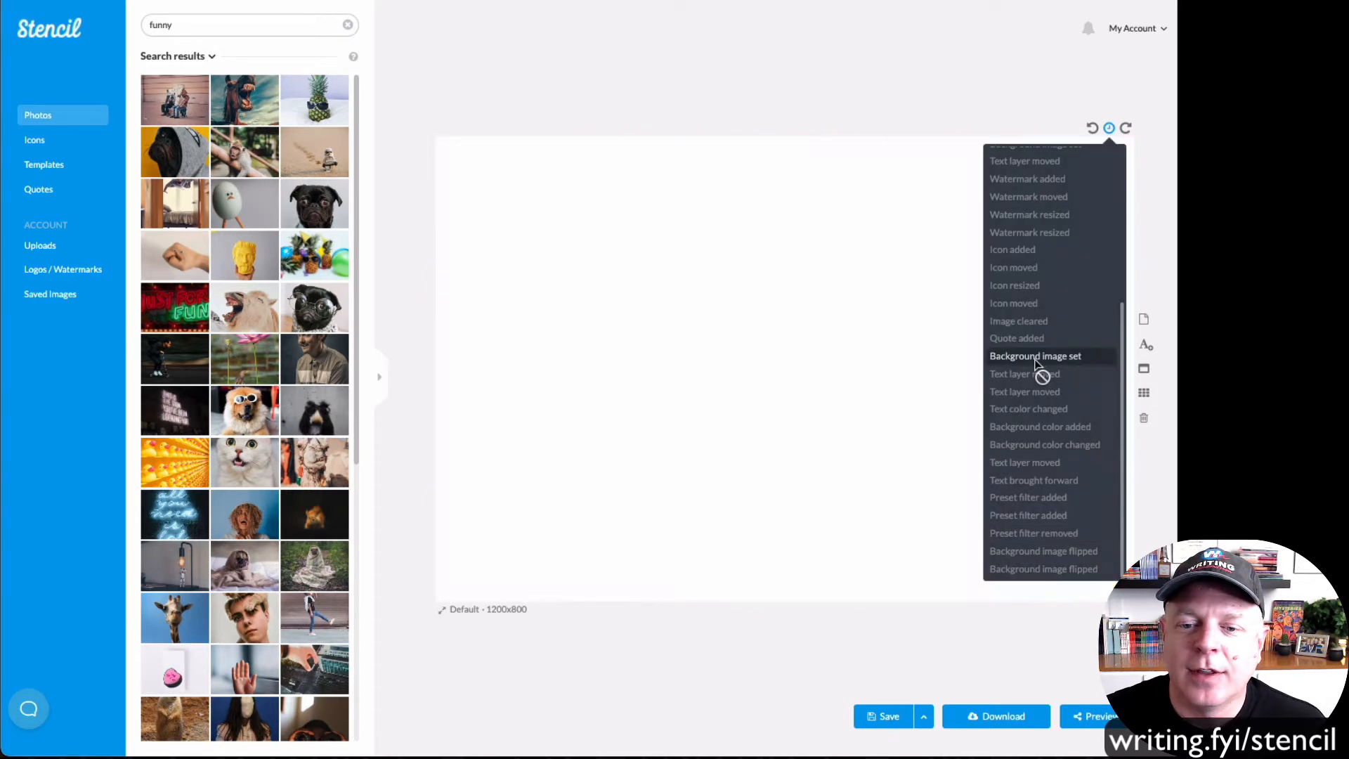
Restore the quote design to the "Text brought forward" entry in its change history.
click(878, 73)
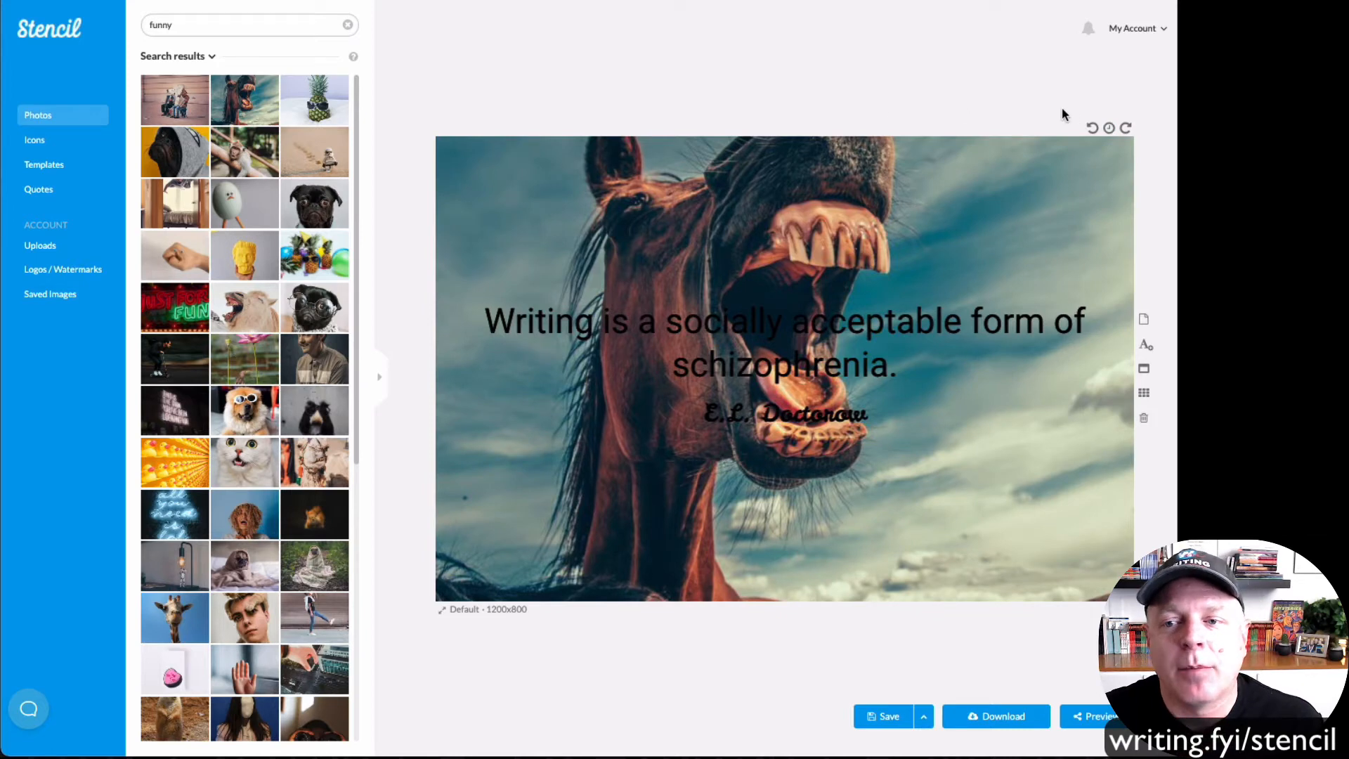
click(1108, 128)
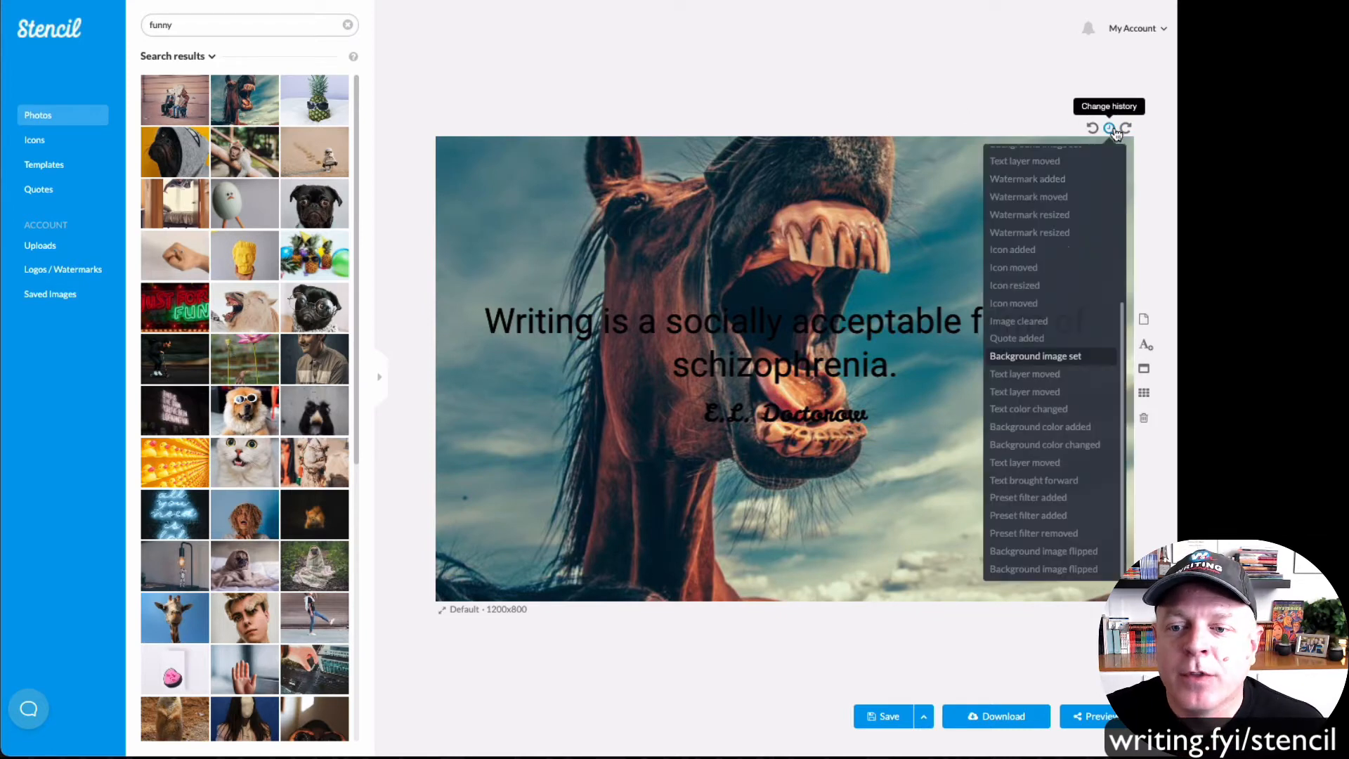
click(1031, 480)
click(819, 92)
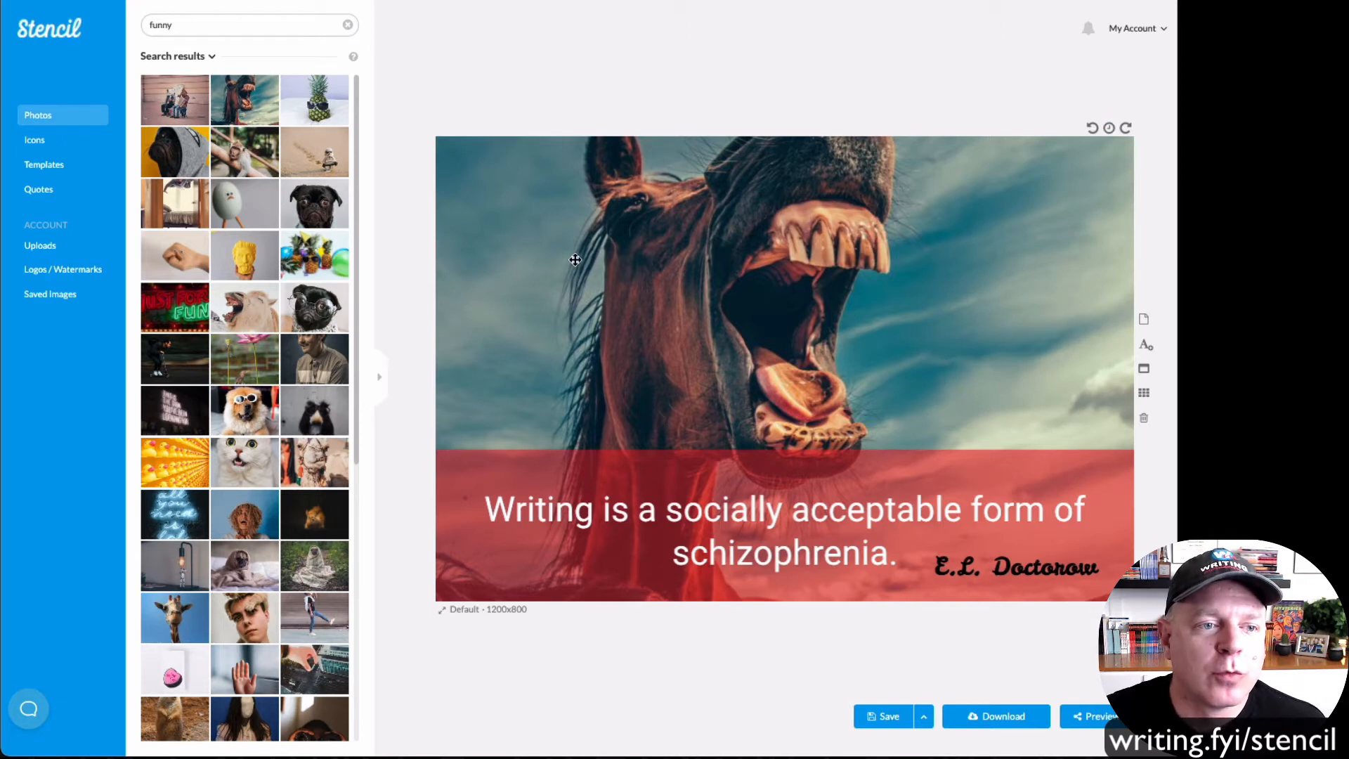
Start a new blank image, discarding the unsaved quote design, and load the "The Gamer Girlfriend" template from the featured templates.
click(47, 169)
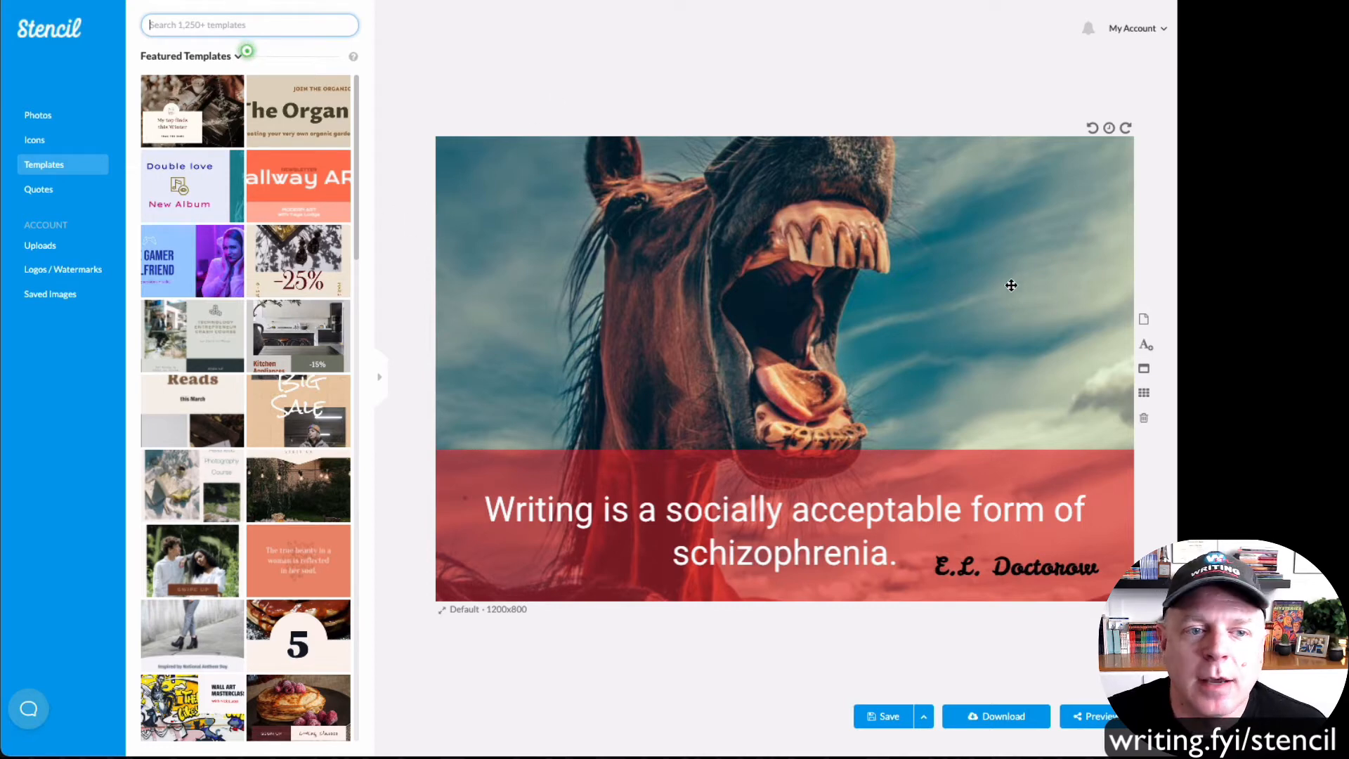
click(1145, 322)
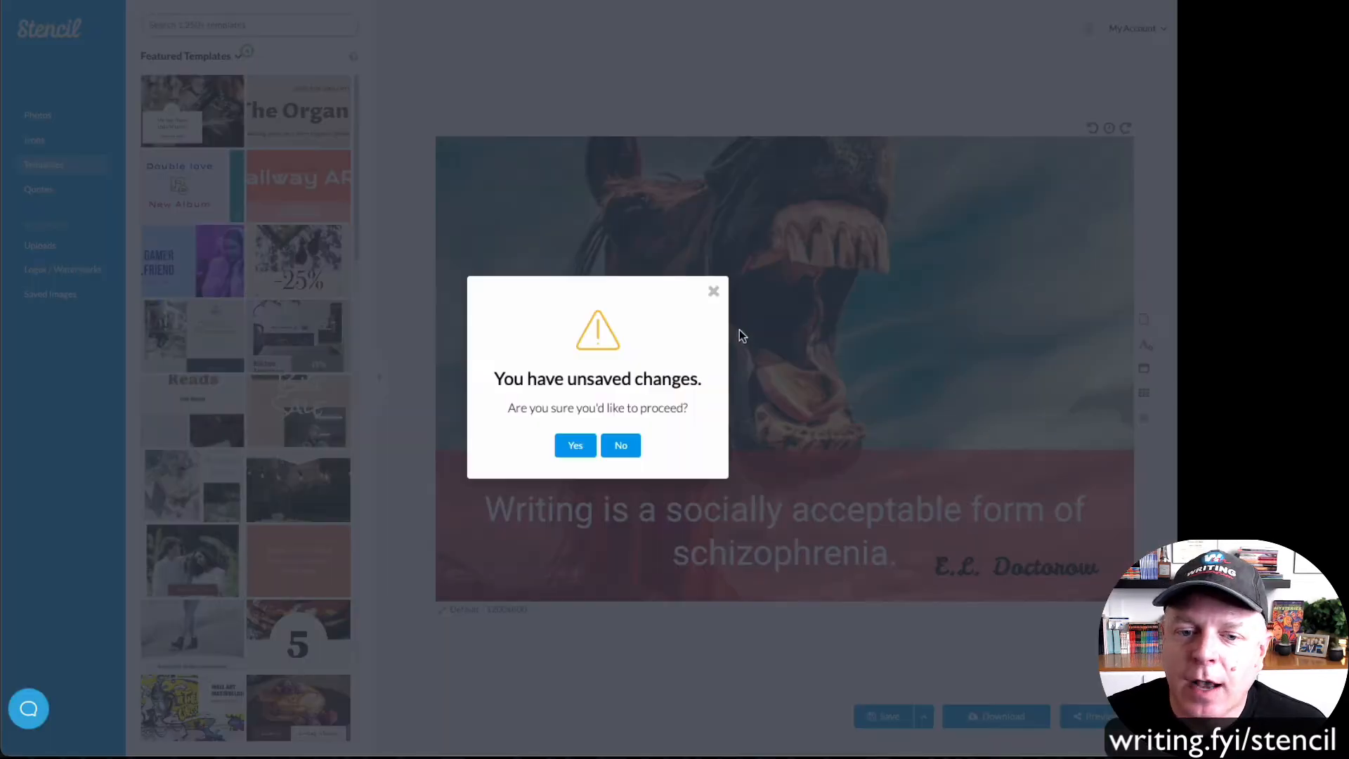
click(594, 443)
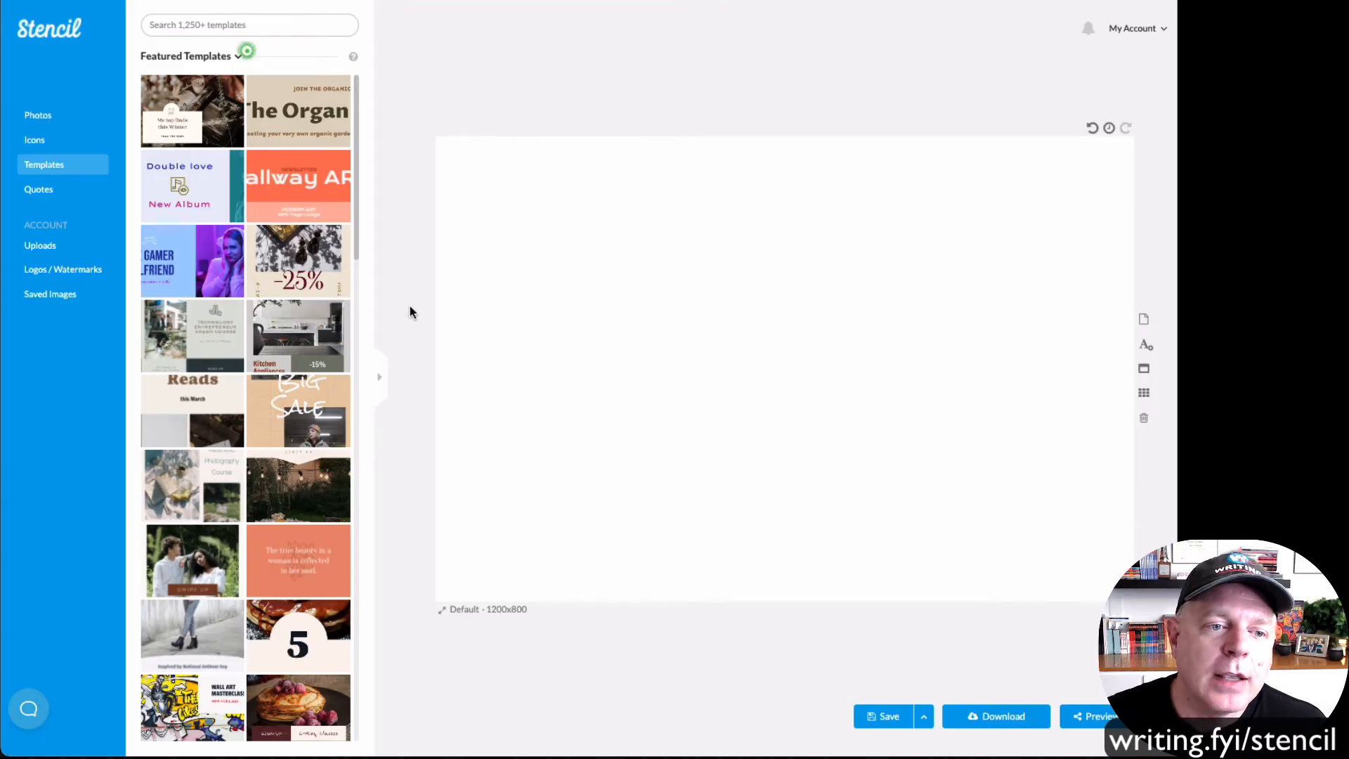
click(179, 285)
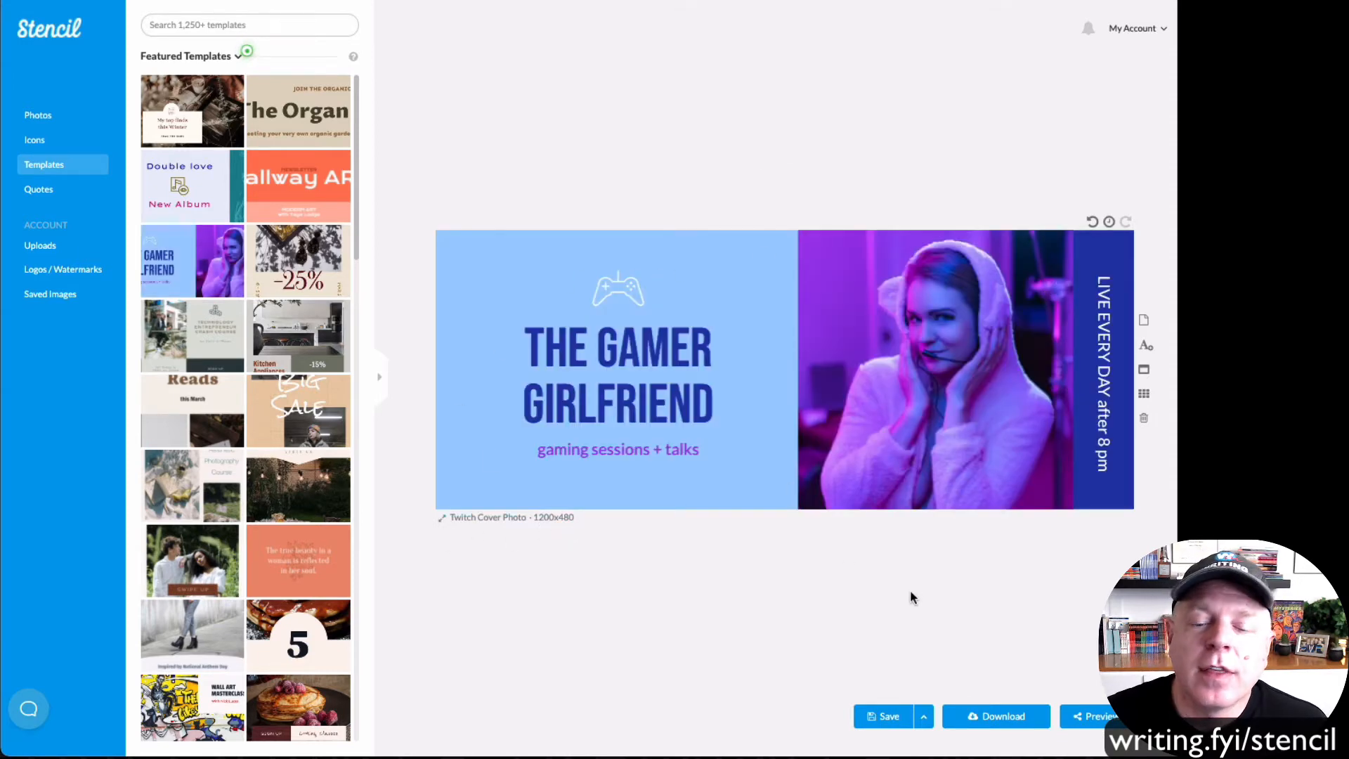
Move the template's photo of the woman slightly down and left, and crop it to a rectangle around her head and hands.
click(595, 356)
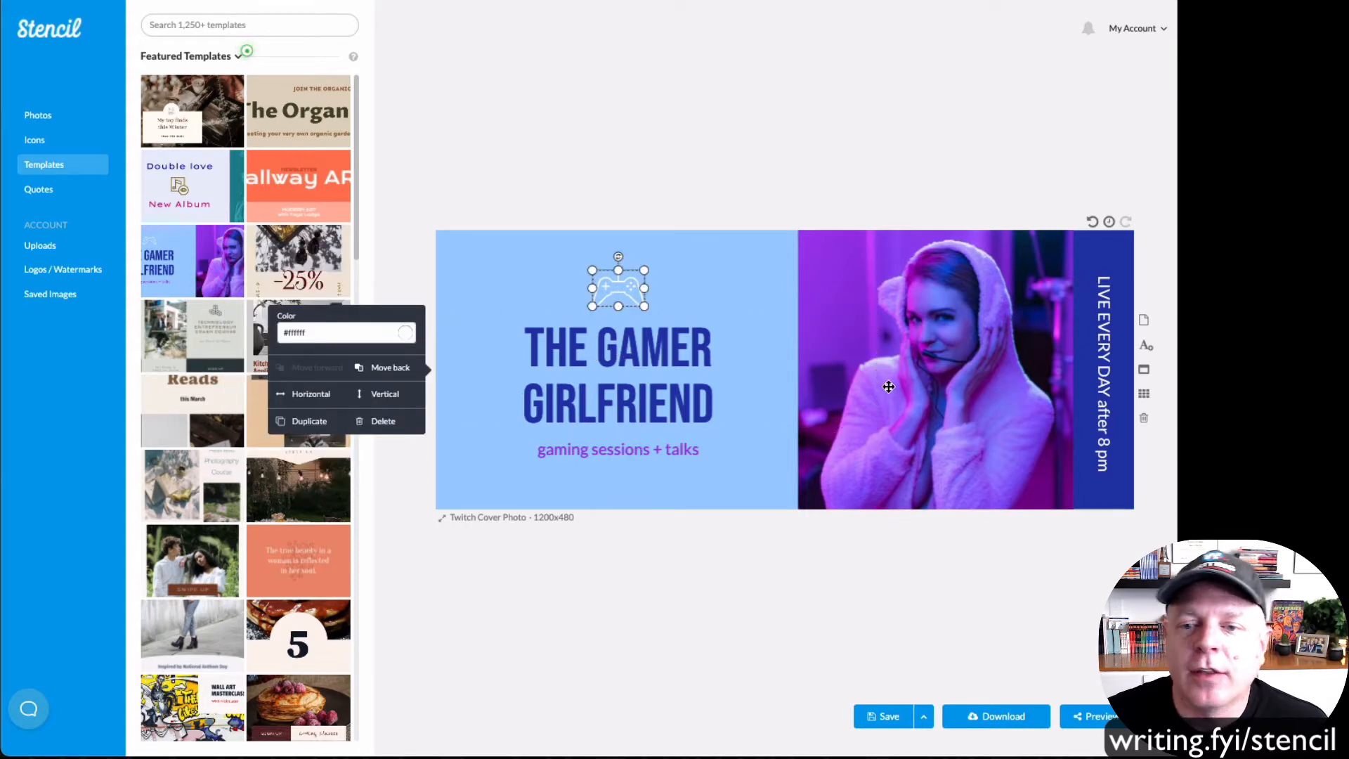
click(971, 386)
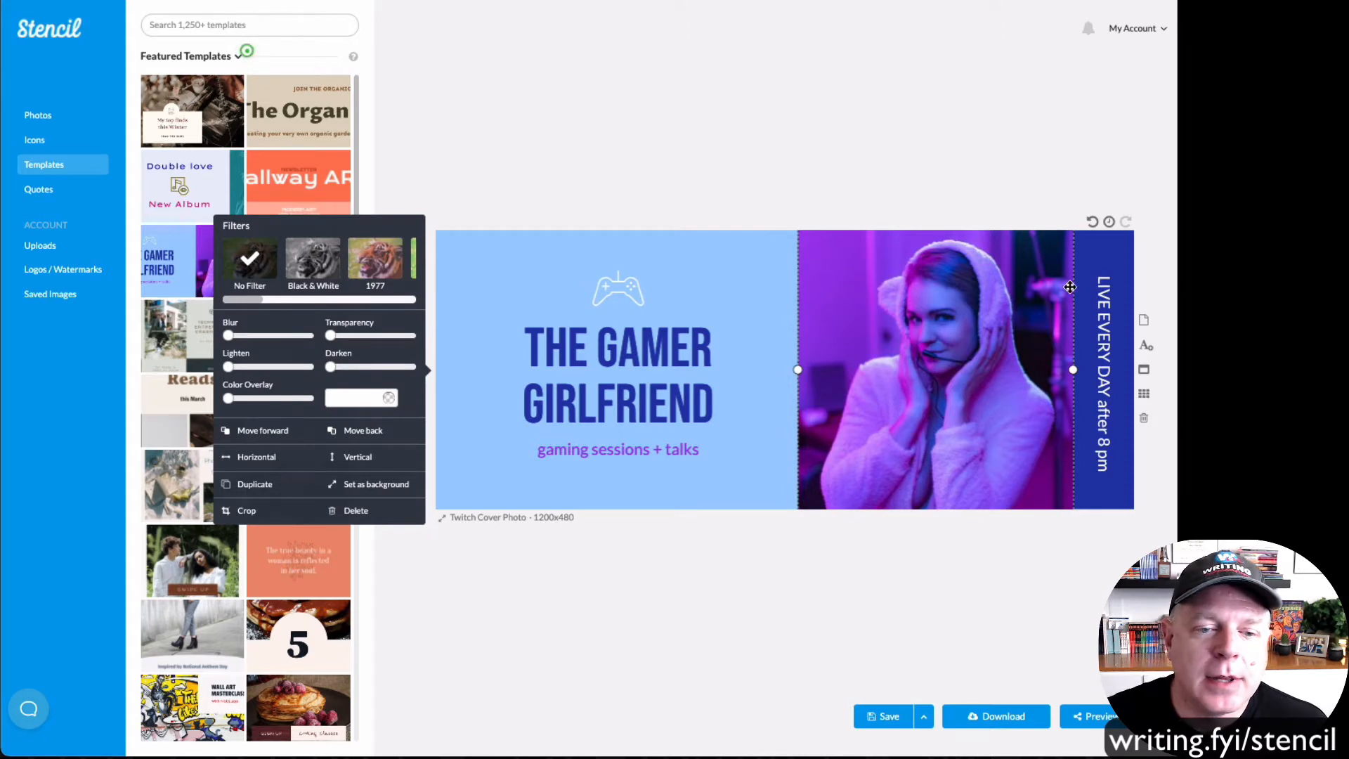
drag(995, 373, 983, 398)
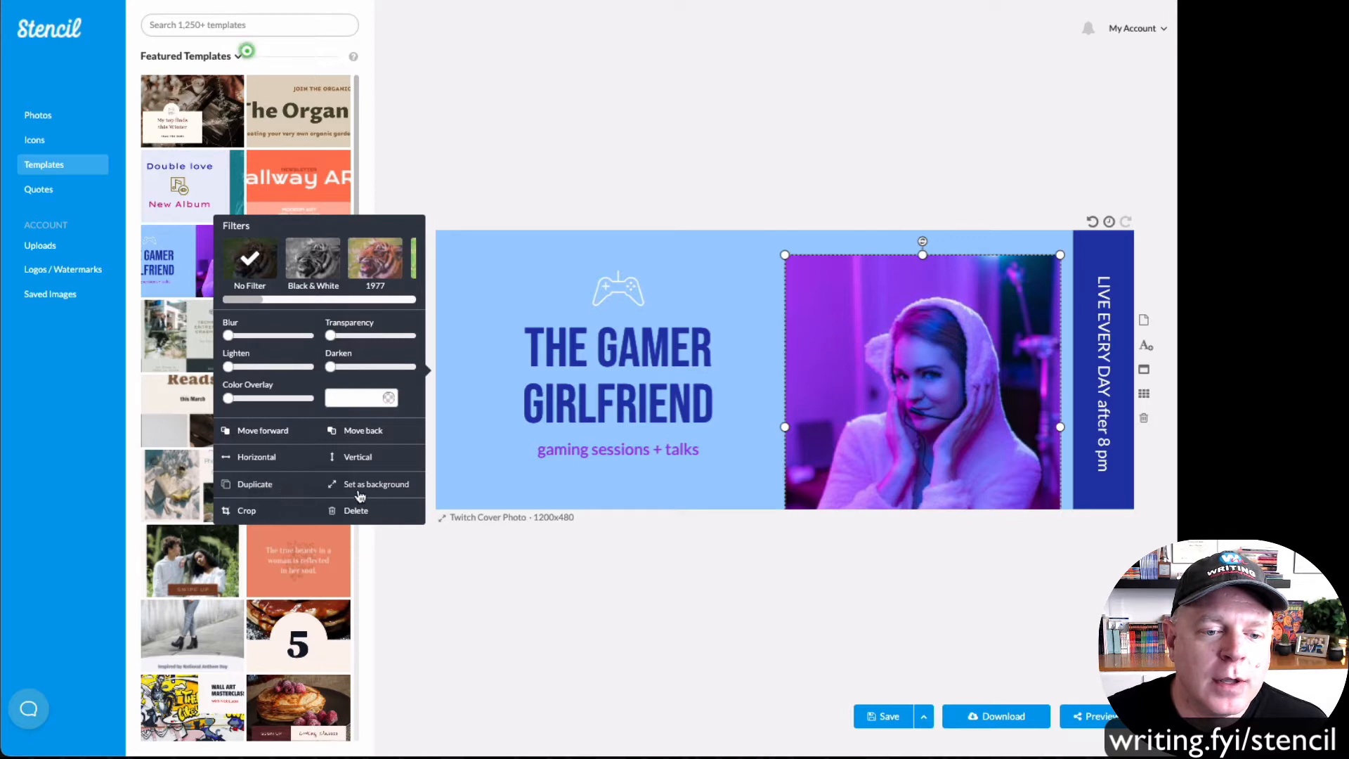
click(248, 510)
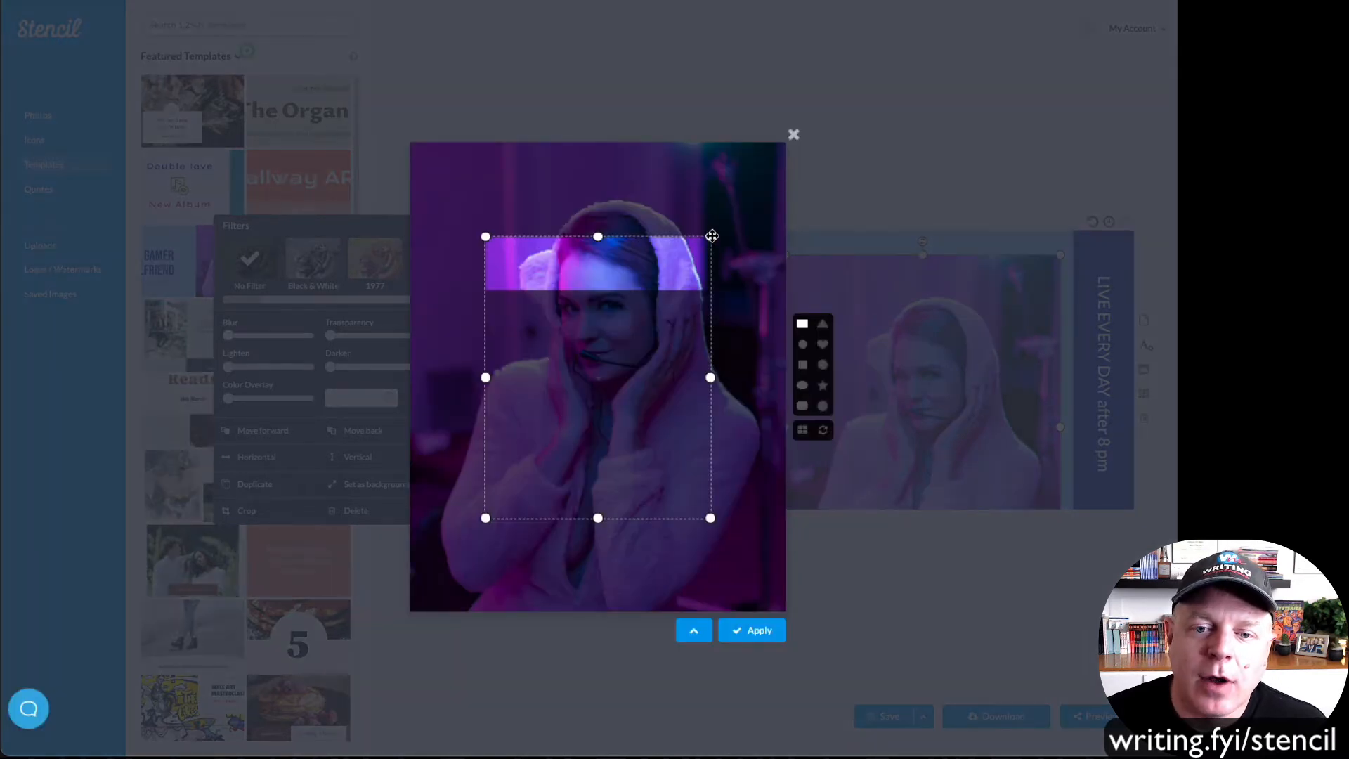
drag(710, 238, 641, 272)
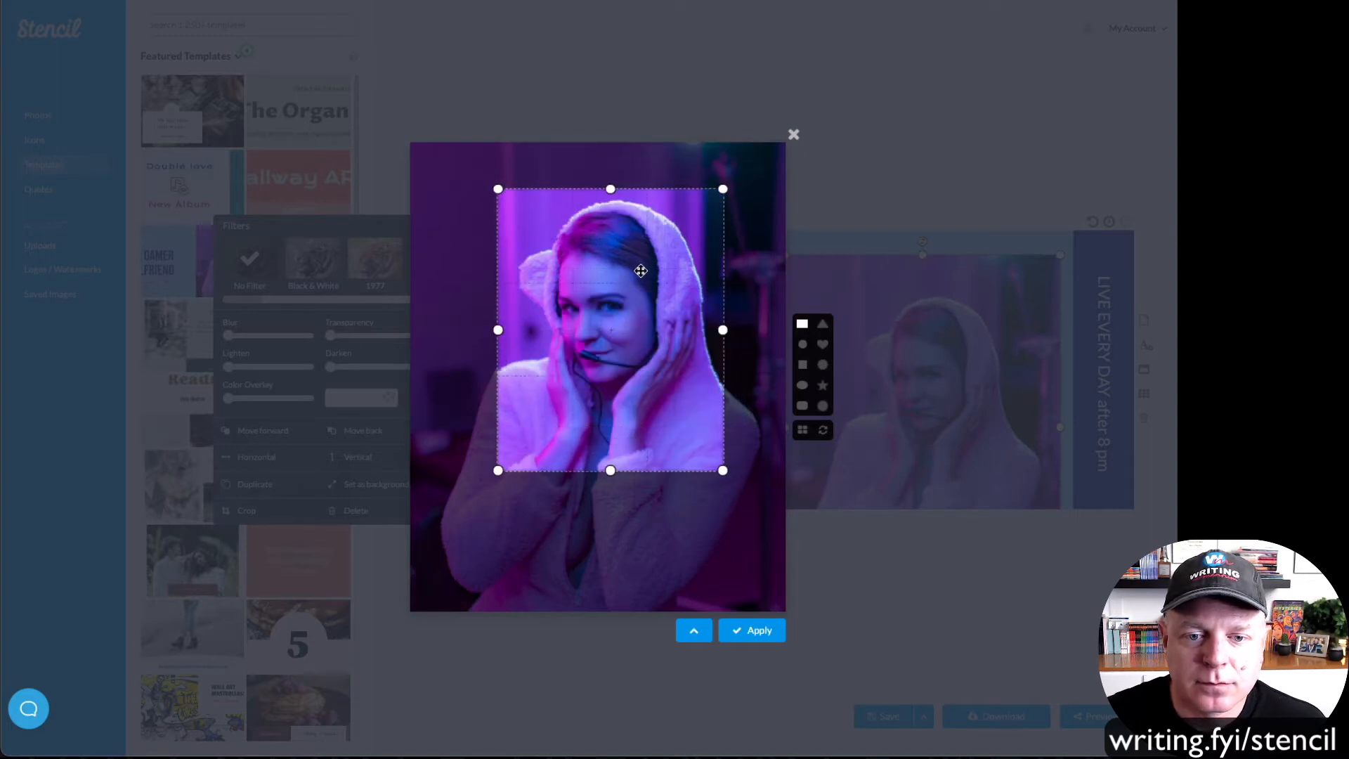
click(750, 640)
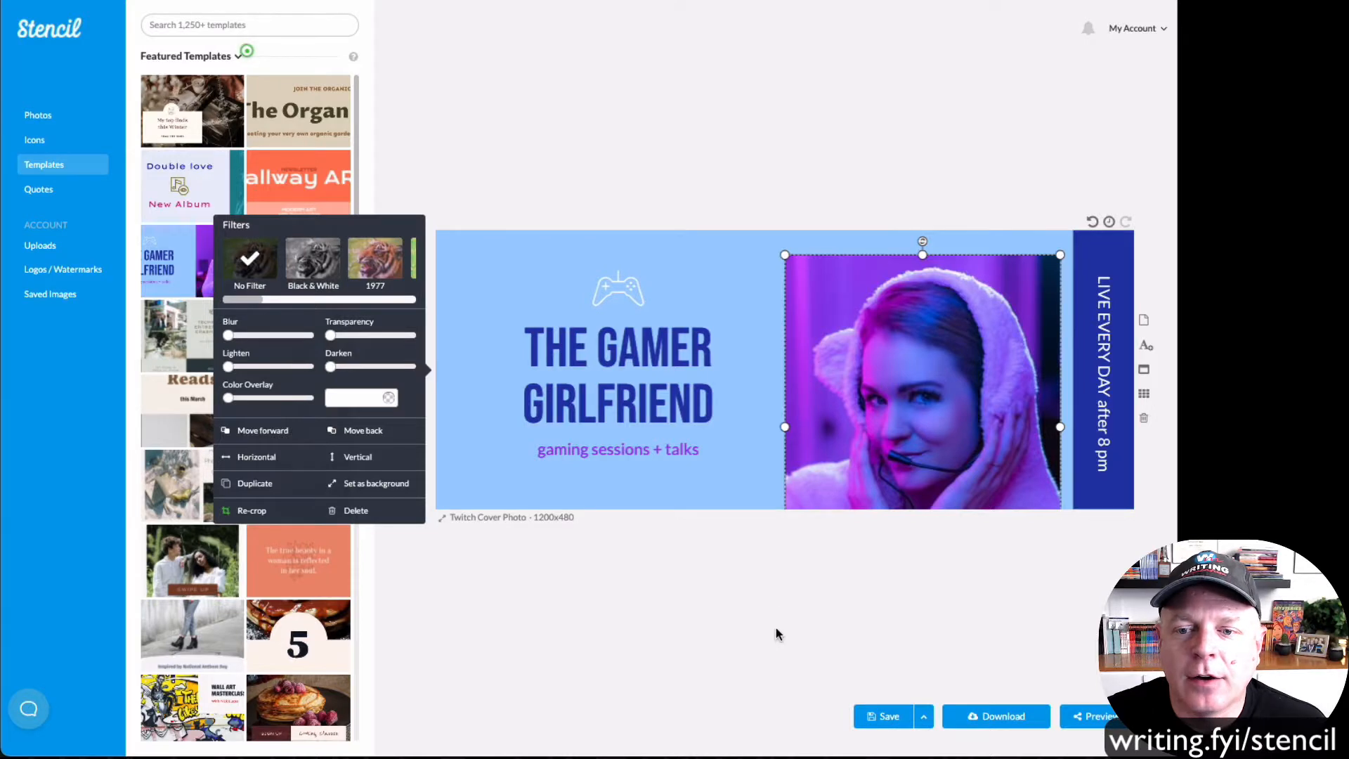
Rotate the cropped photo of the woman clockwise and shift it up and left over the light blue background.
drag(923, 241, 975, 240)
drag(959, 365, 944, 321)
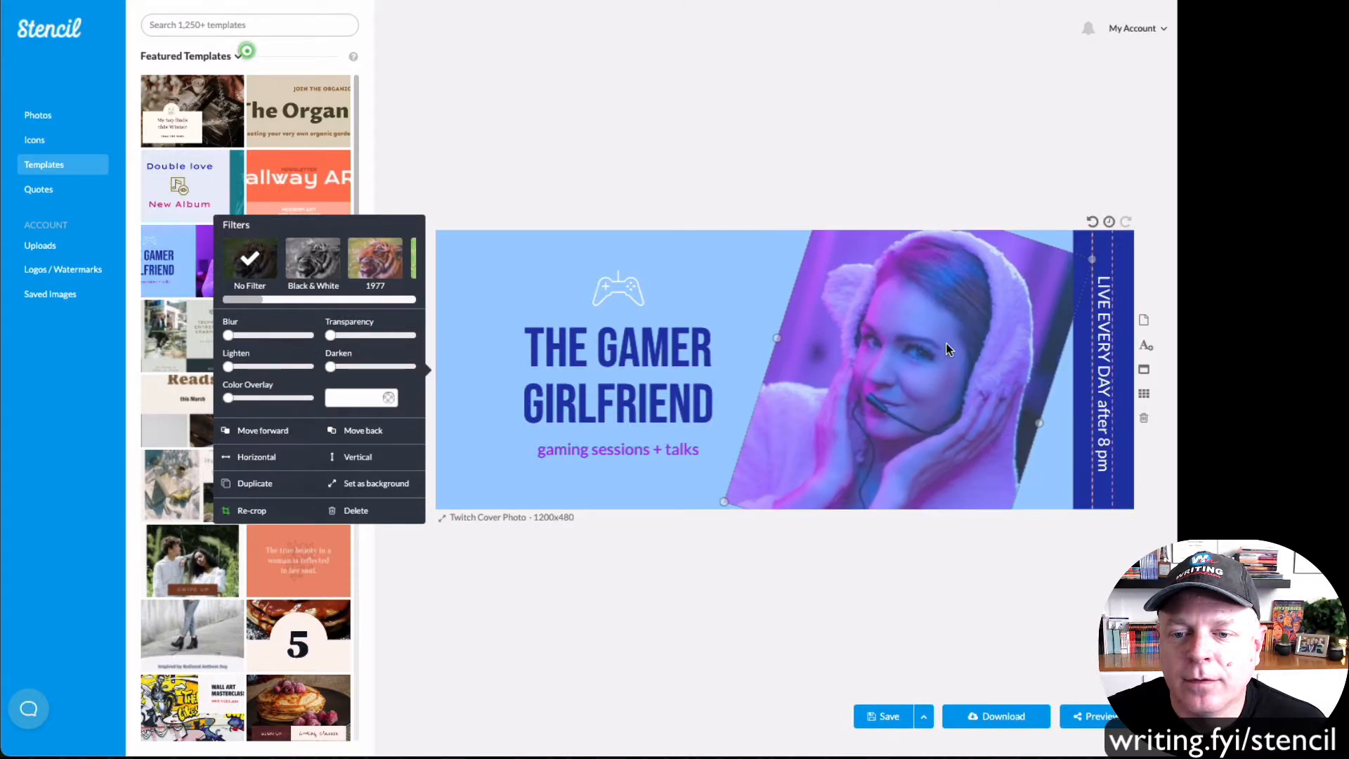
Re-crop the woman's photo with a Heart shape, slightly enlarged and centred on her face, and apply it to the banner.
click(252, 511)
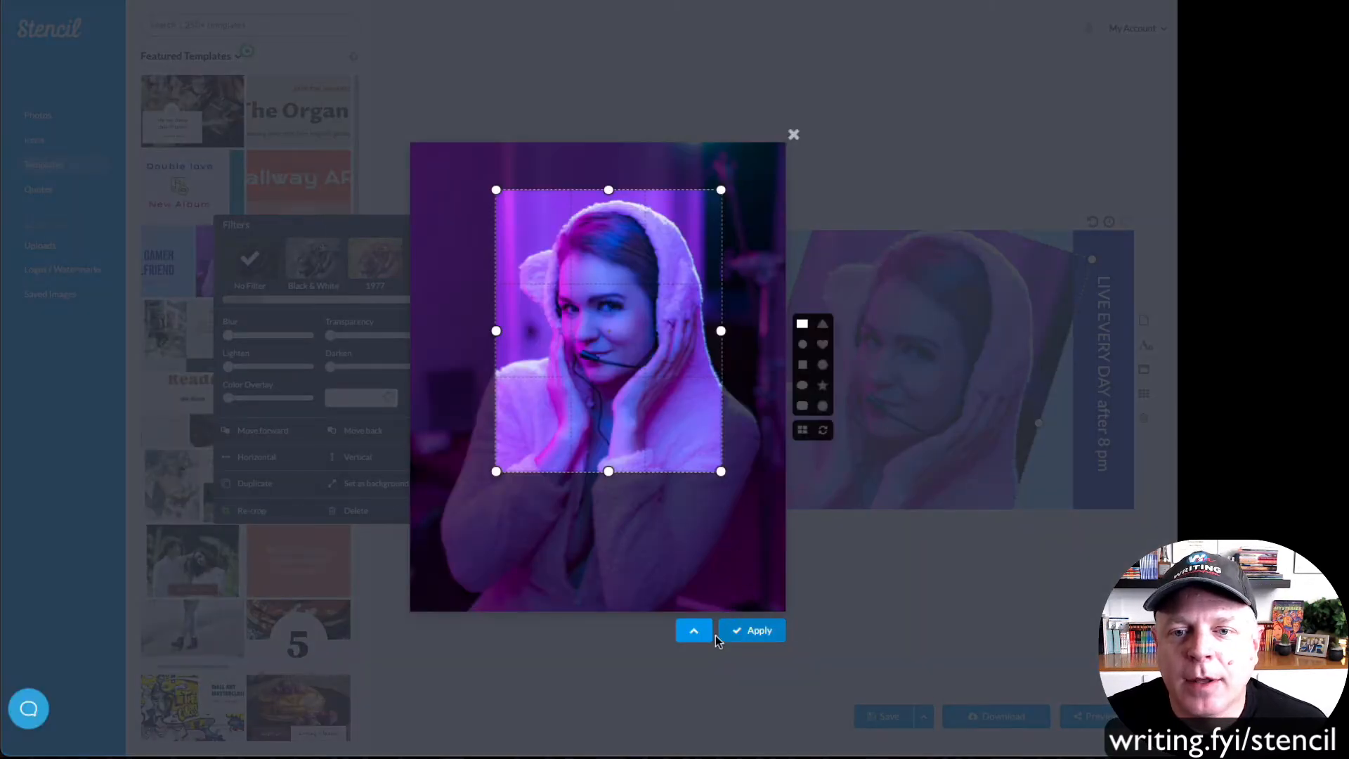
click(693, 630)
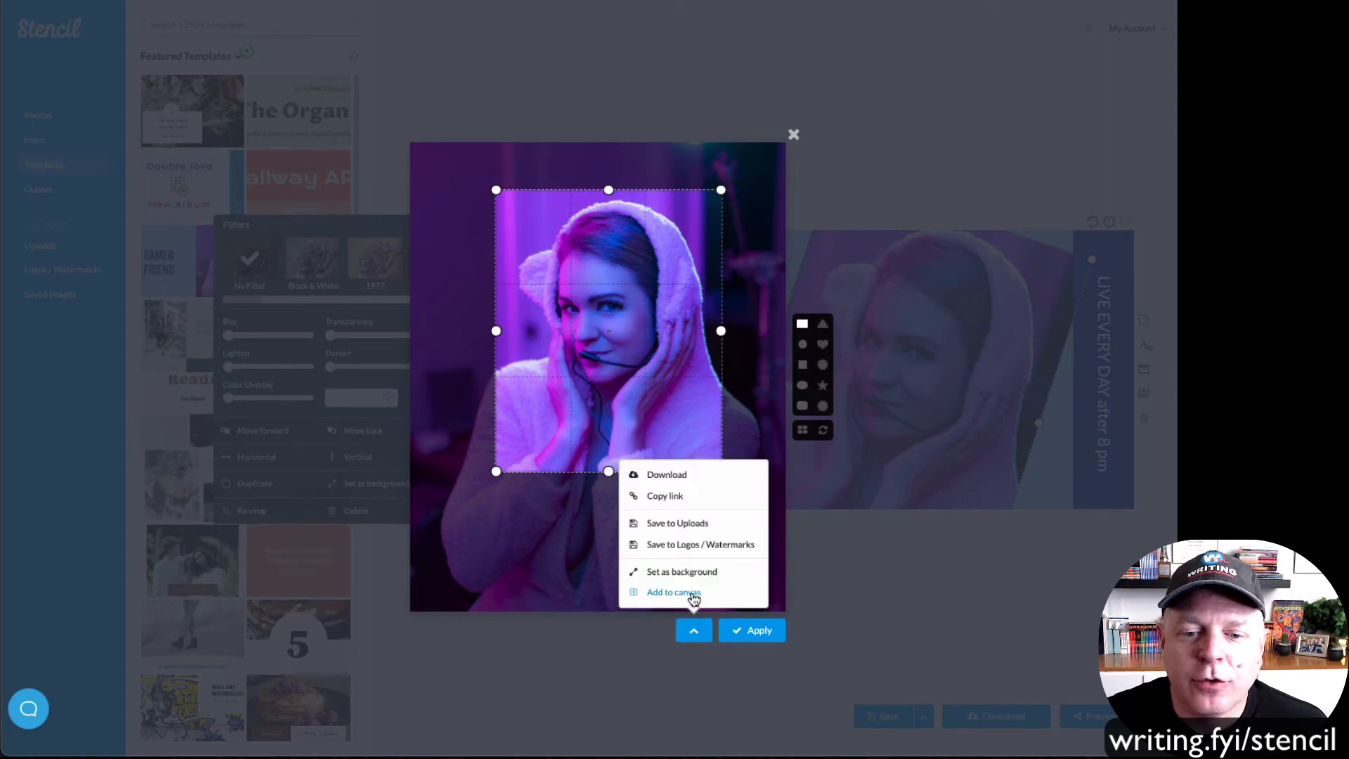
click(631, 222)
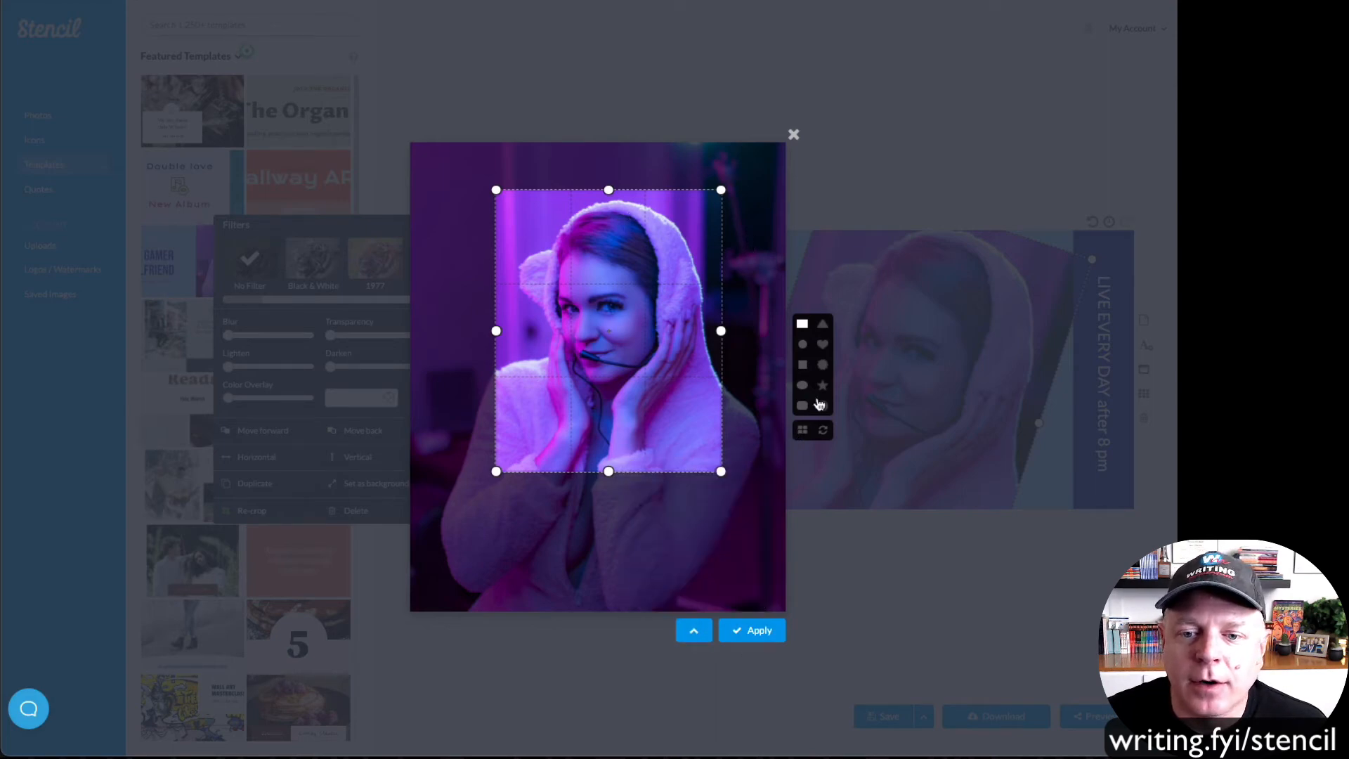
click(823, 345)
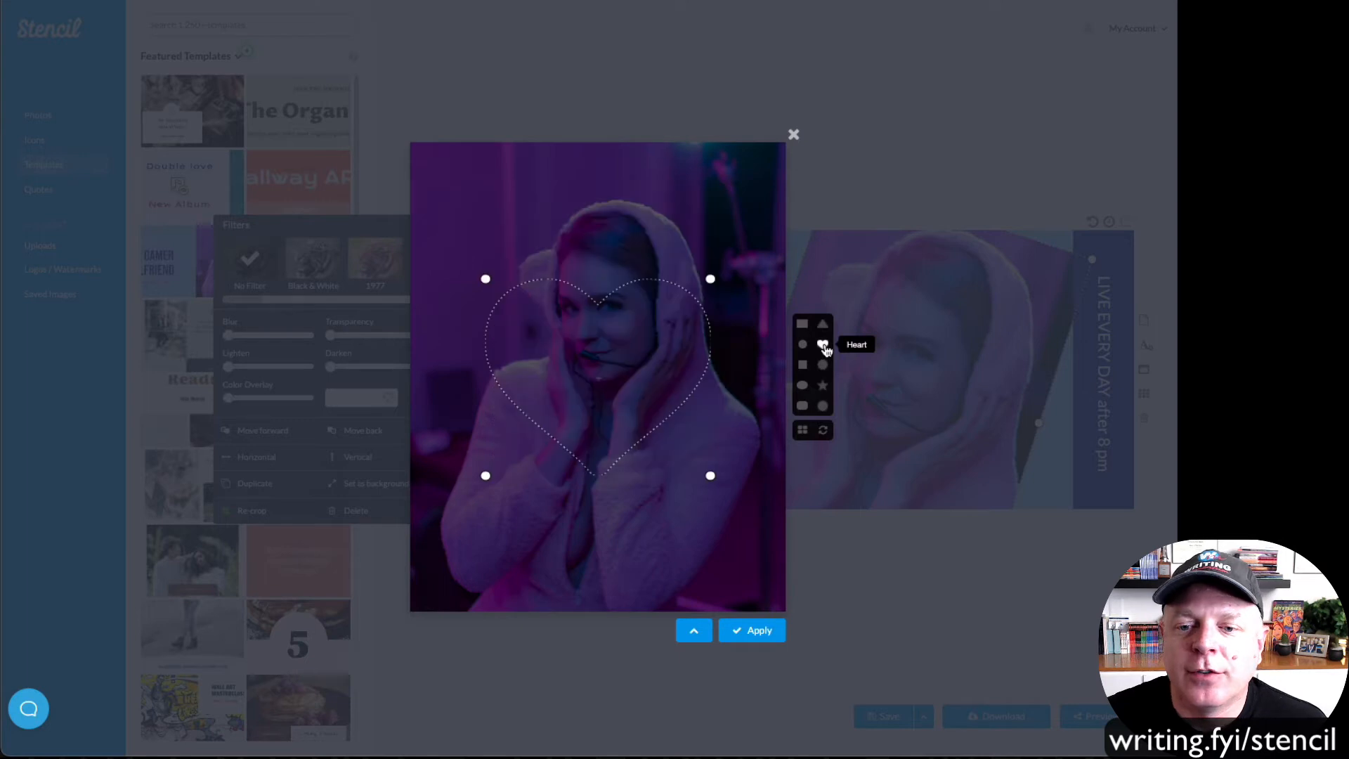
drag(584, 349, 598, 296)
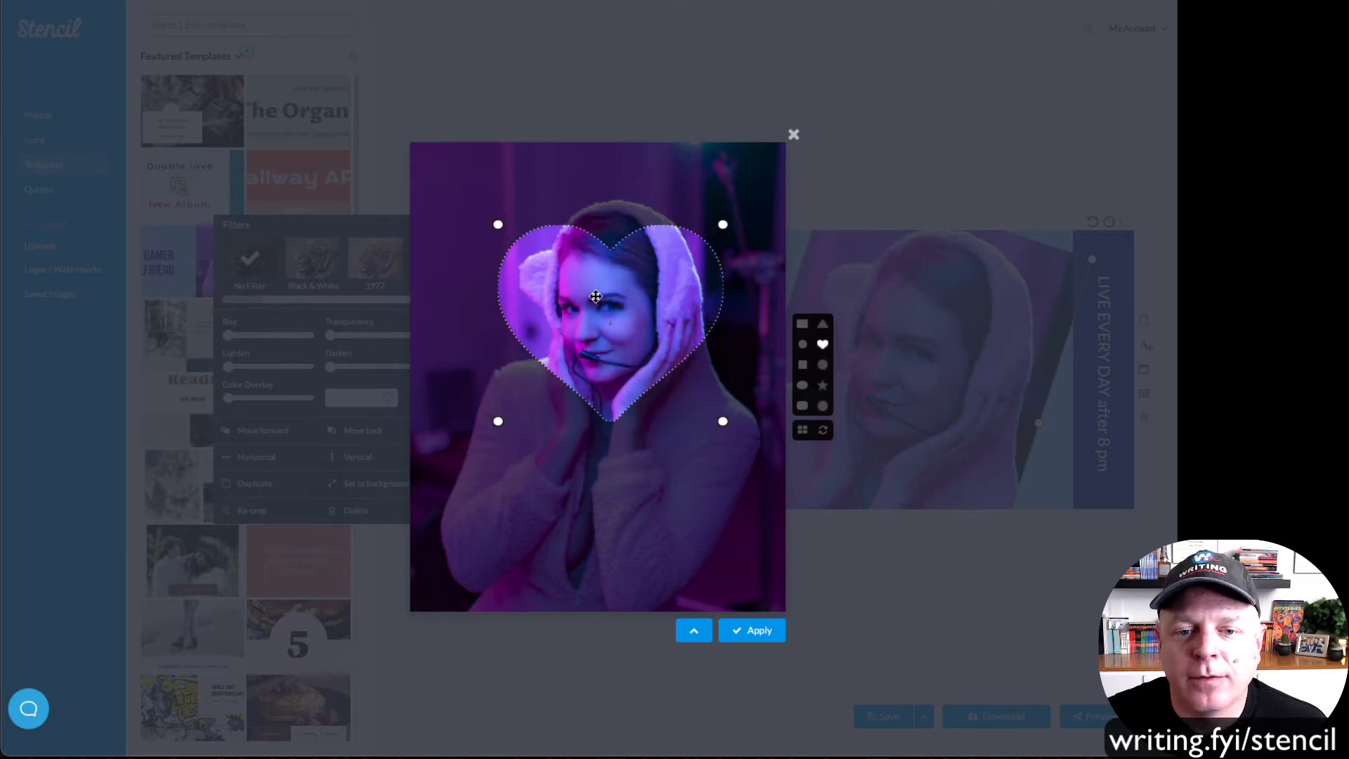
drag(497, 225, 462, 194)
drag(608, 275, 628, 284)
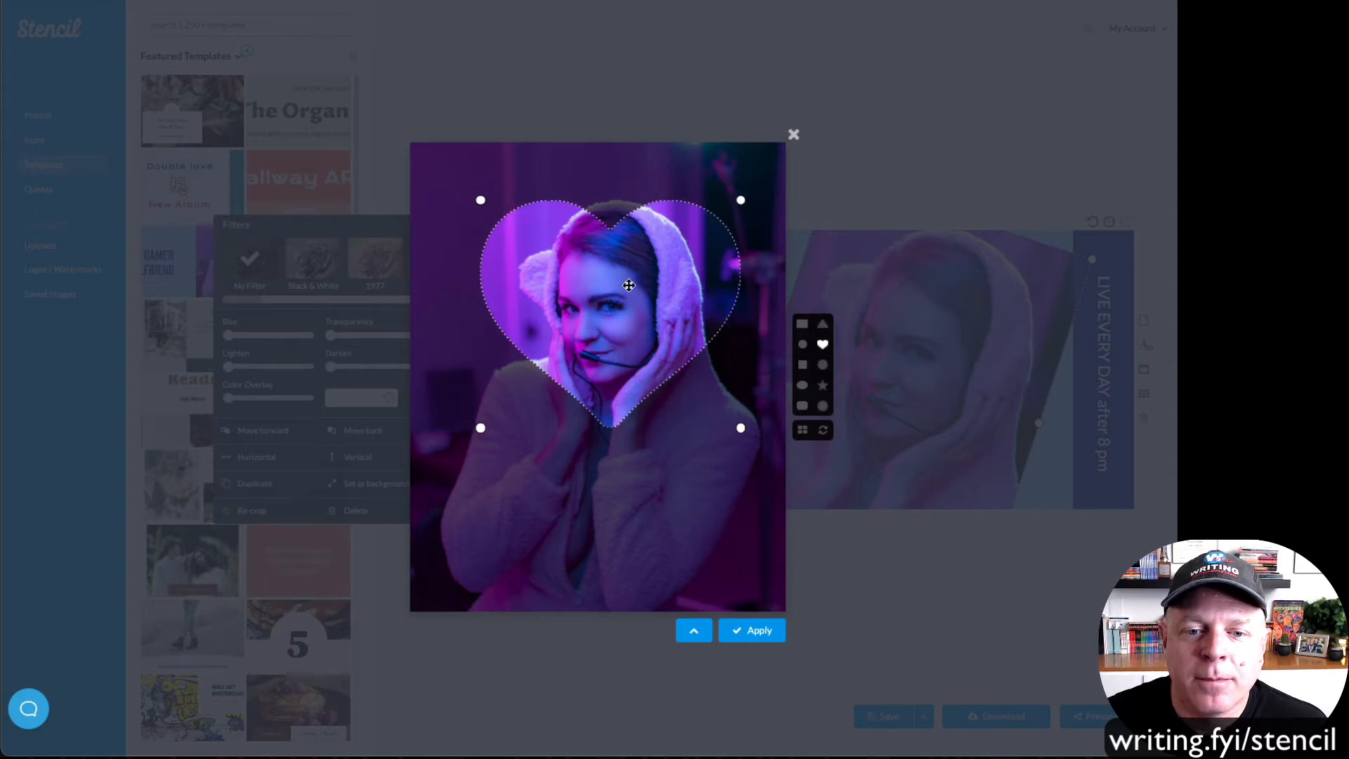
click(746, 636)
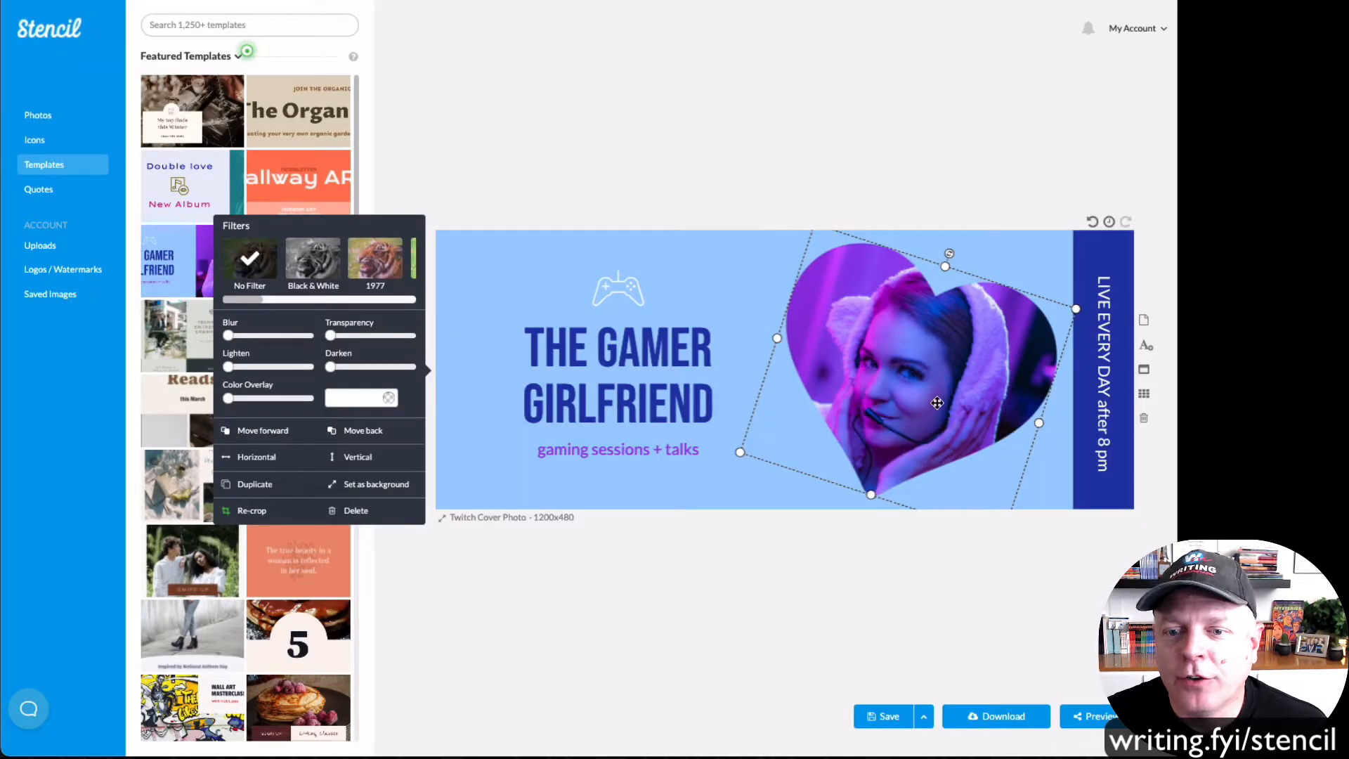
click(829, 118)
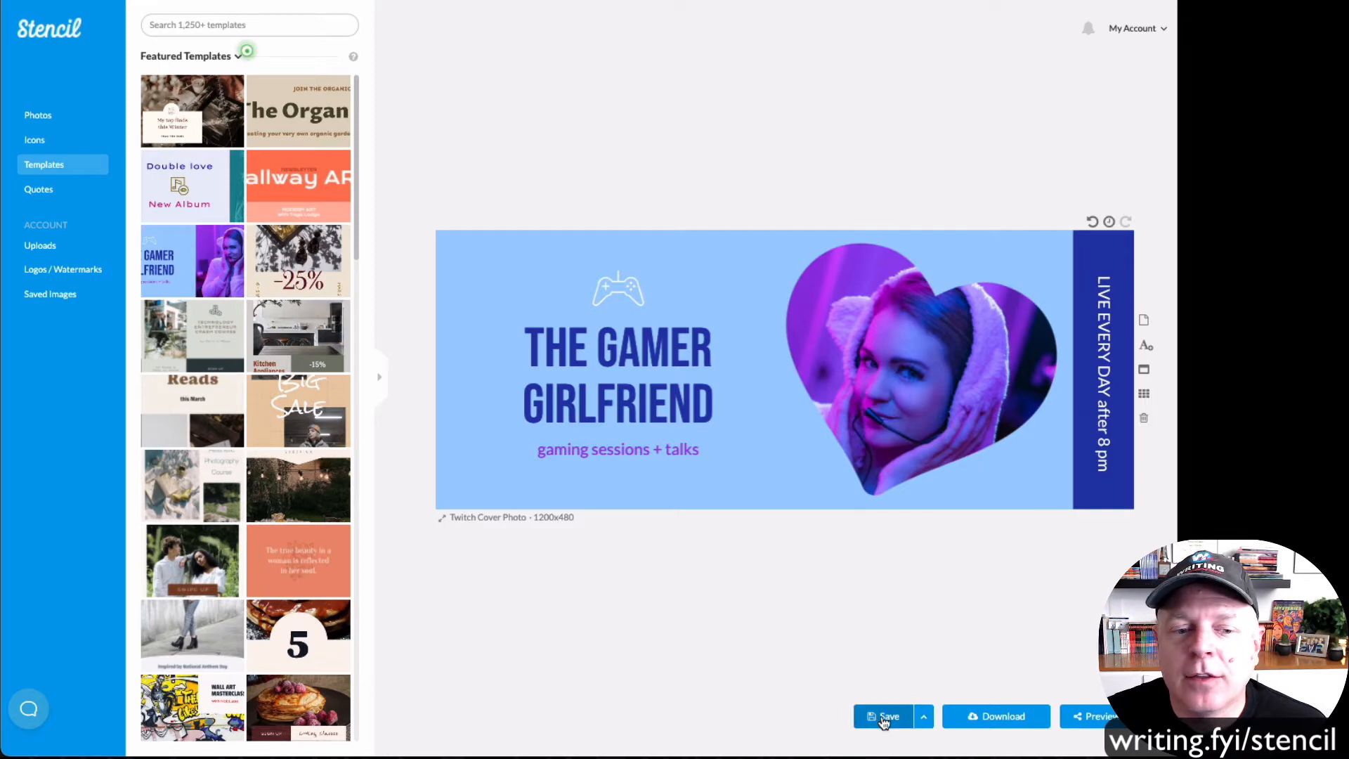
View the additional save options, and start a new blank image, discarding the unsaved gamer banner.
click(923, 717)
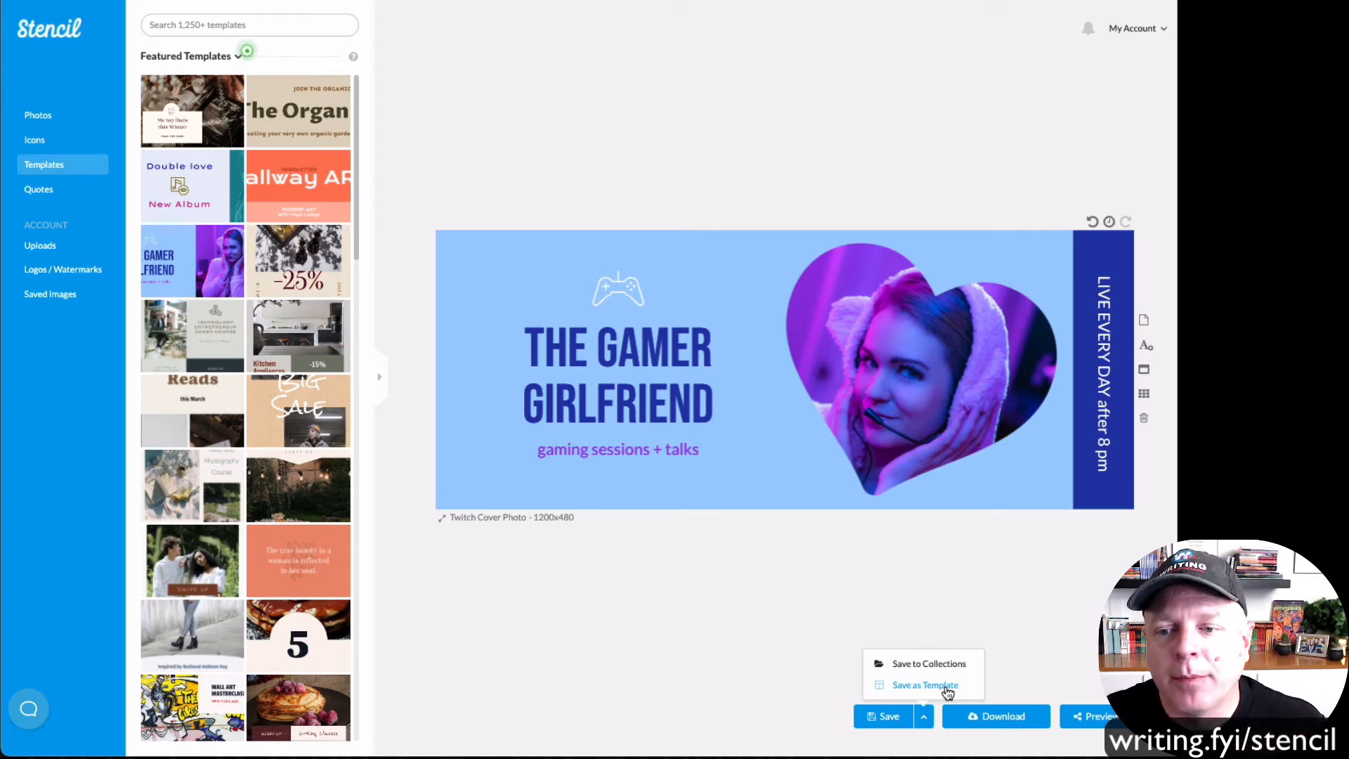
click(650, 635)
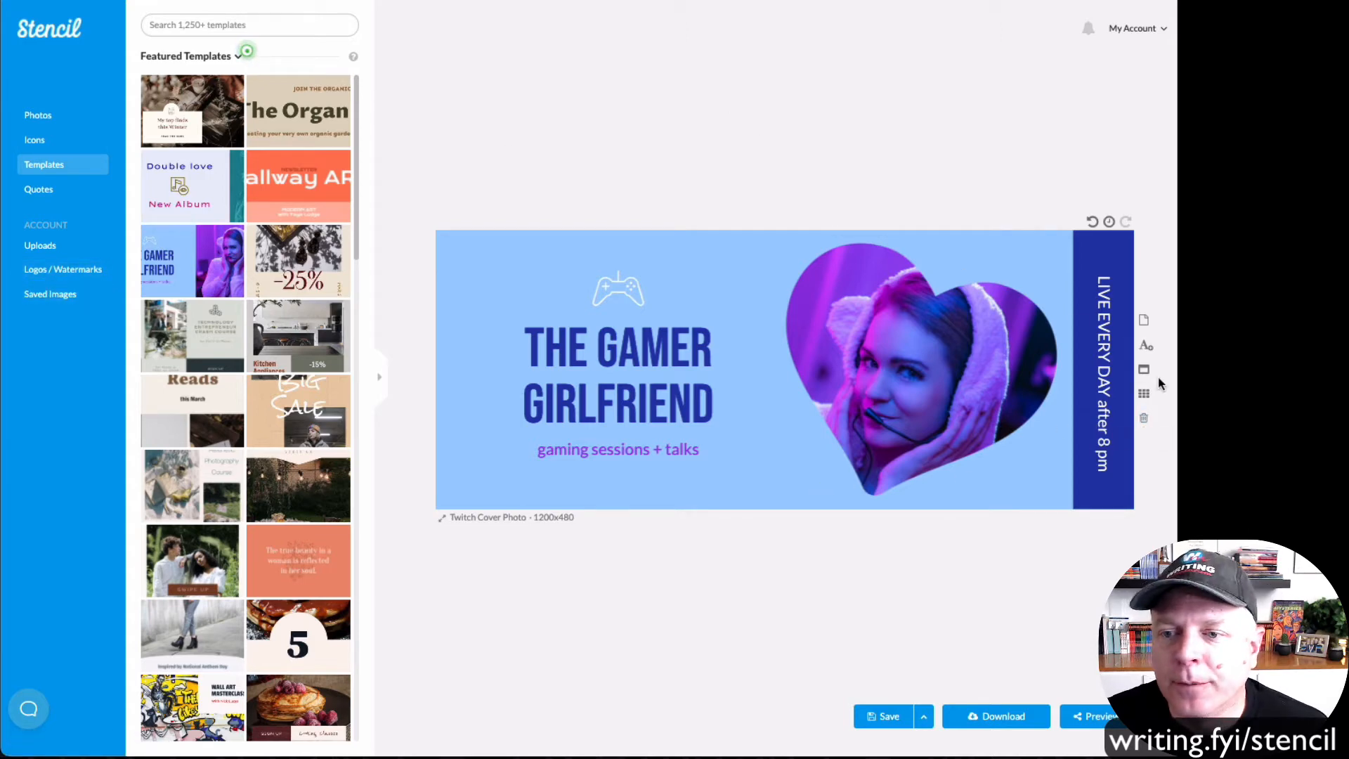
click(1144, 322)
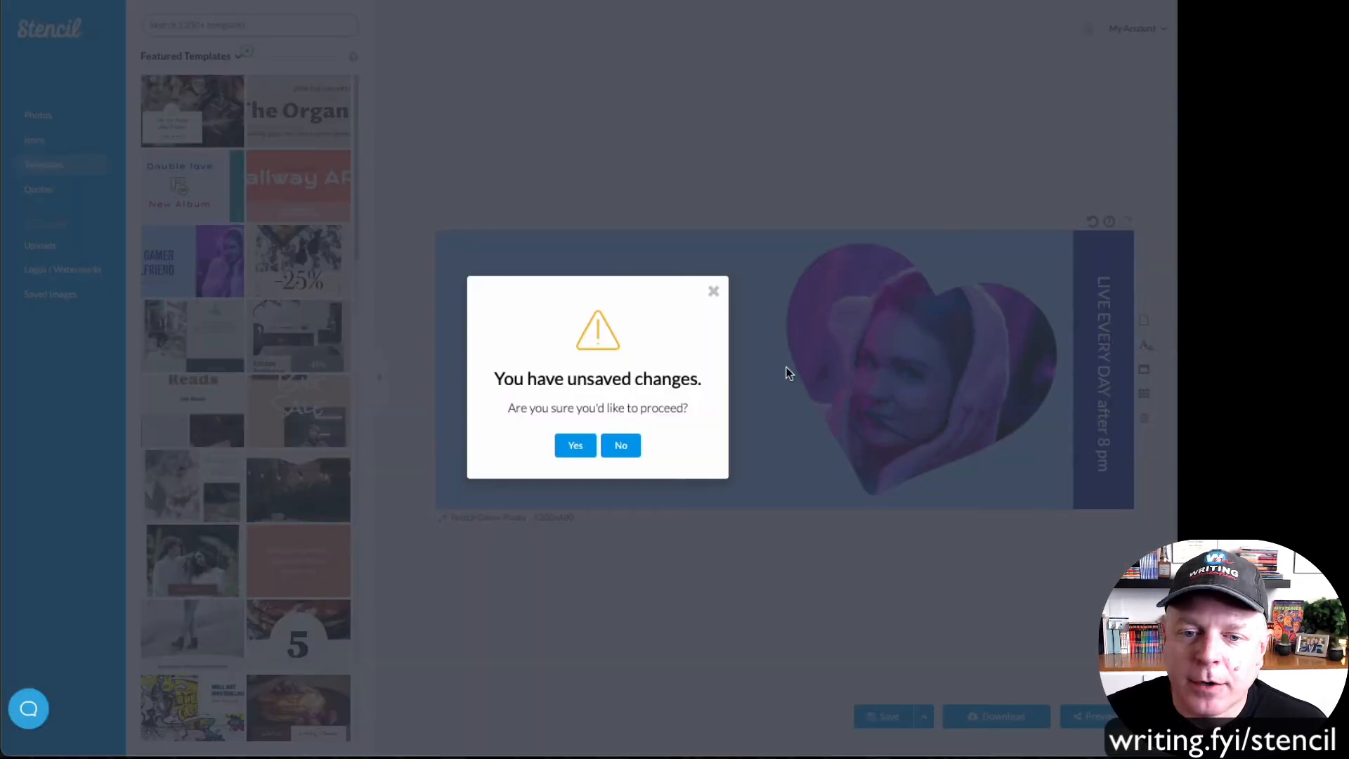
click(575, 446)
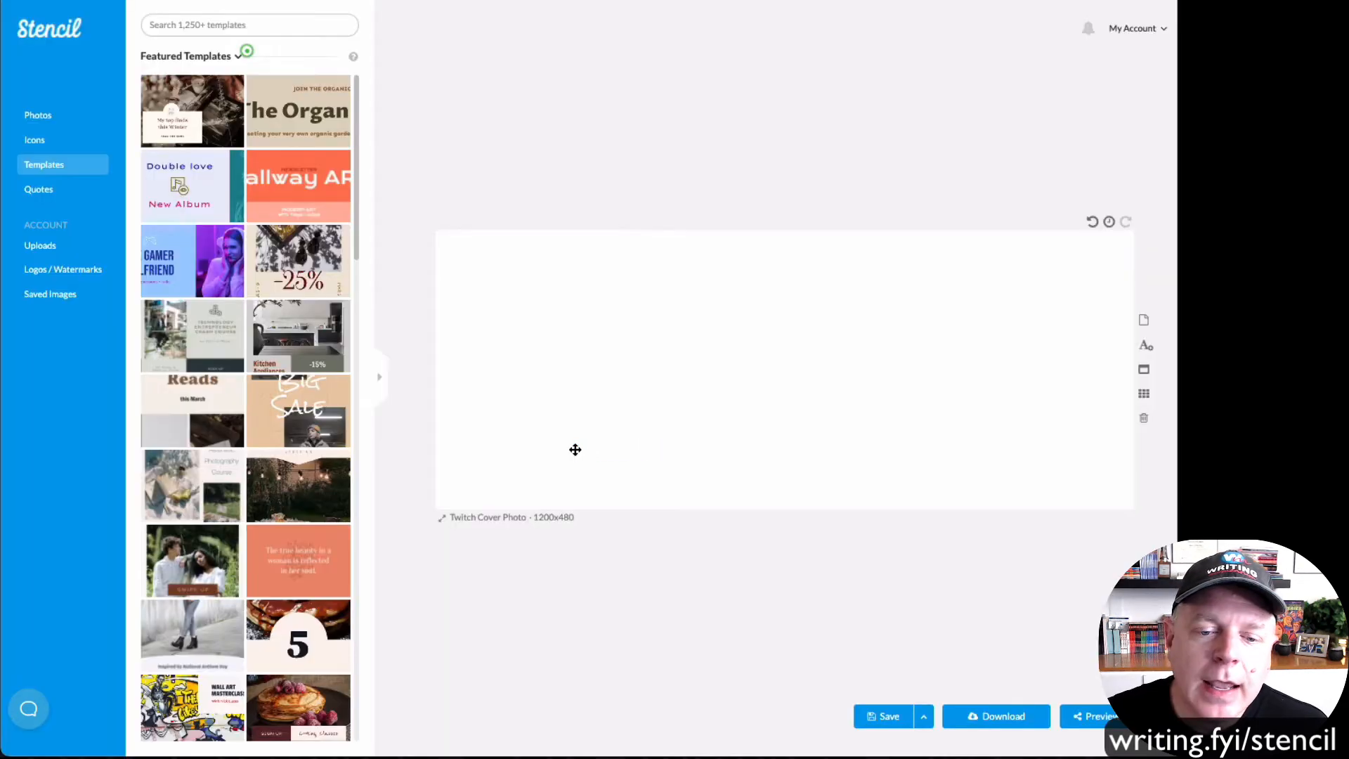
Filter the preset sizes for "twitter" and set the blank canvas to Twitter Header (1500x500).
click(490, 519)
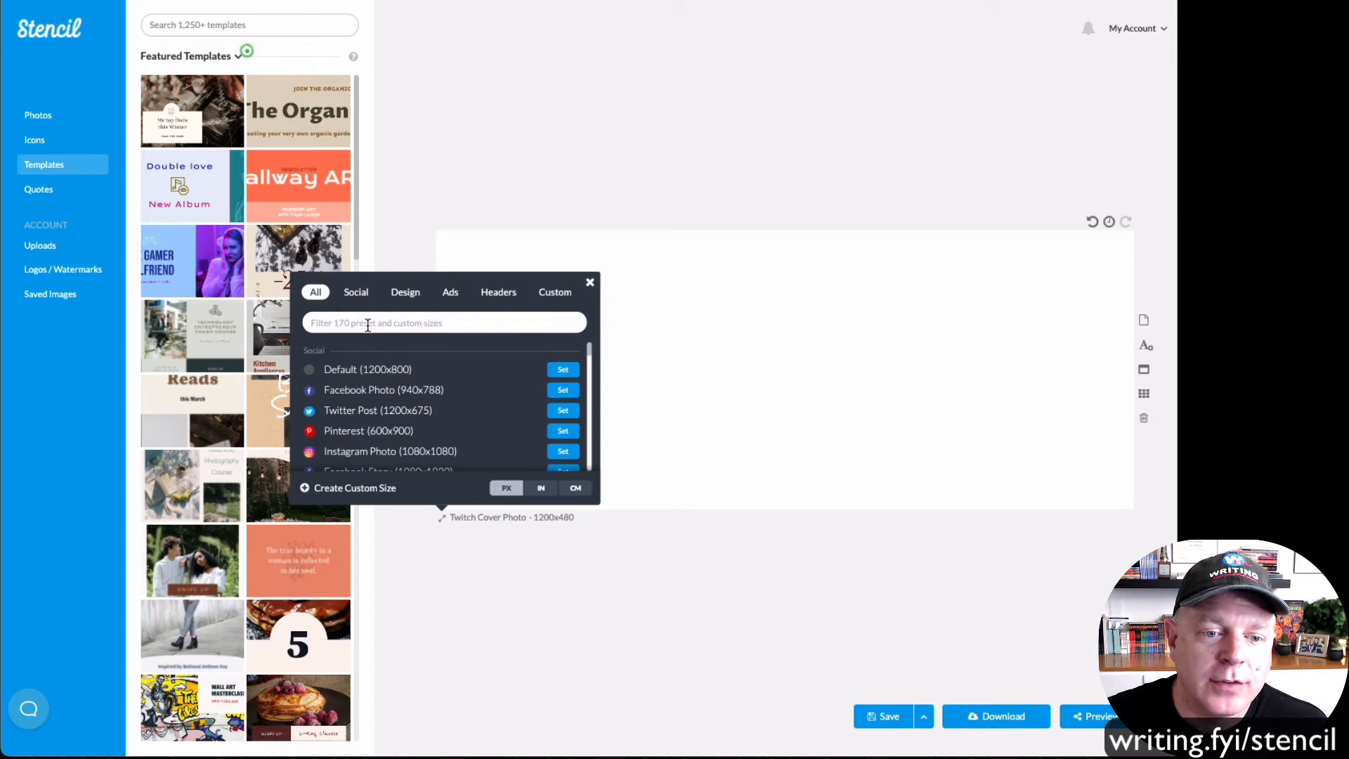
text(t)
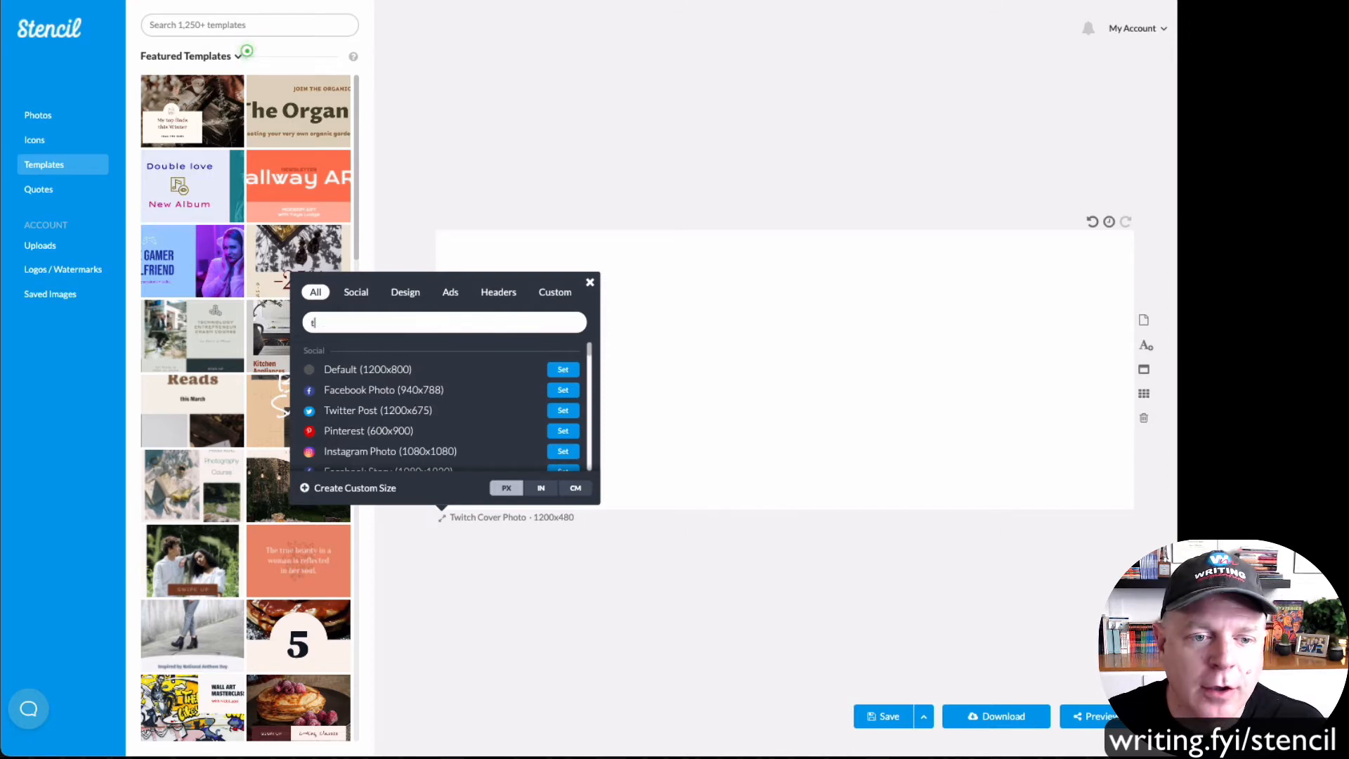
text(witter)
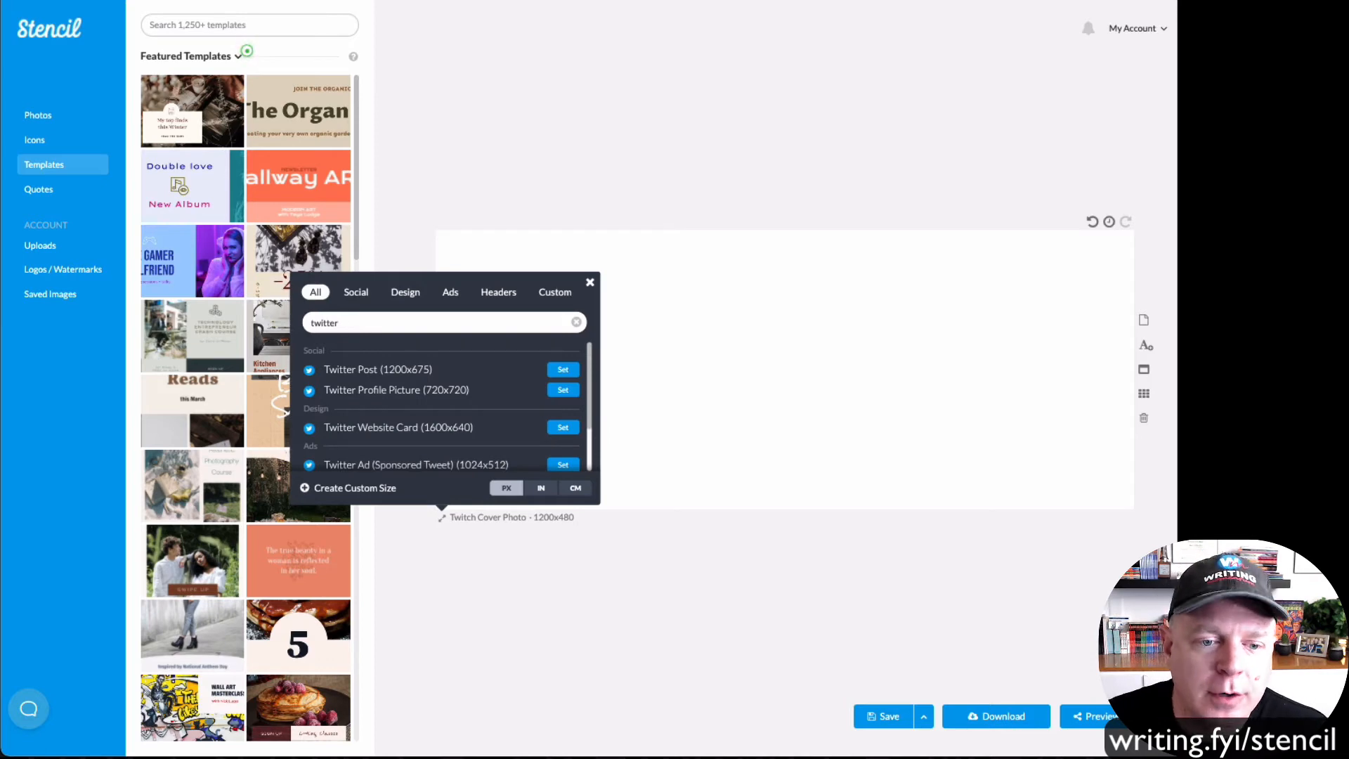
scroll(381, 369, down, 1)
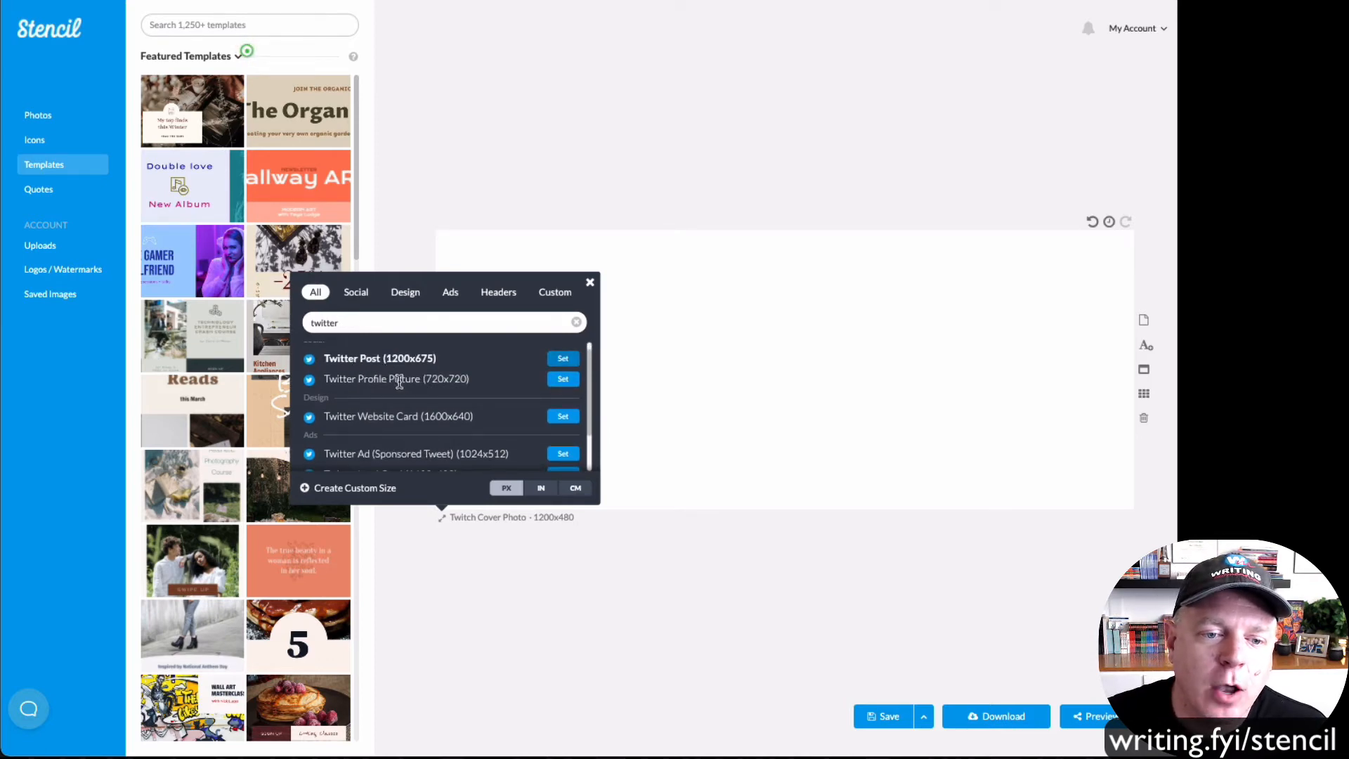
scroll(401, 389, down, 2)
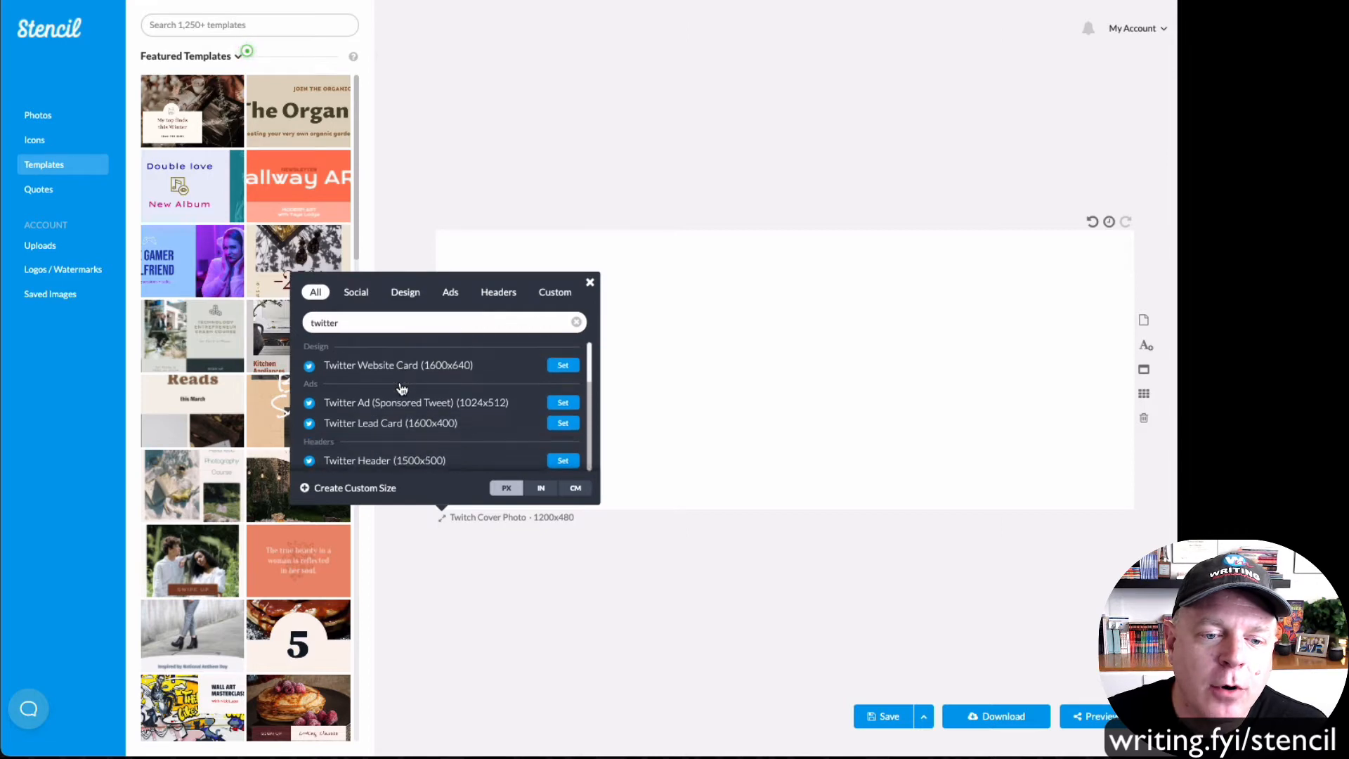
click(377, 462)
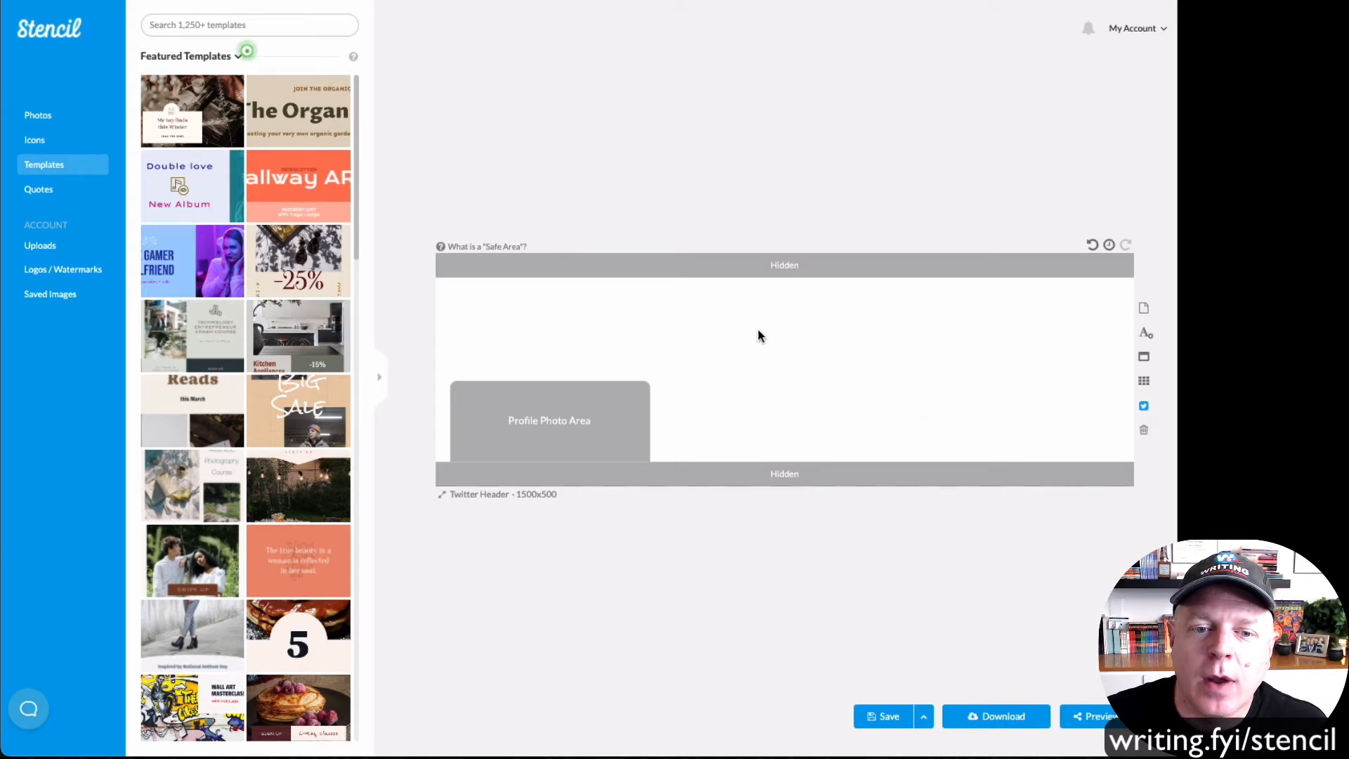
Browse the saved images and the uploads, and add the uploaded photo of the smiling couple to the Twitter header.
click(46, 296)
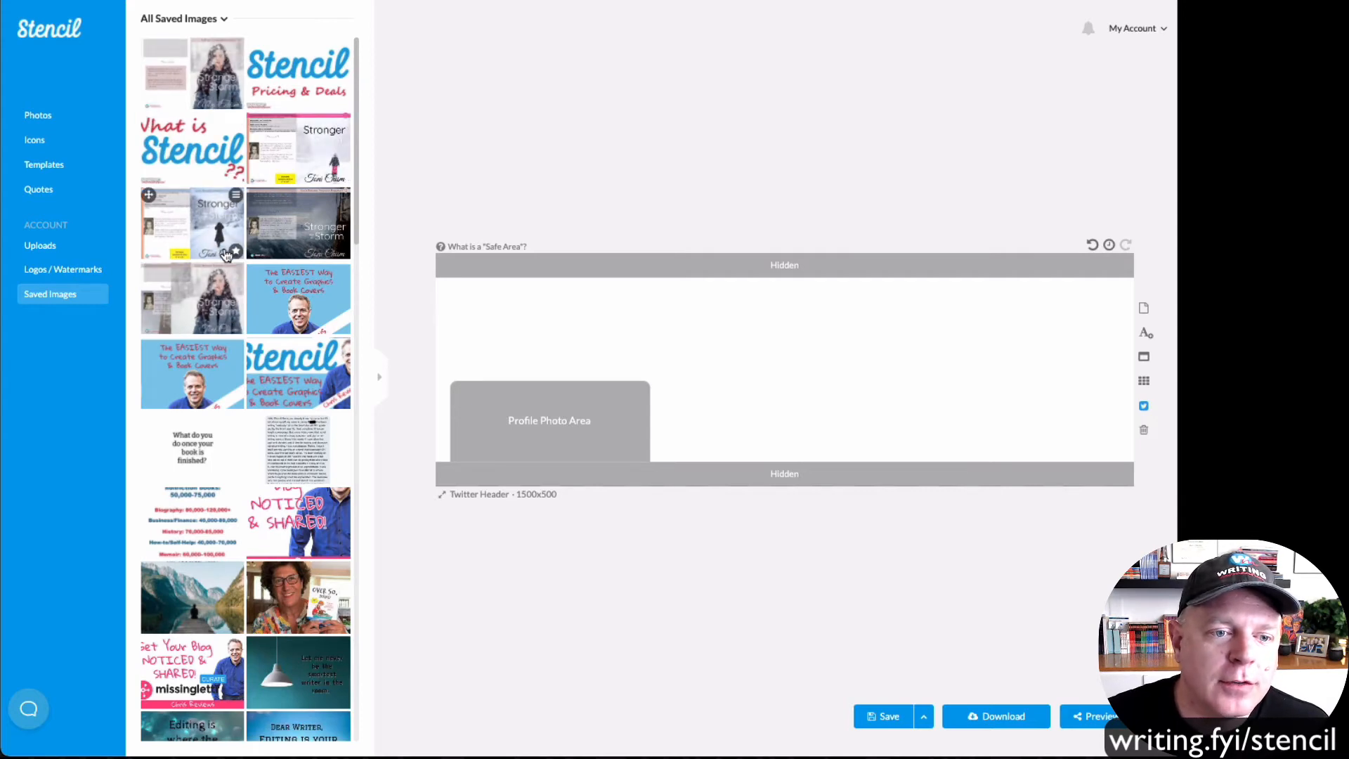
scroll(270, 318, down, 2)
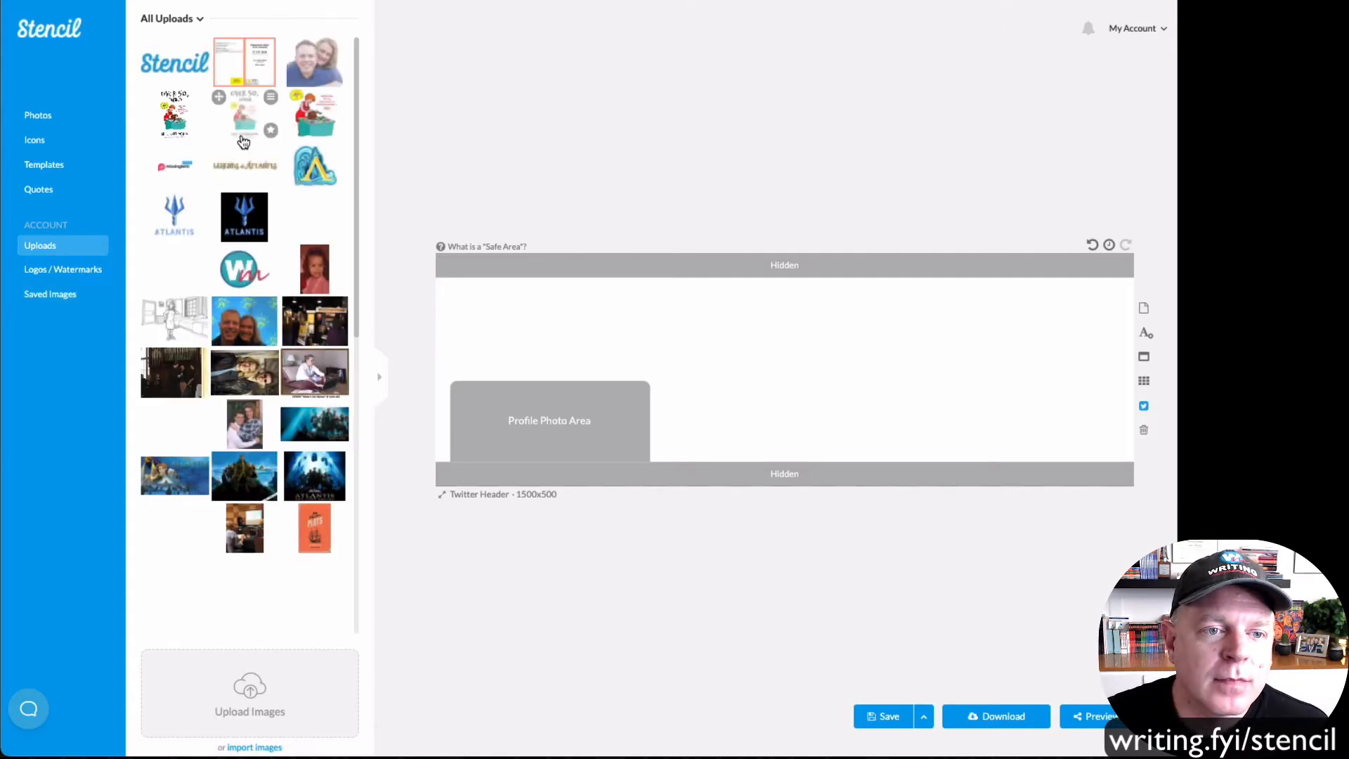
mouse_move(320, 66)
drag(319, 65, 1029, 431)
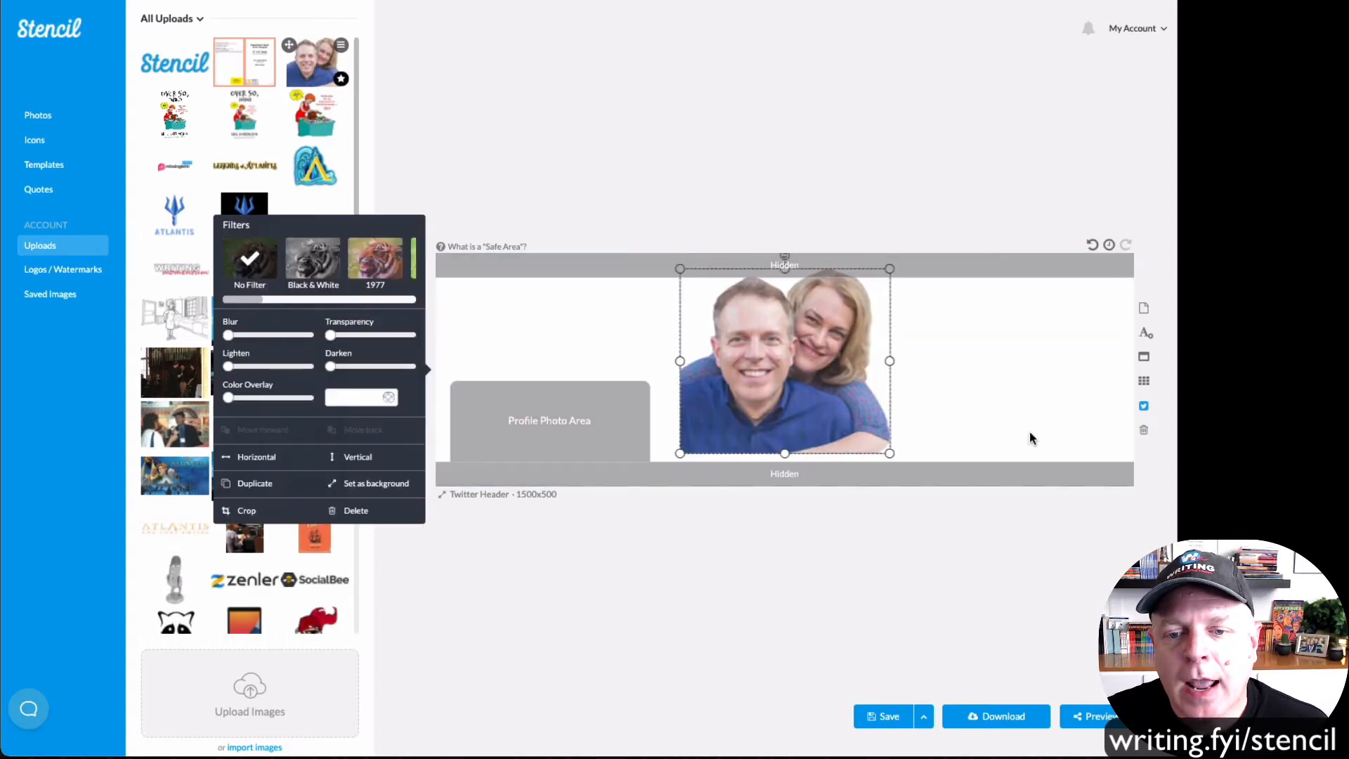
Move the couple's photo to the right end of the Twitter header, flip it horizontally, and enlarge it to fill the visible height.
drag(789, 371, 1018, 390)
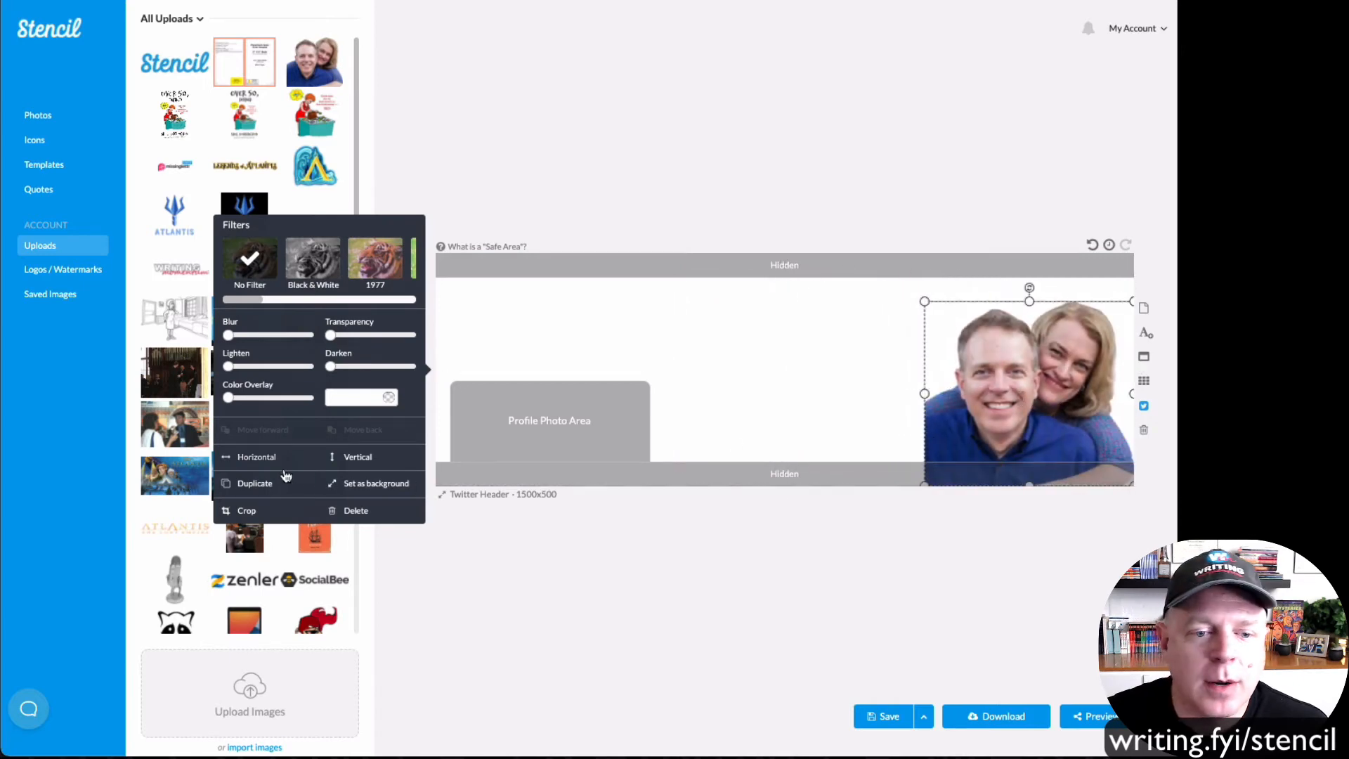
click(257, 457)
click(928, 200)
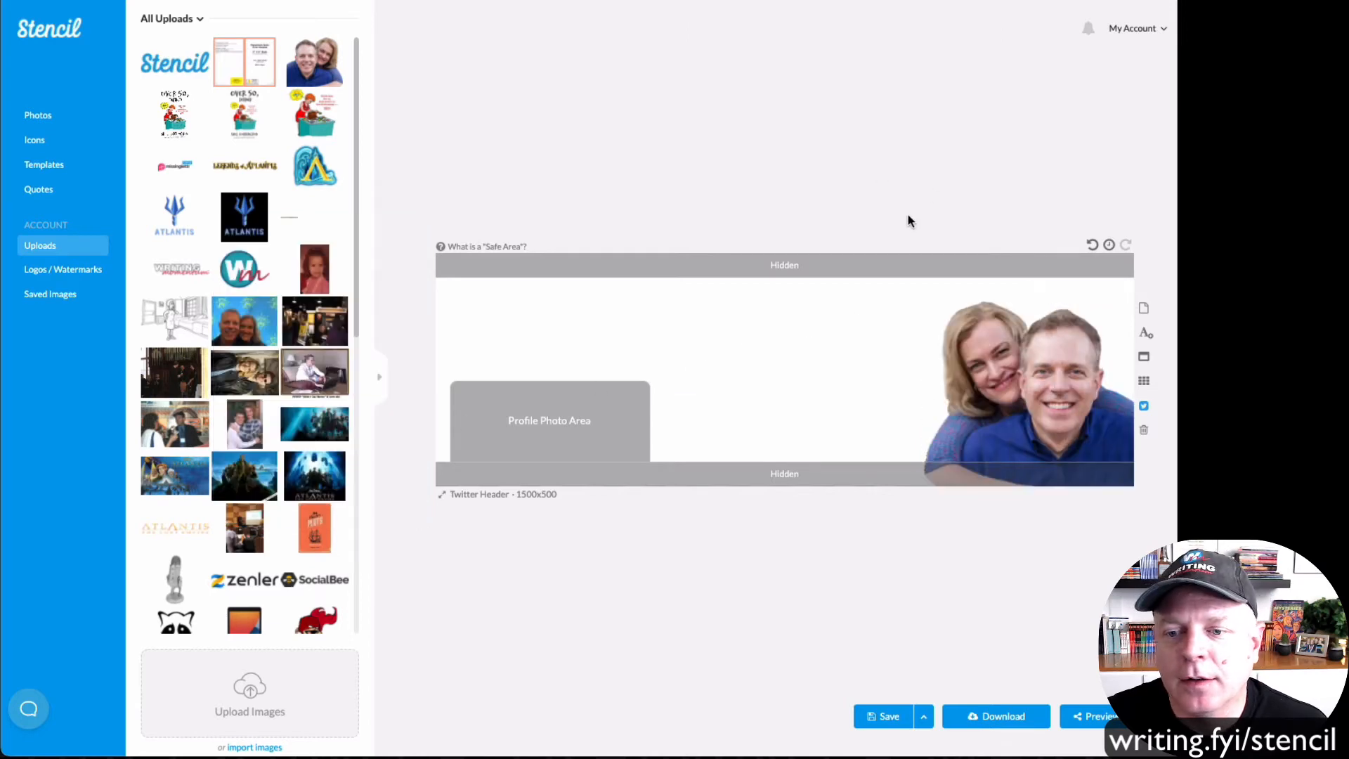
click(995, 379)
drag(919, 302, 887, 284)
click(771, 196)
Turn on the Writing Momentum logo, move it above the profile photo area, and enlarge it to span the space beside the couple.
mouse_move(264, 246)
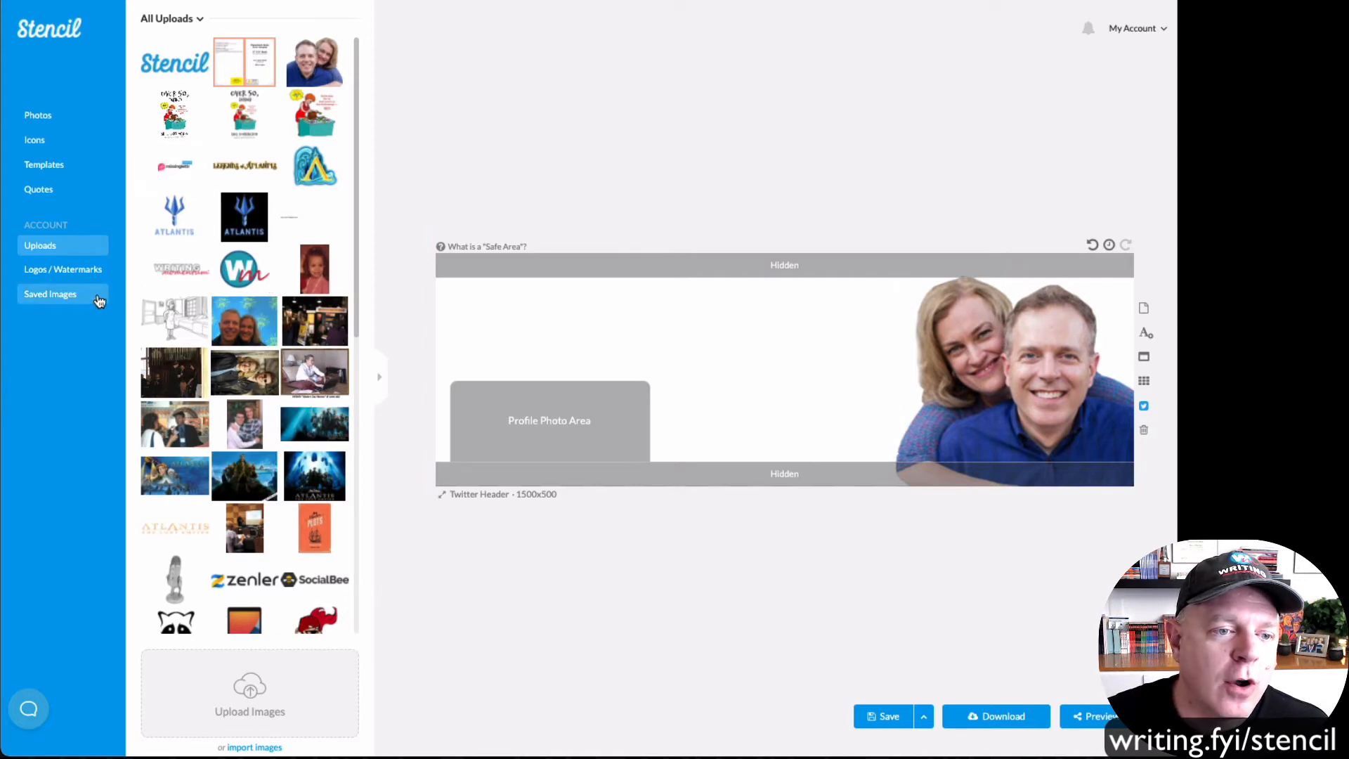
click(69, 276)
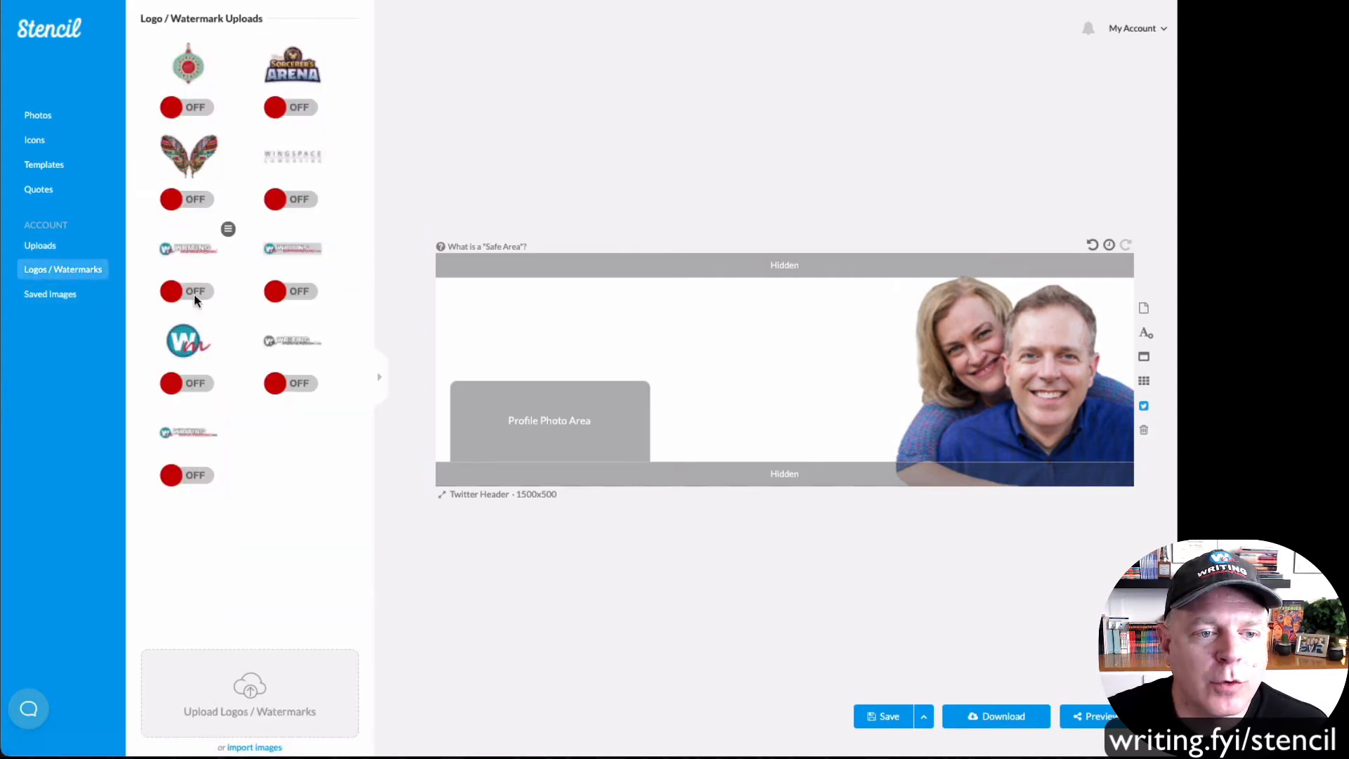
click(181, 295)
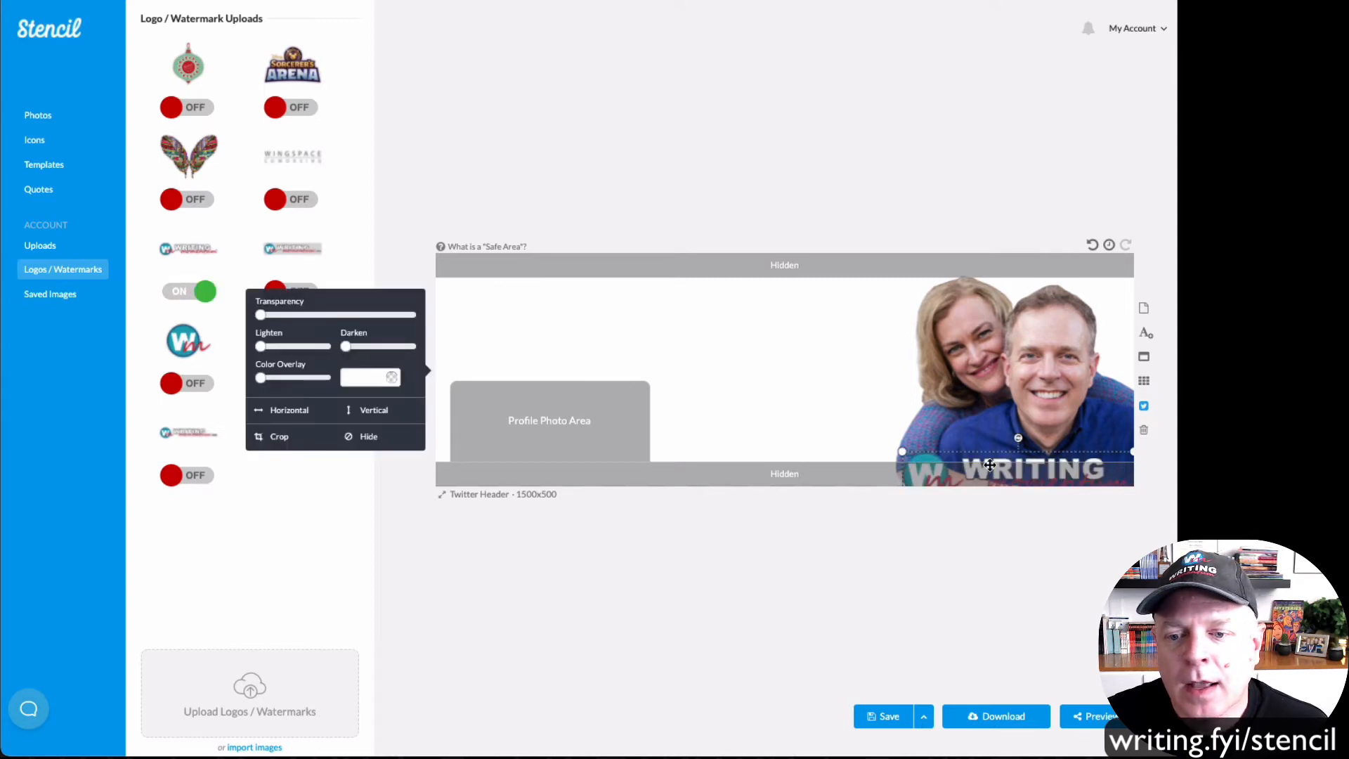
drag(993, 461, 588, 310)
drag(736, 350, 851, 386)
click(775, 209)
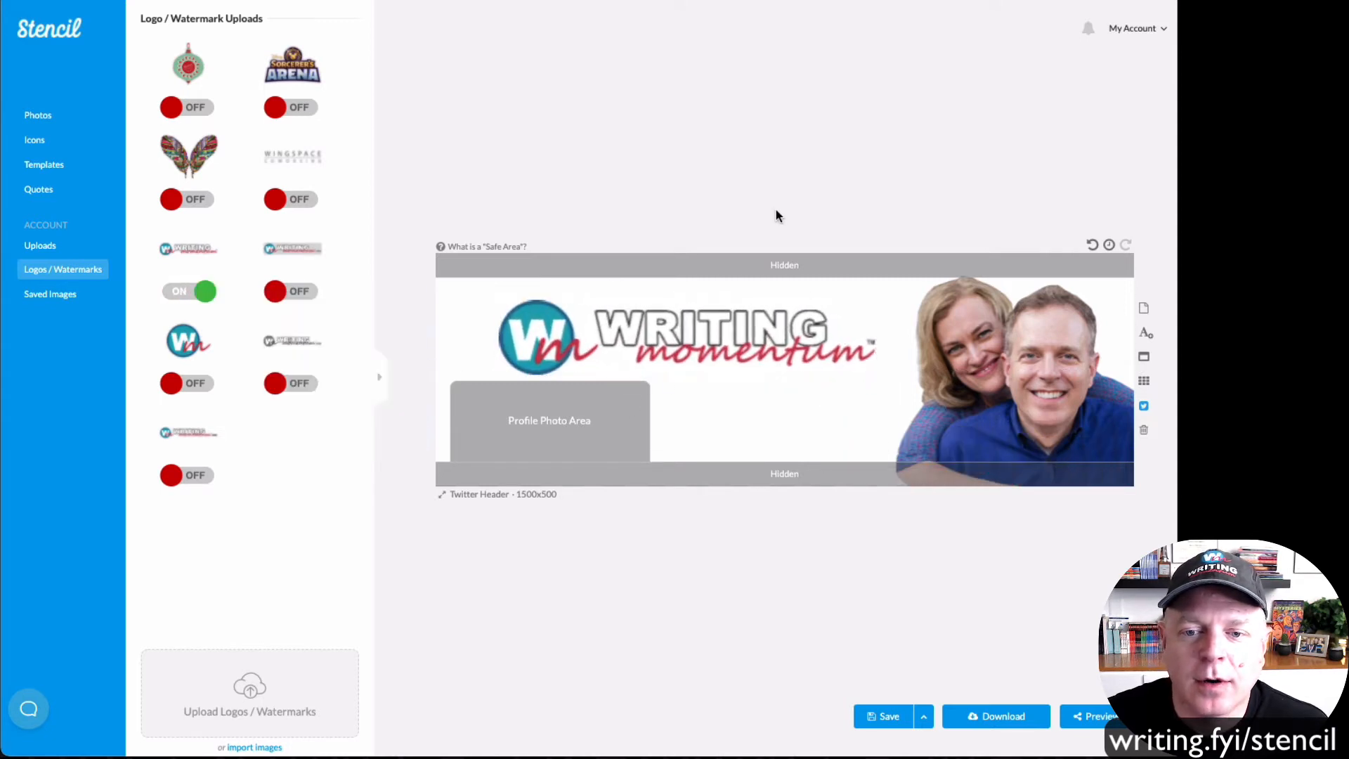
Add a text box beneath the logo reading "Put yourself on the fast track to success.".
click(1146, 332)
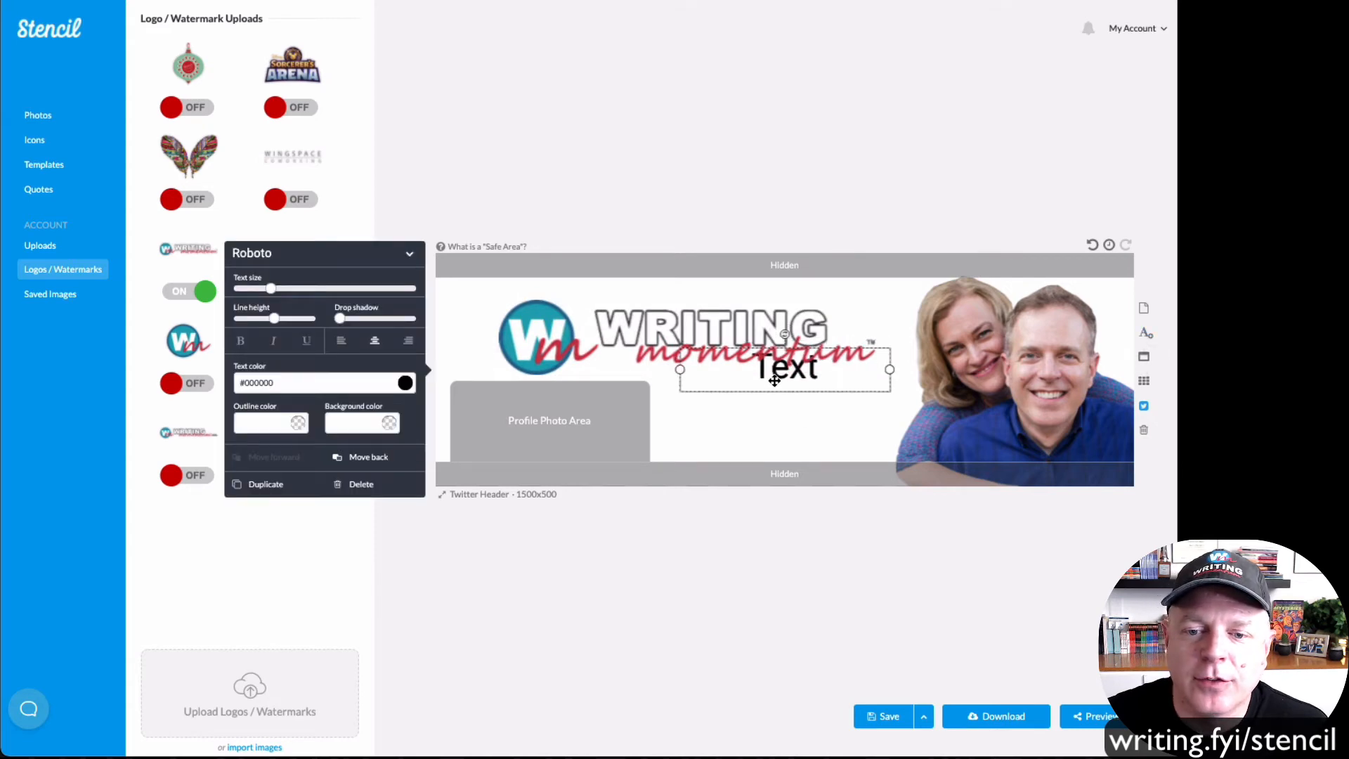
drag(778, 369, 785, 408)
click(785, 379)
click(785, 407)
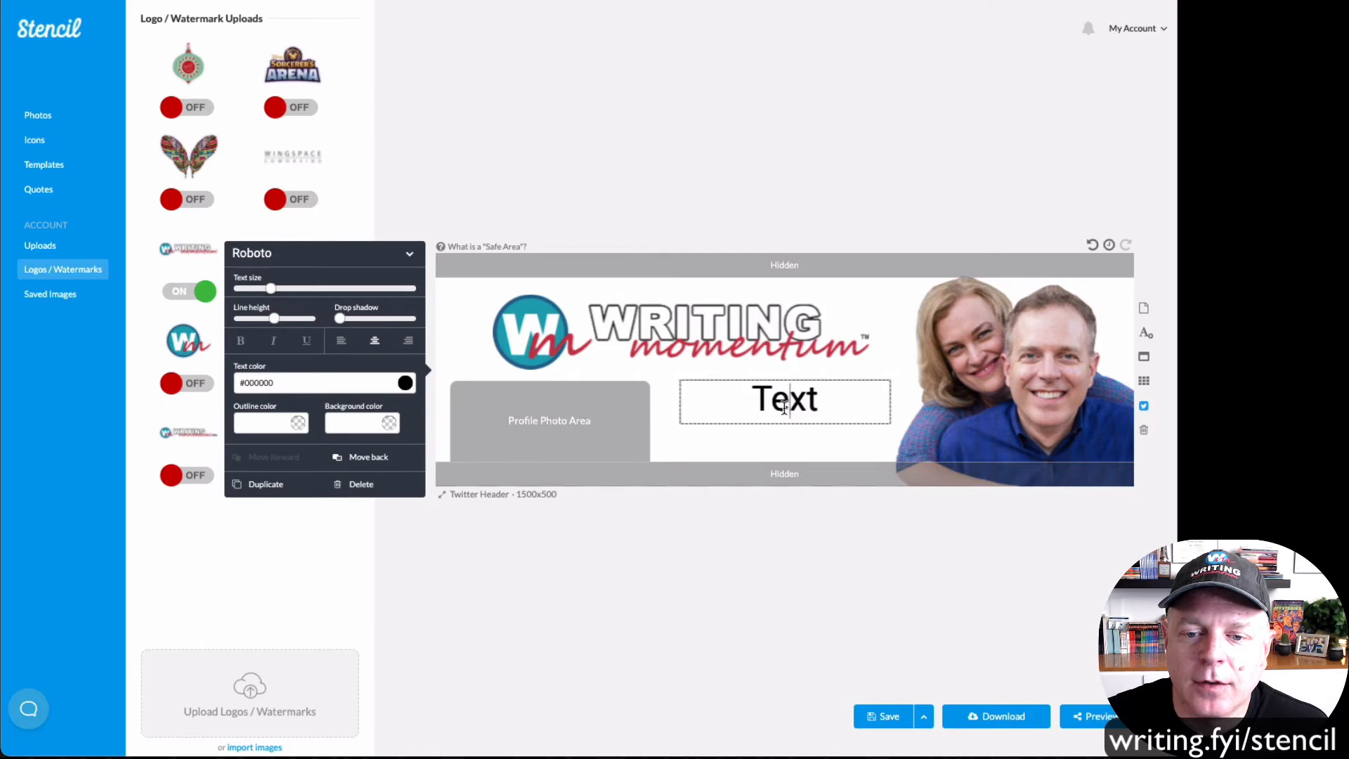
double_click(785, 407)
text(Pu)
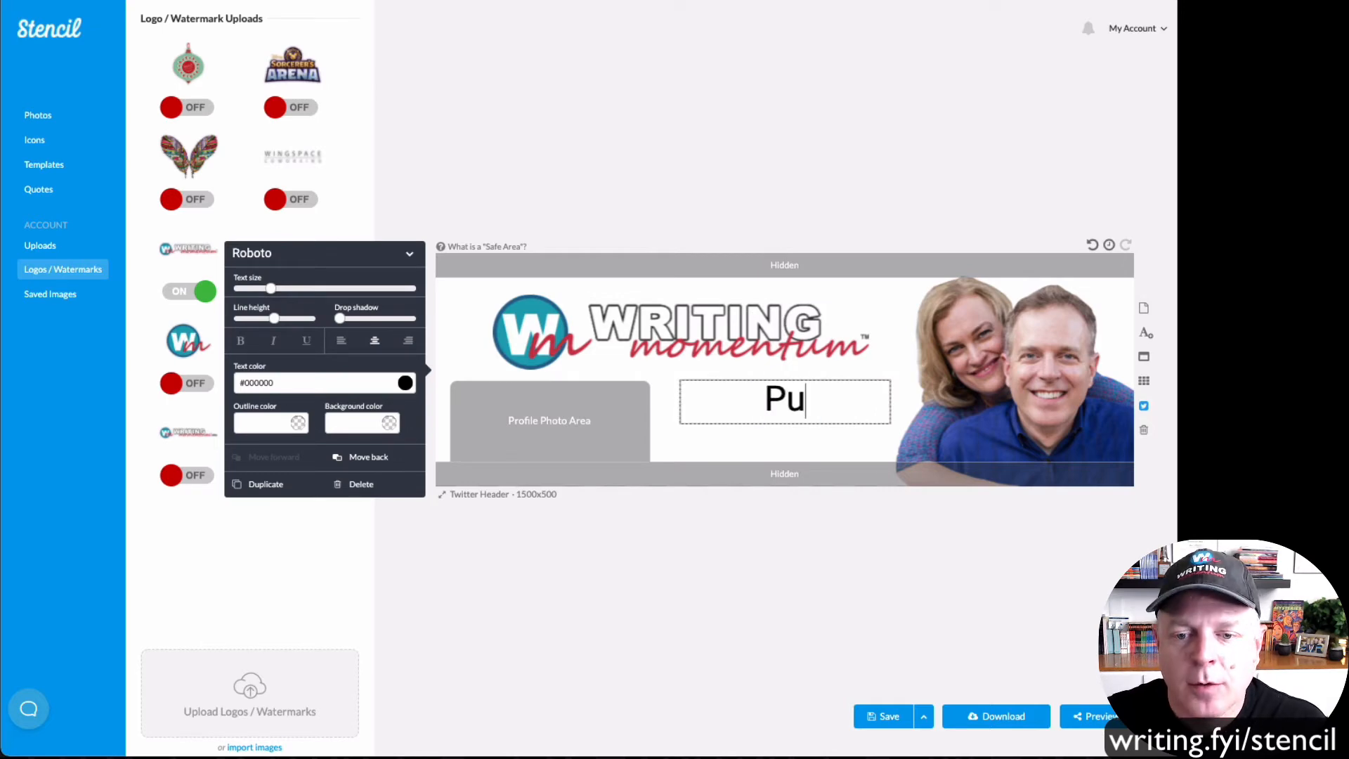
text(t yourself on the)
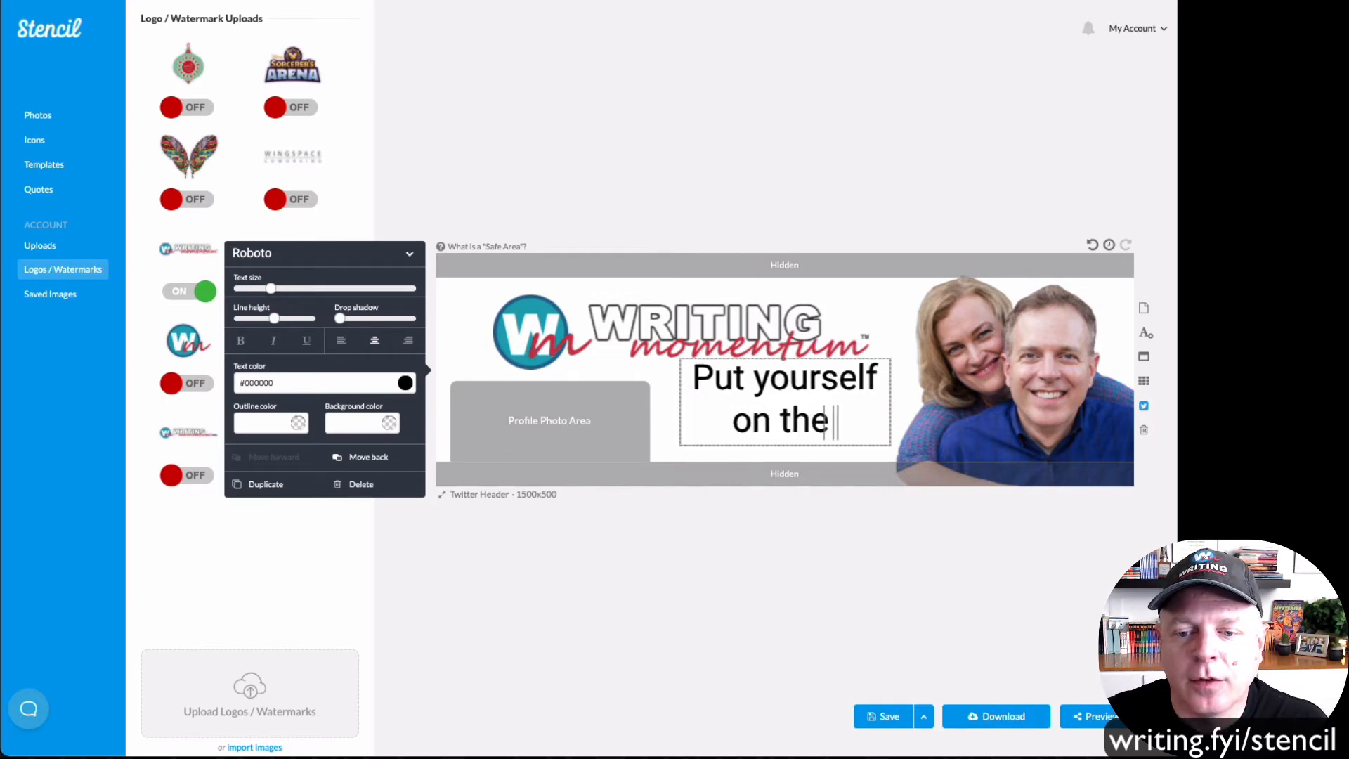
text( fast track to success.)
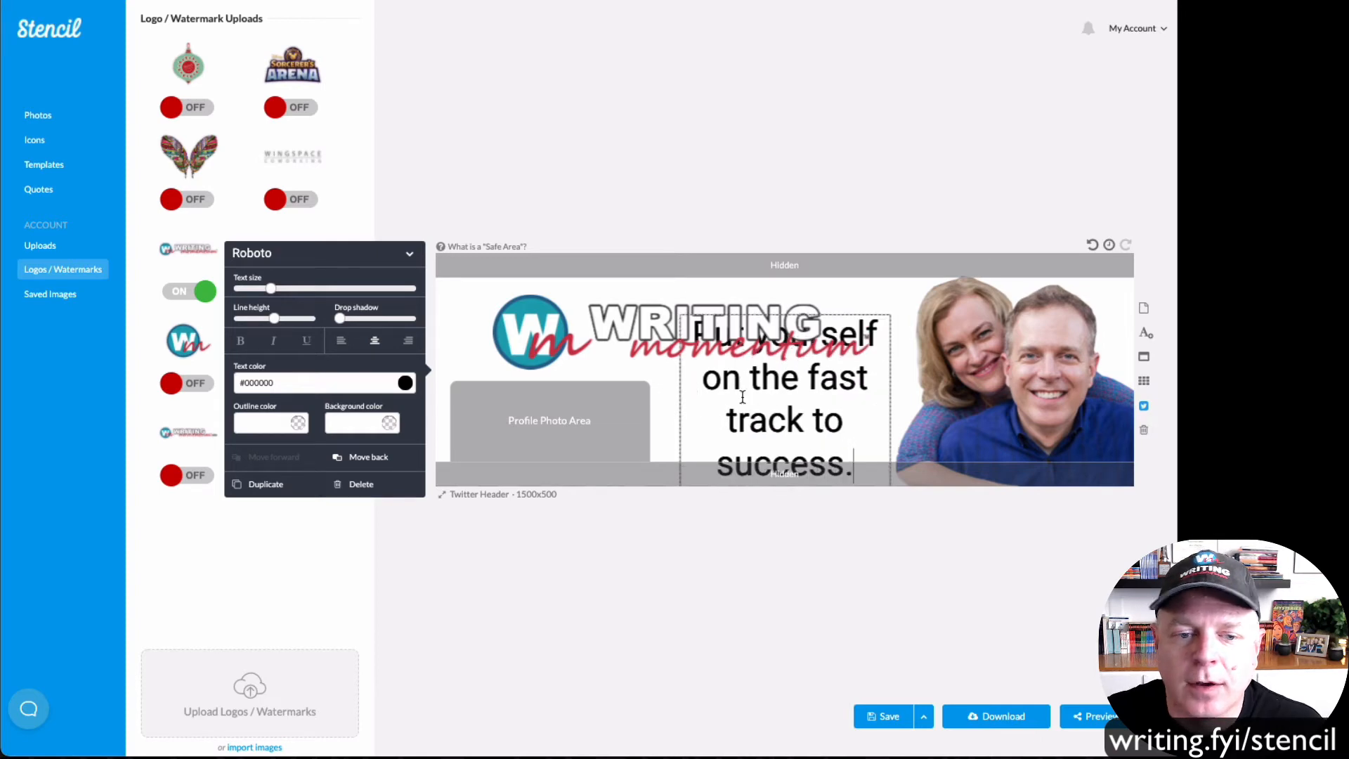
Reduce the tagline's text size so it wraps to three lines, and move it down clear of the logo.
drag(271, 289, 261, 292)
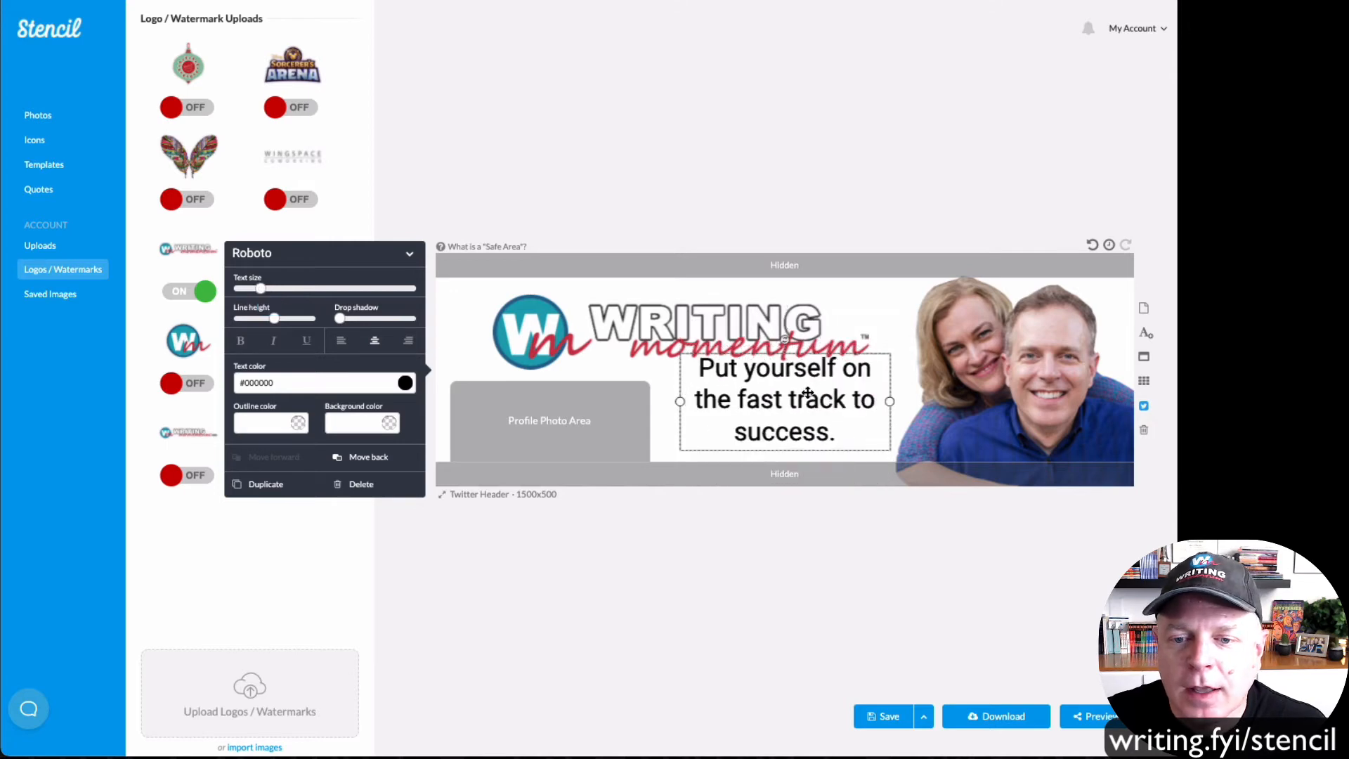
drag(808, 392, 808, 407)
click(894, 211)
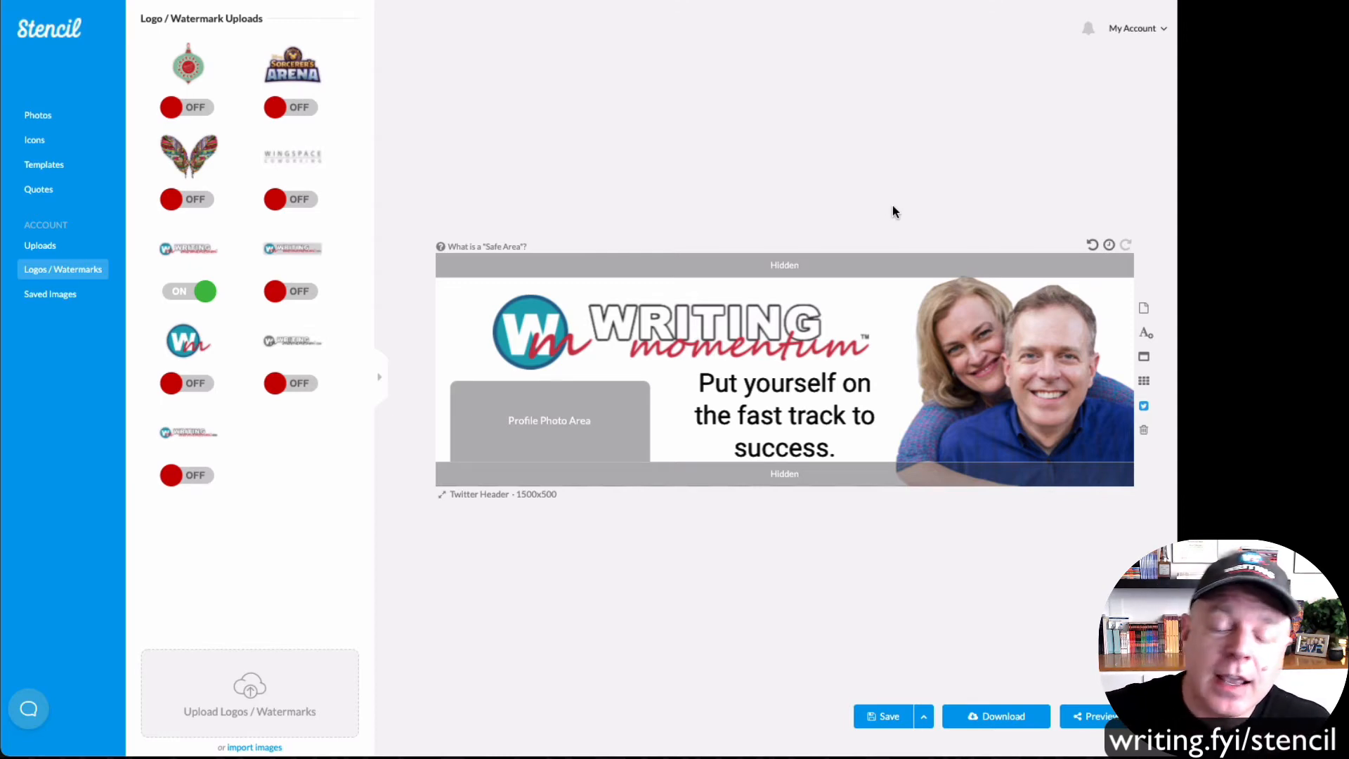
Filter the preset sizes for "facebook" and resize the header to Facebook Cover (820x360).
click(479, 495)
double_click(324, 301)
text(facebook)
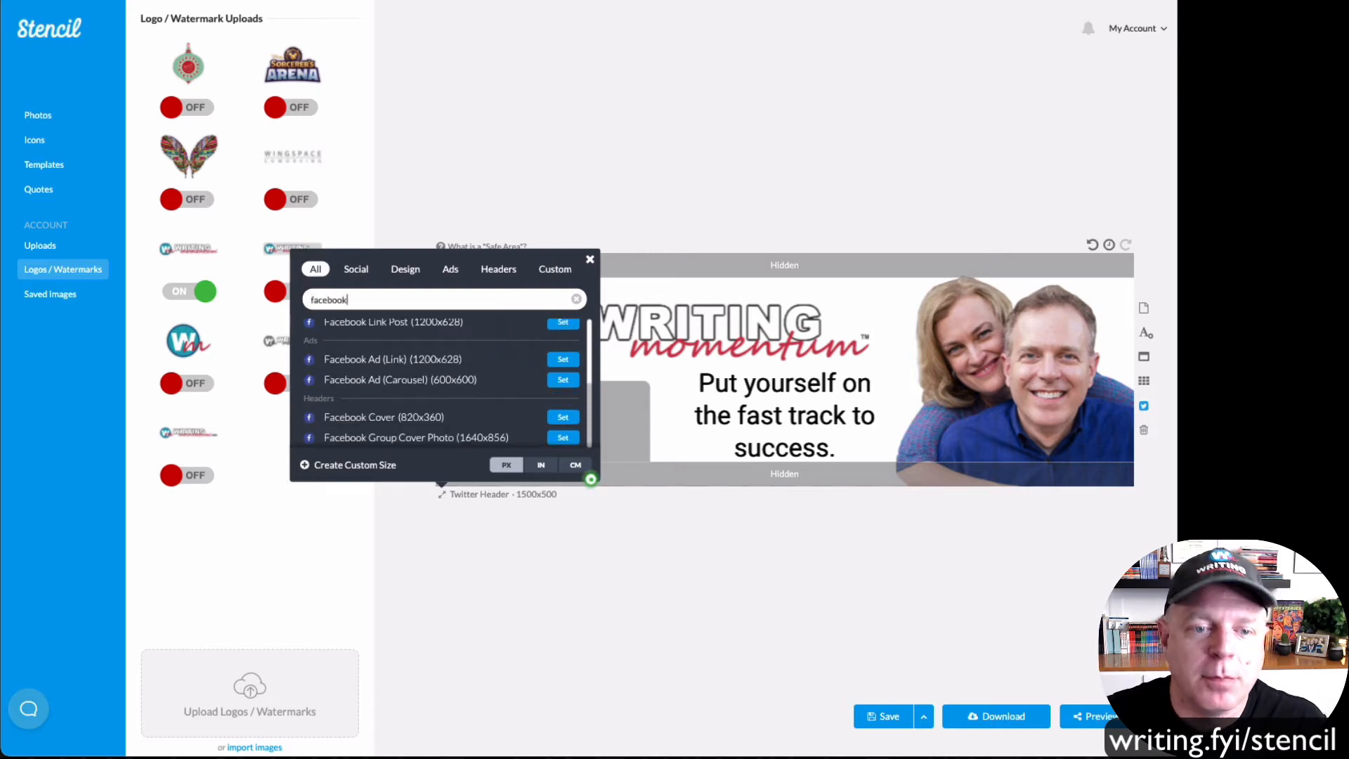
click(401, 418)
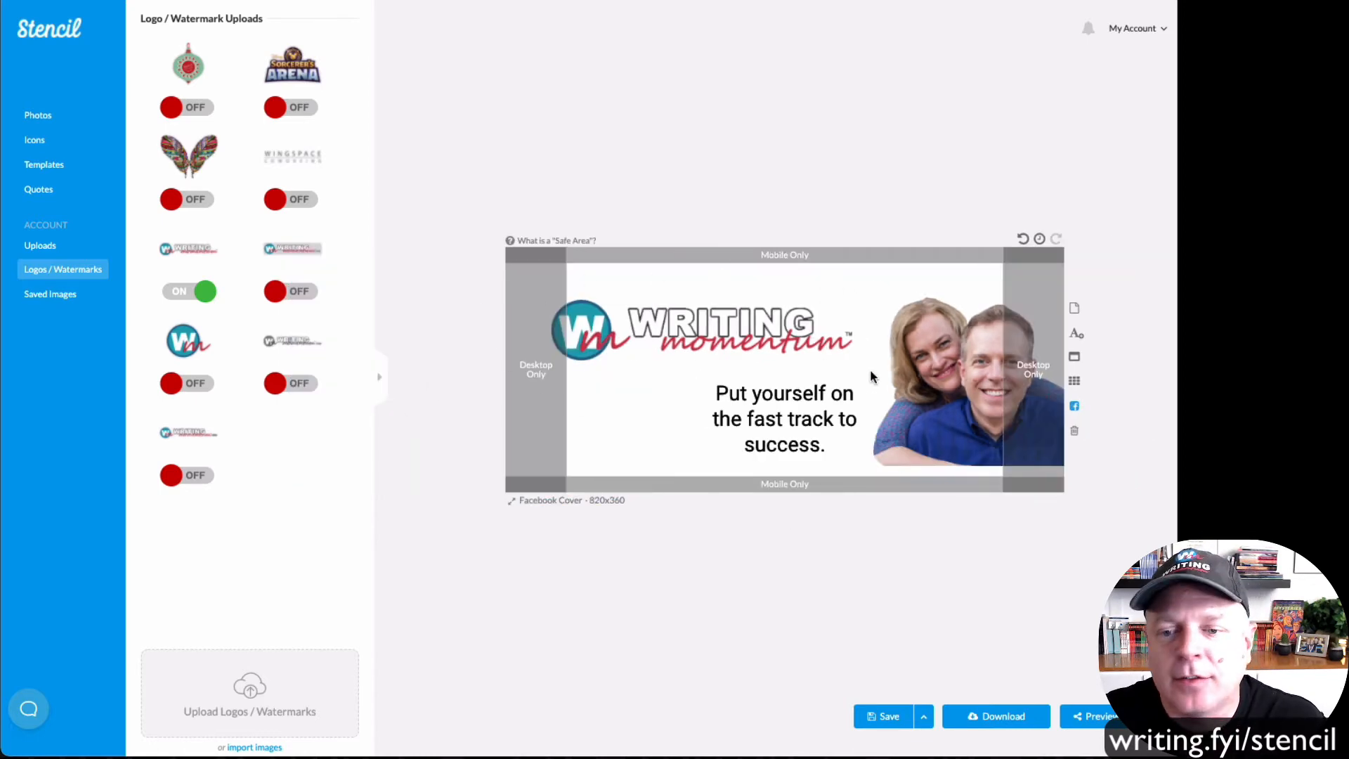
Move the couple's photo inside the right edge of the cover's safe area and enlarge it.
drag(976, 373, 907, 402)
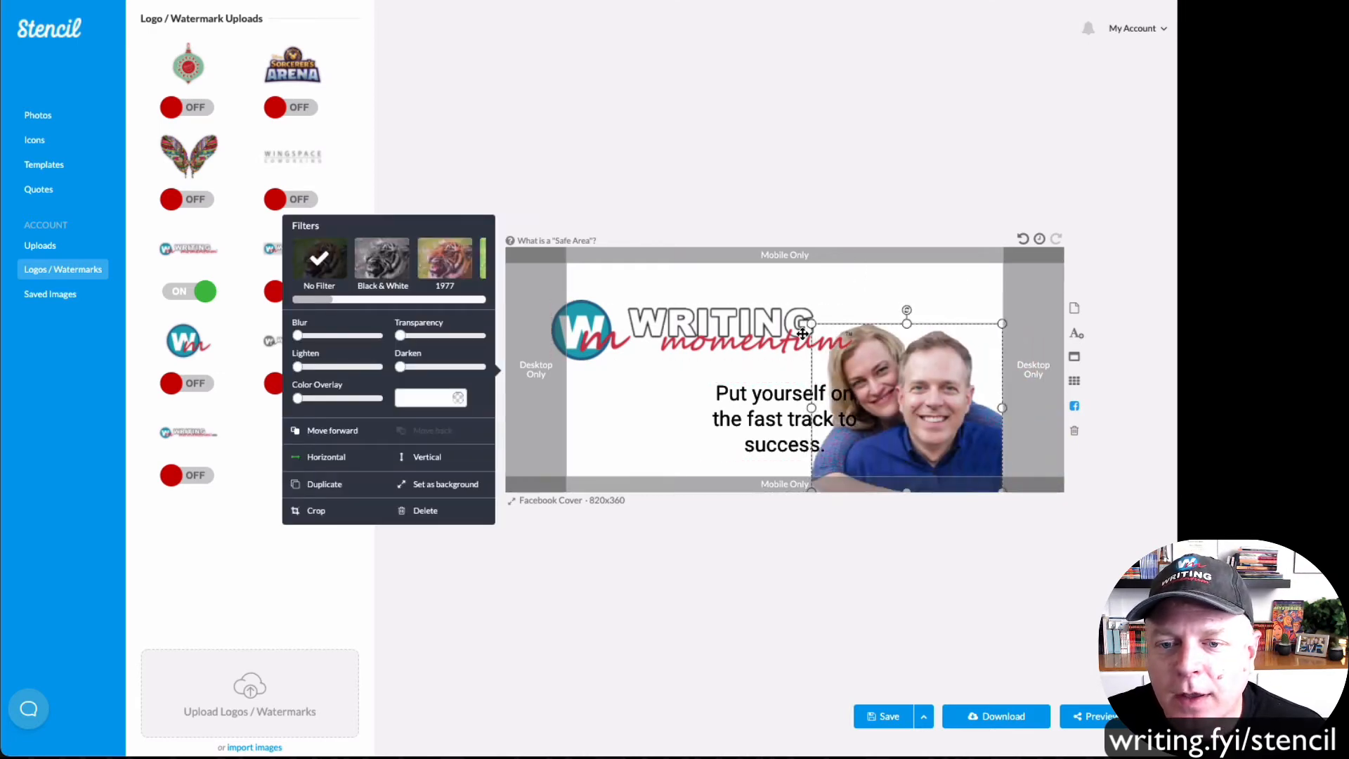
drag(811, 324, 773, 290)
Shrink the Writing Momentum logo to fit in the safe area beside the couple, and centre the tagline below it.
drag(693, 336, 715, 312)
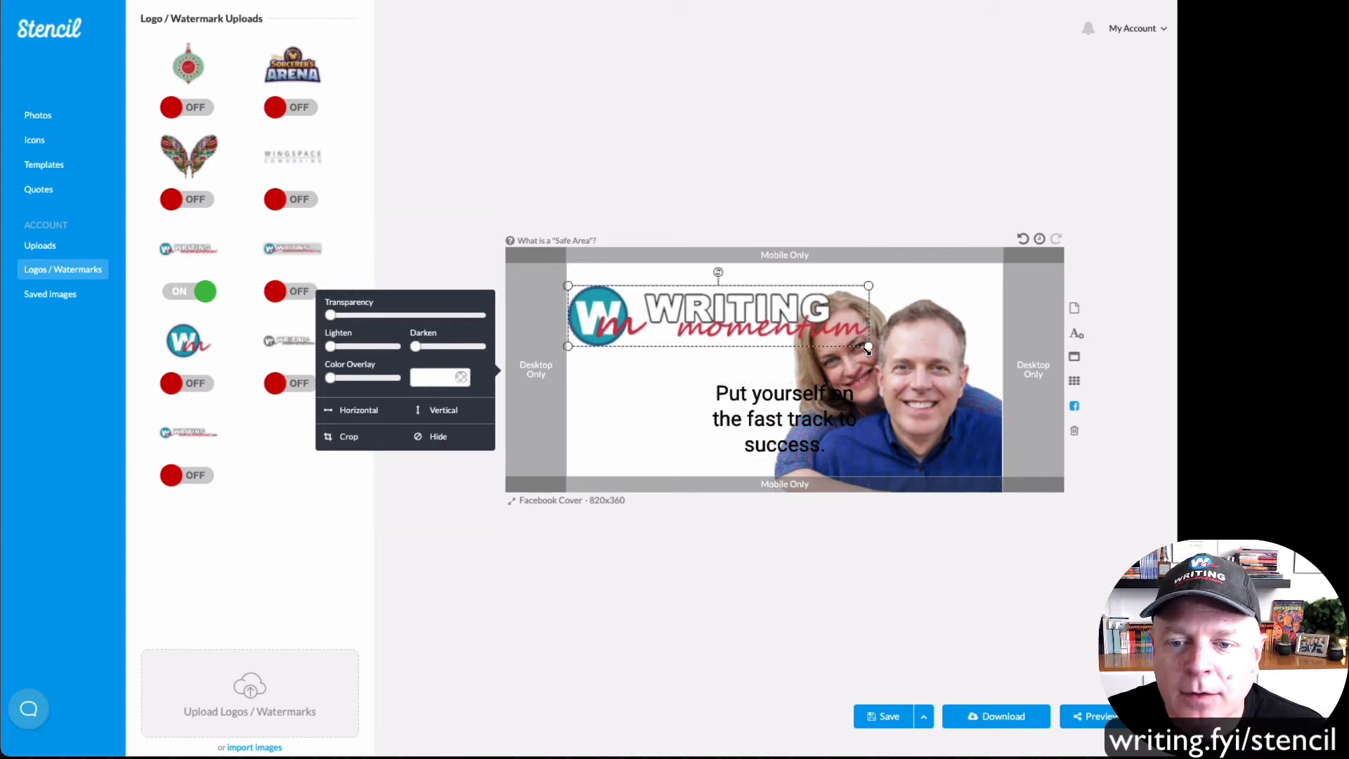
drag(853, 343, 795, 331)
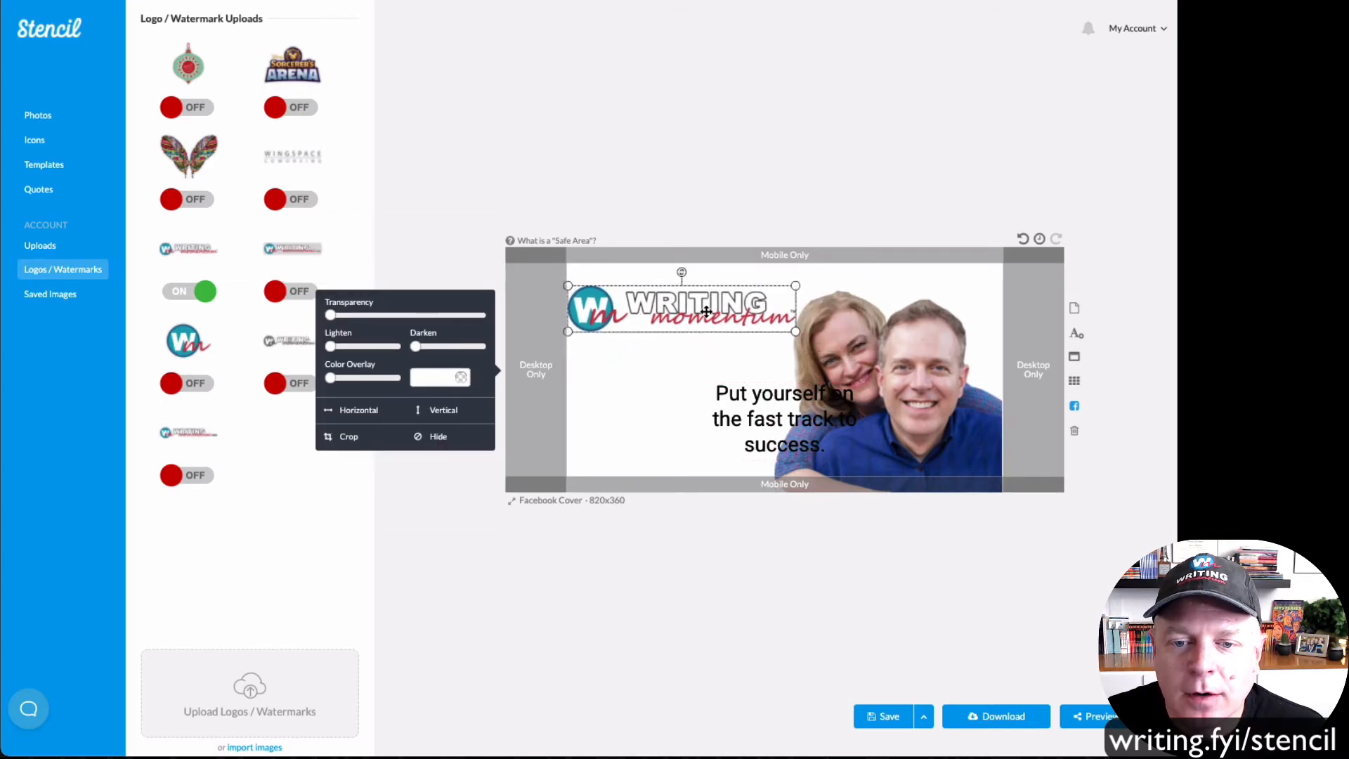
drag(706, 311, 706, 329)
drag(800, 417, 690, 418)
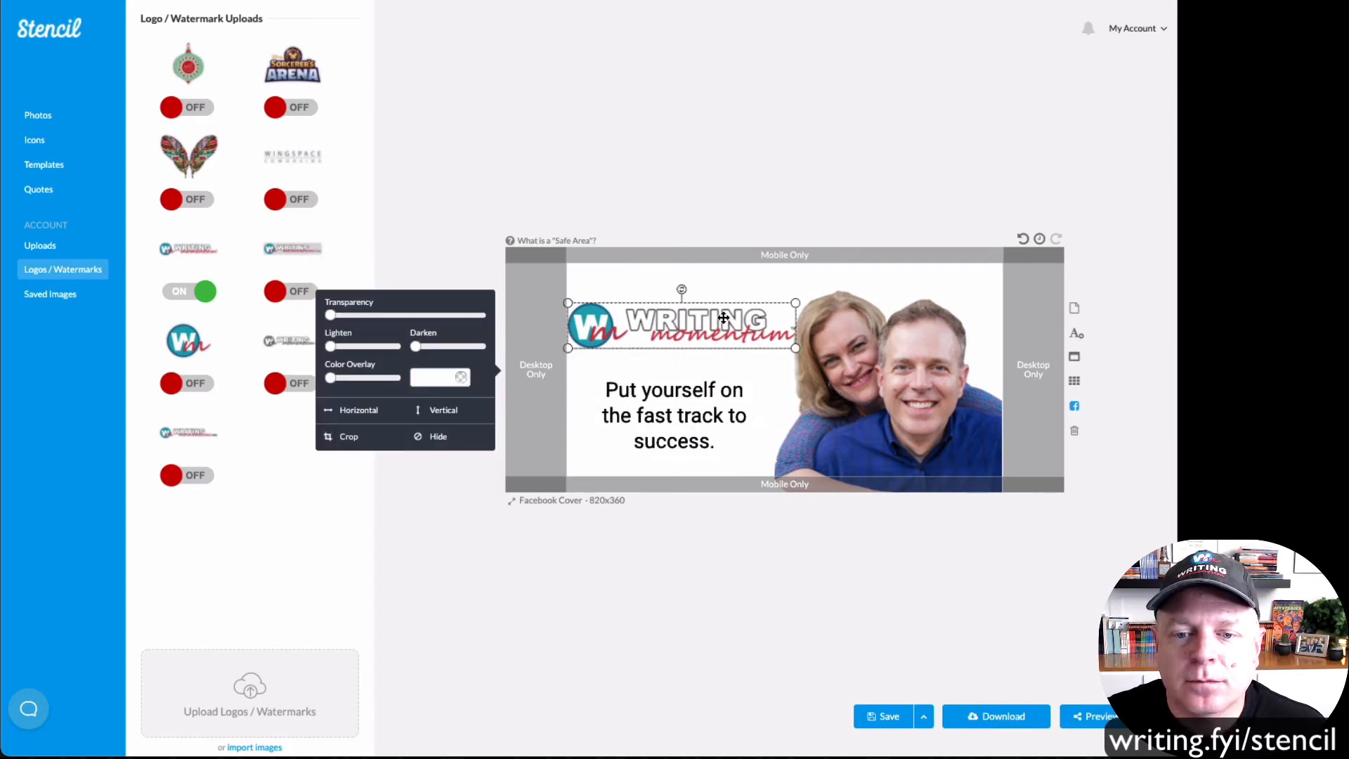
click(854, 202)
Open the saved "Stronger than the Storm" book cover and inspect its background photo, series line and title text.
click(43, 300)
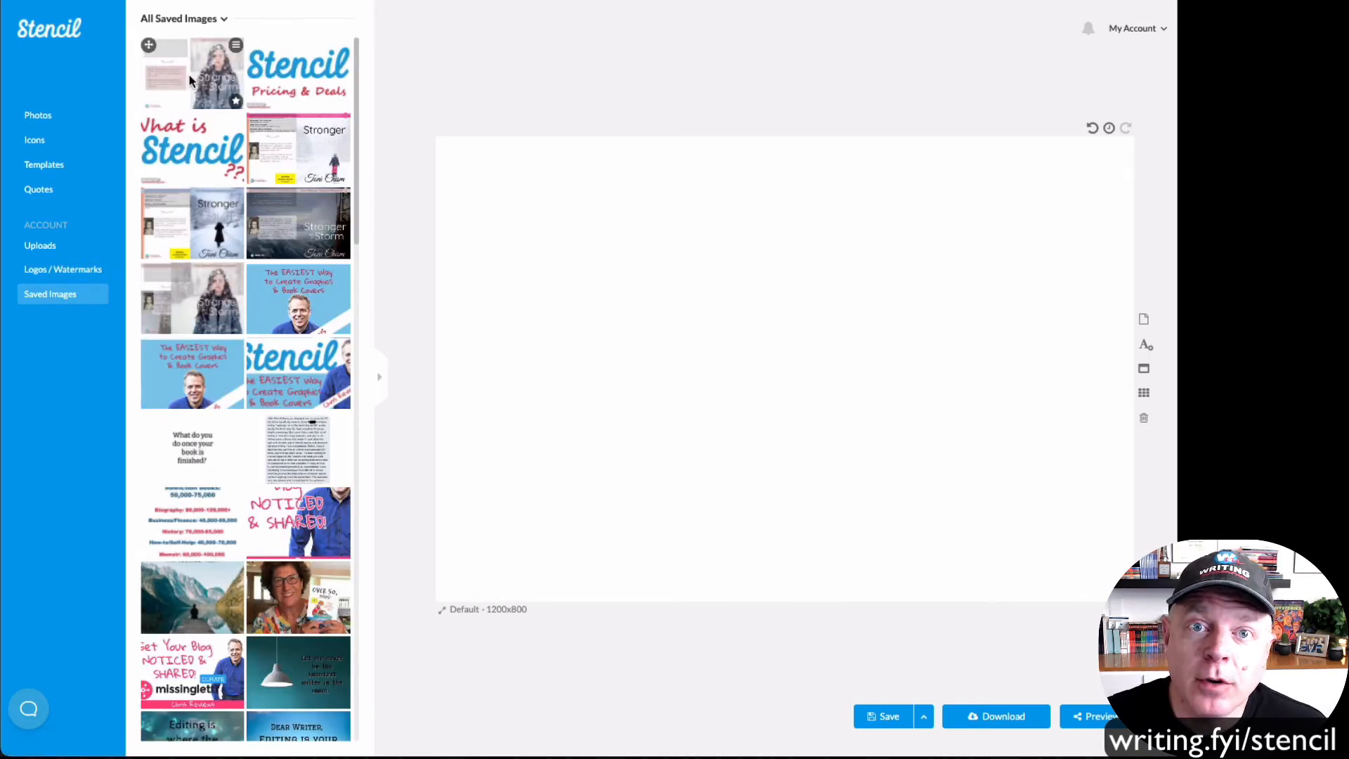
click(188, 74)
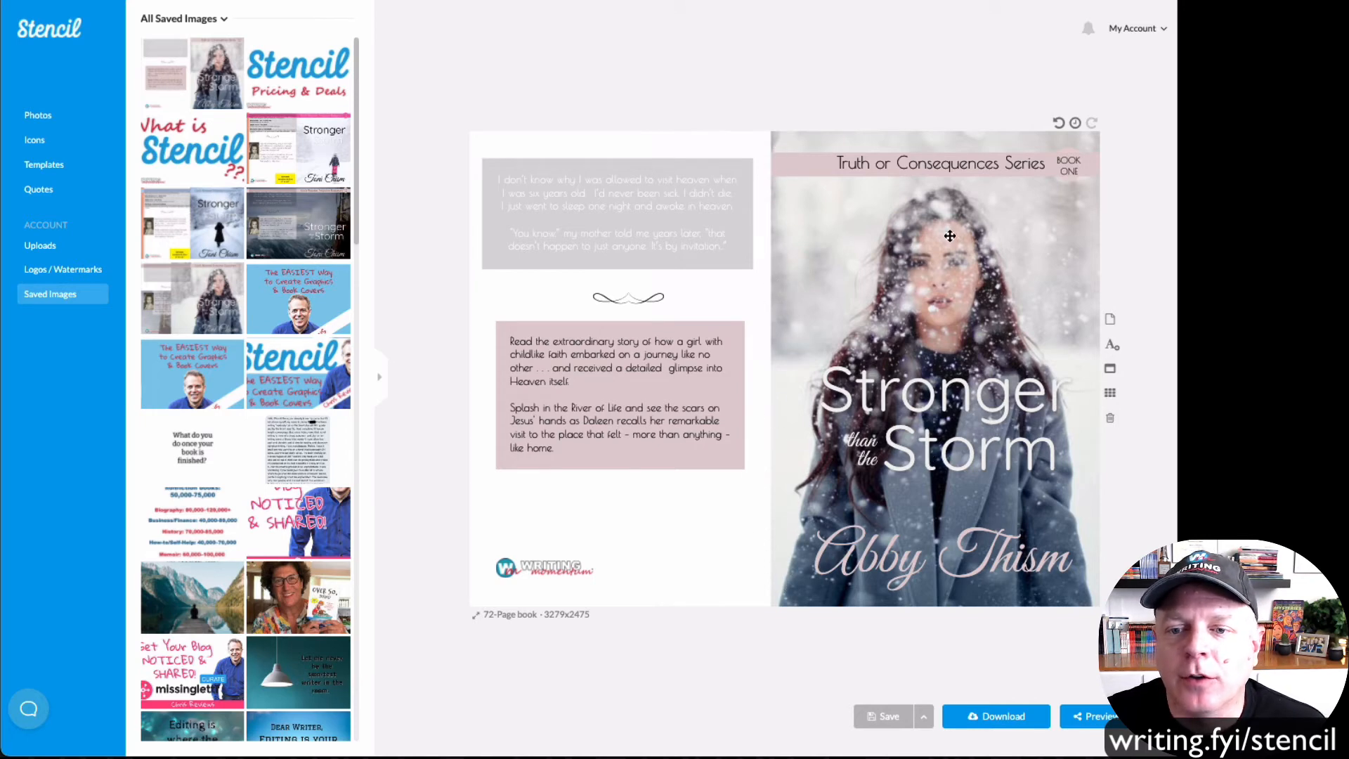
click(877, 247)
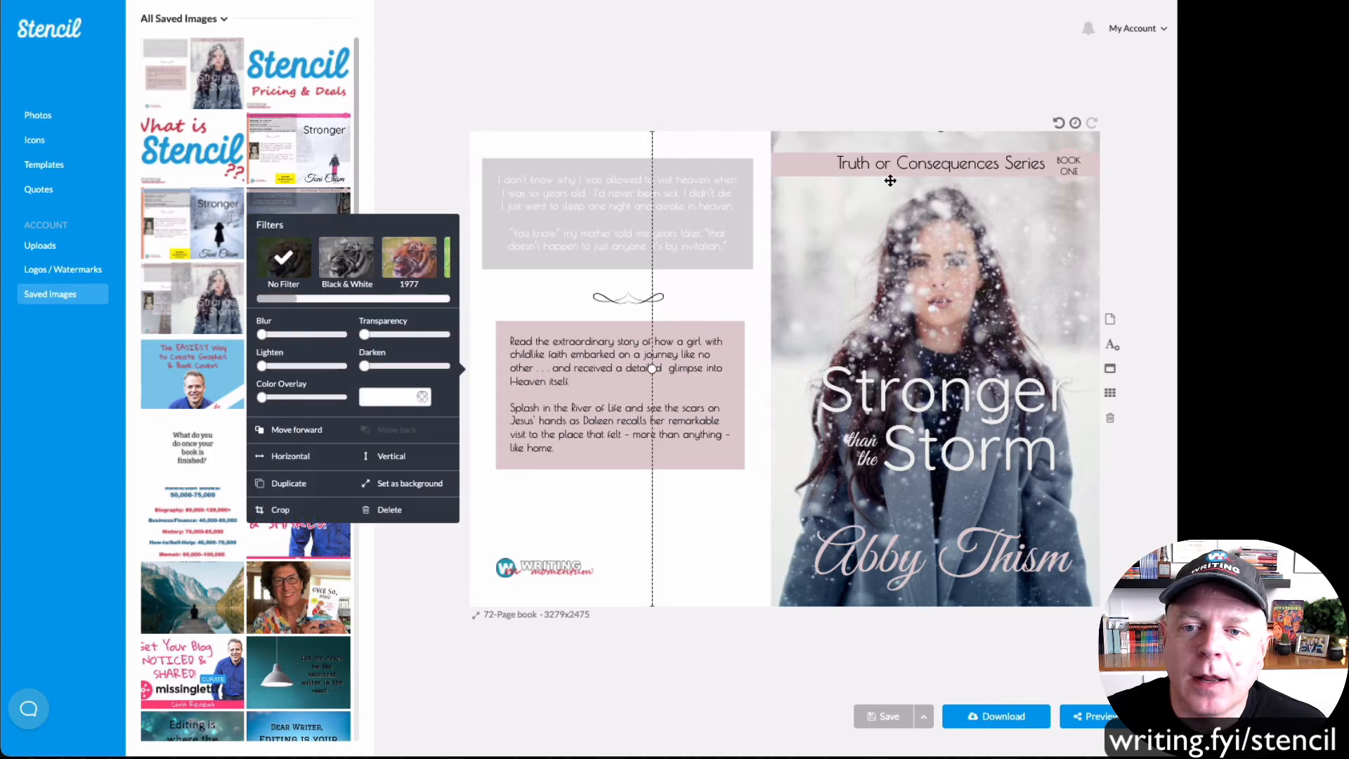
click(873, 169)
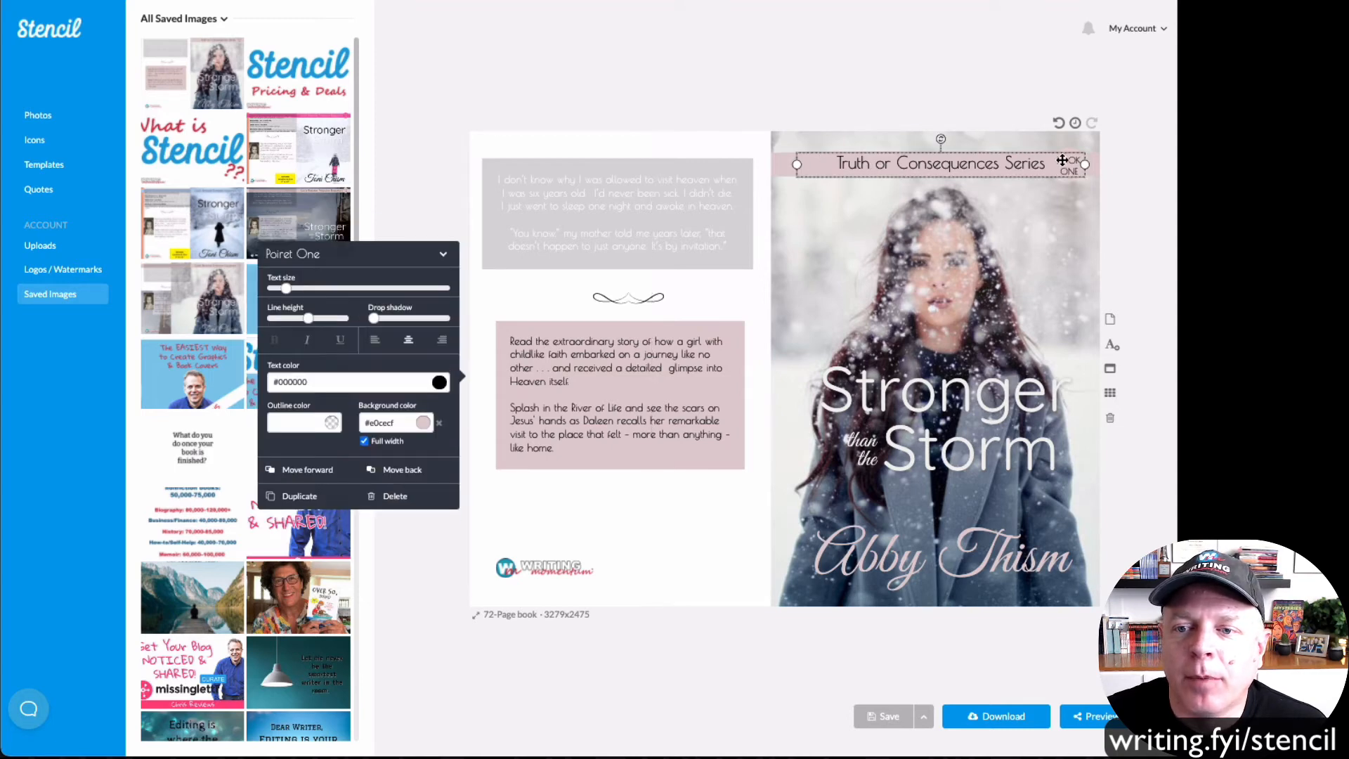
click(950, 409)
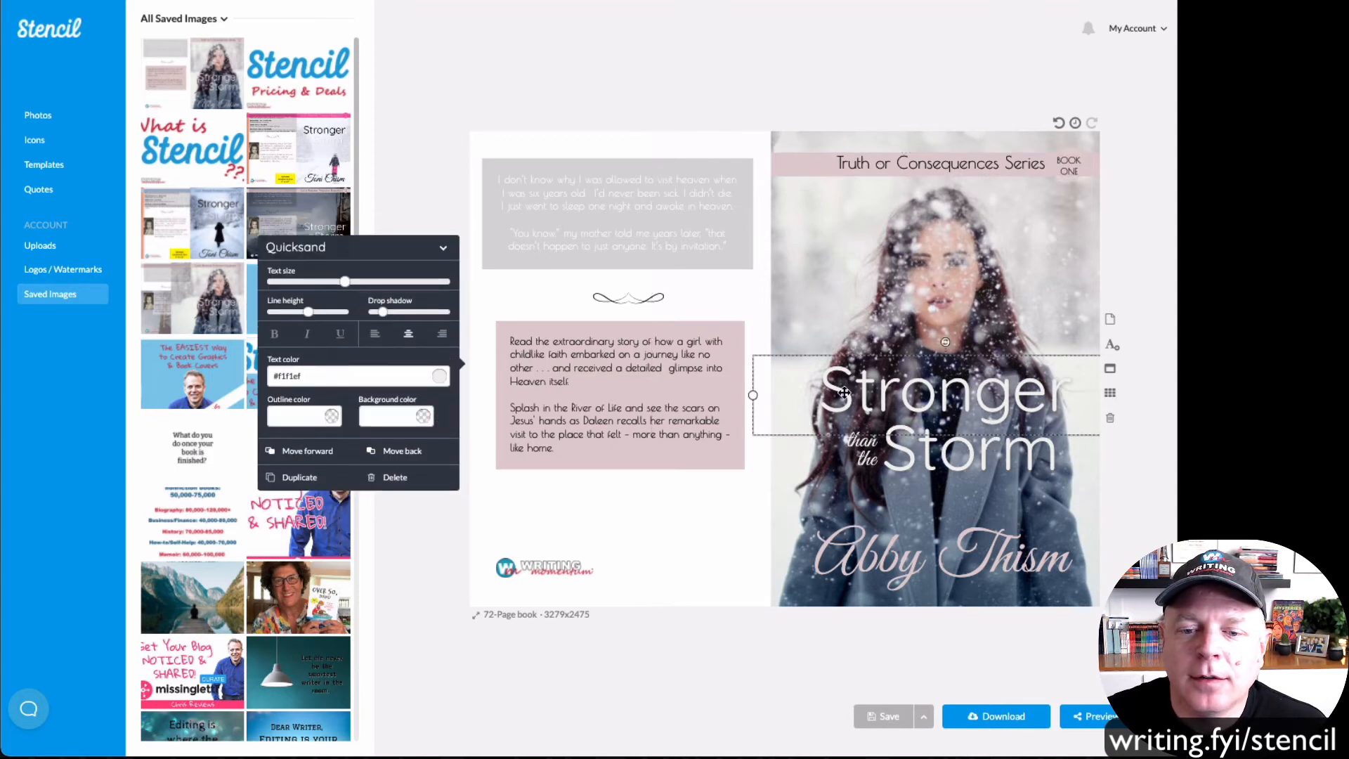
click(796, 647)
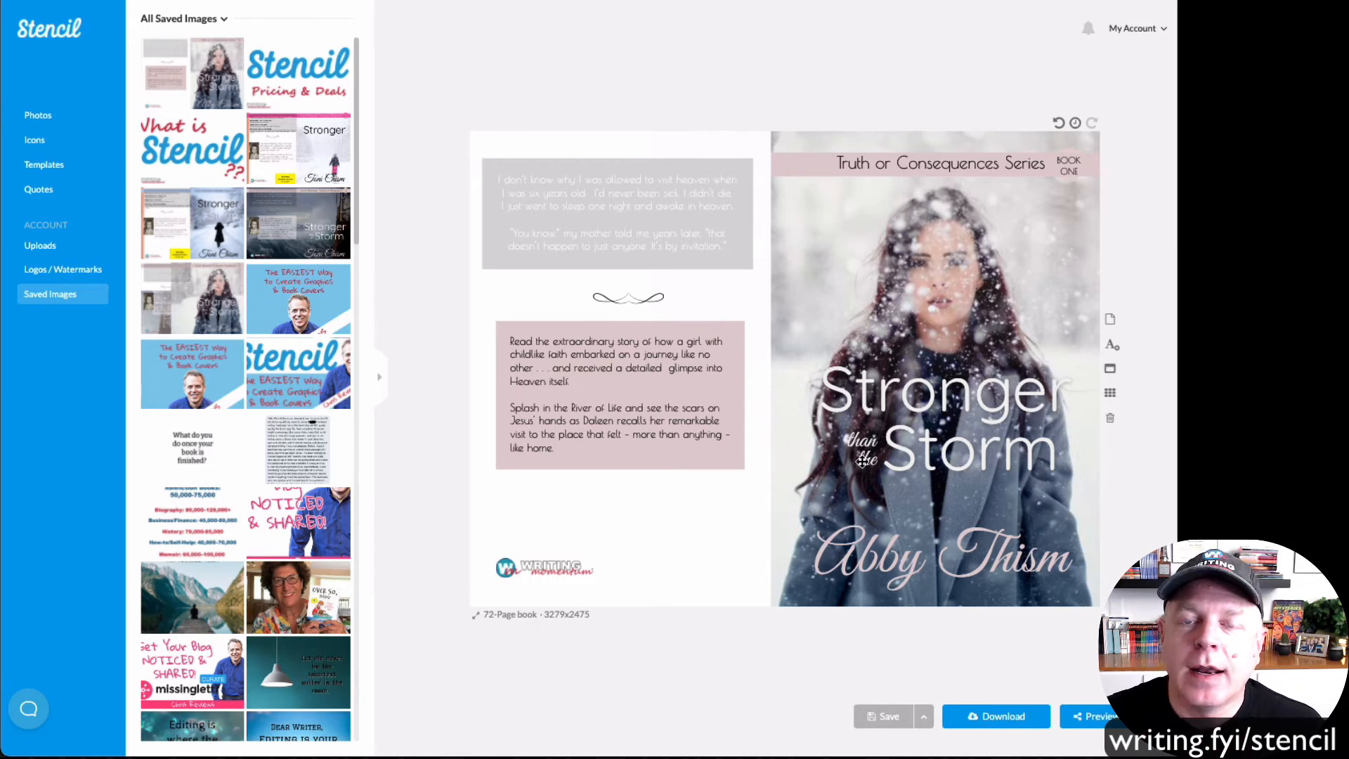
Browse further down through the saved images.
scroll(207, 577, down, 7)
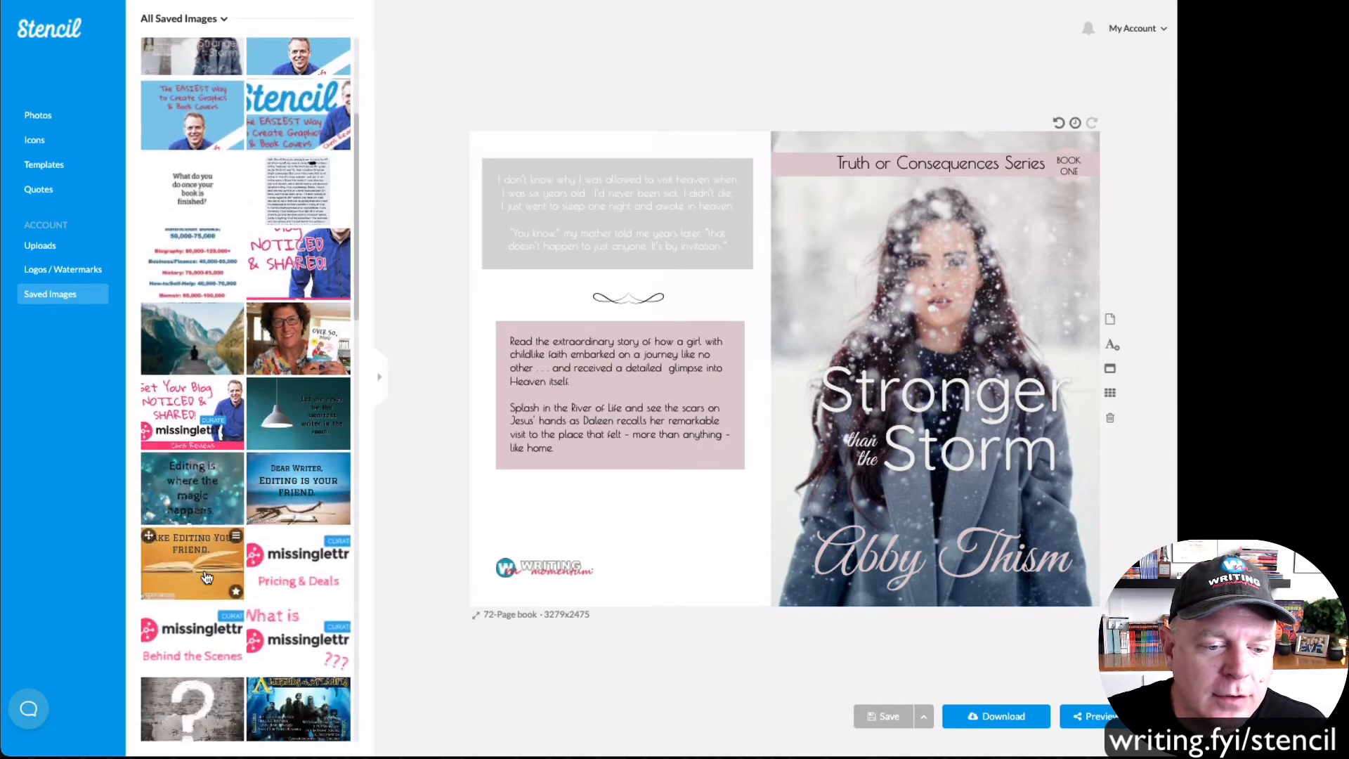
scroll(206, 574, down, 4)
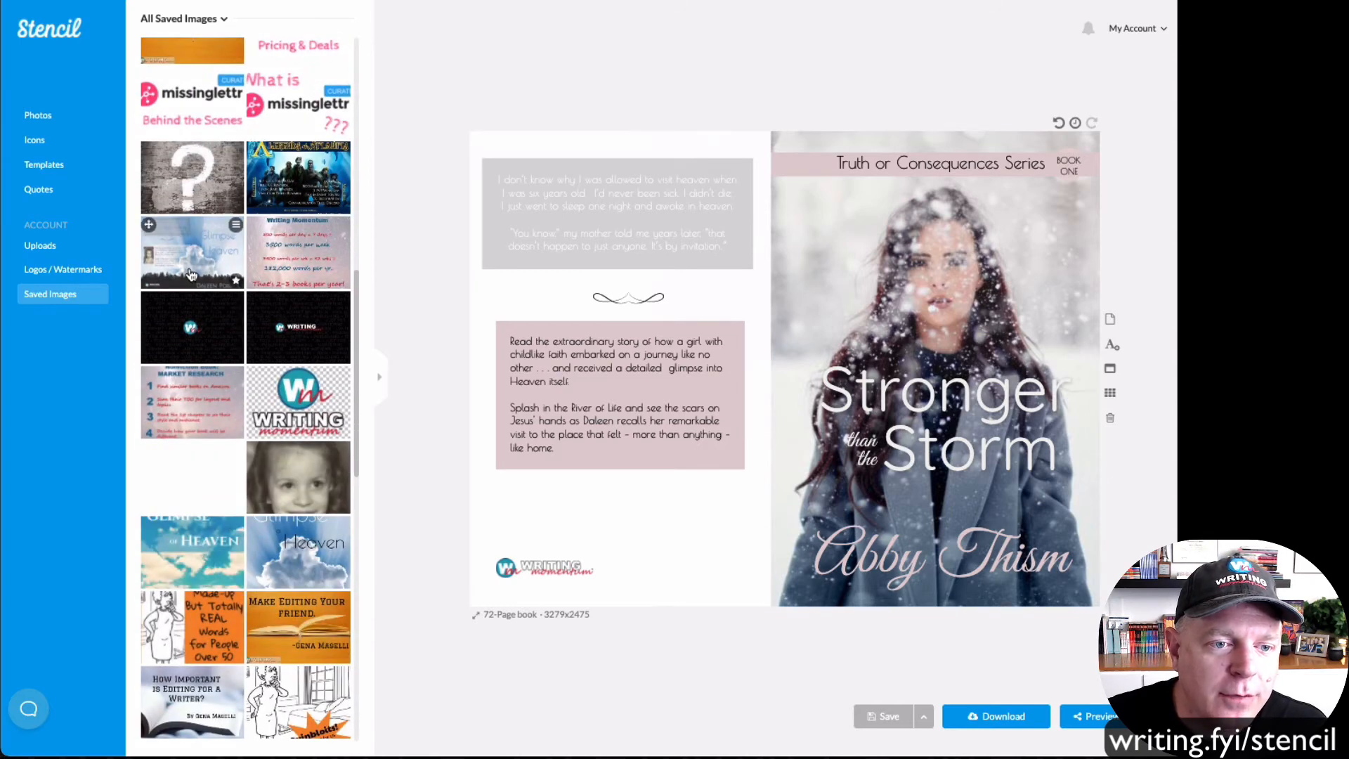
drag(639, 252, 637, 250)
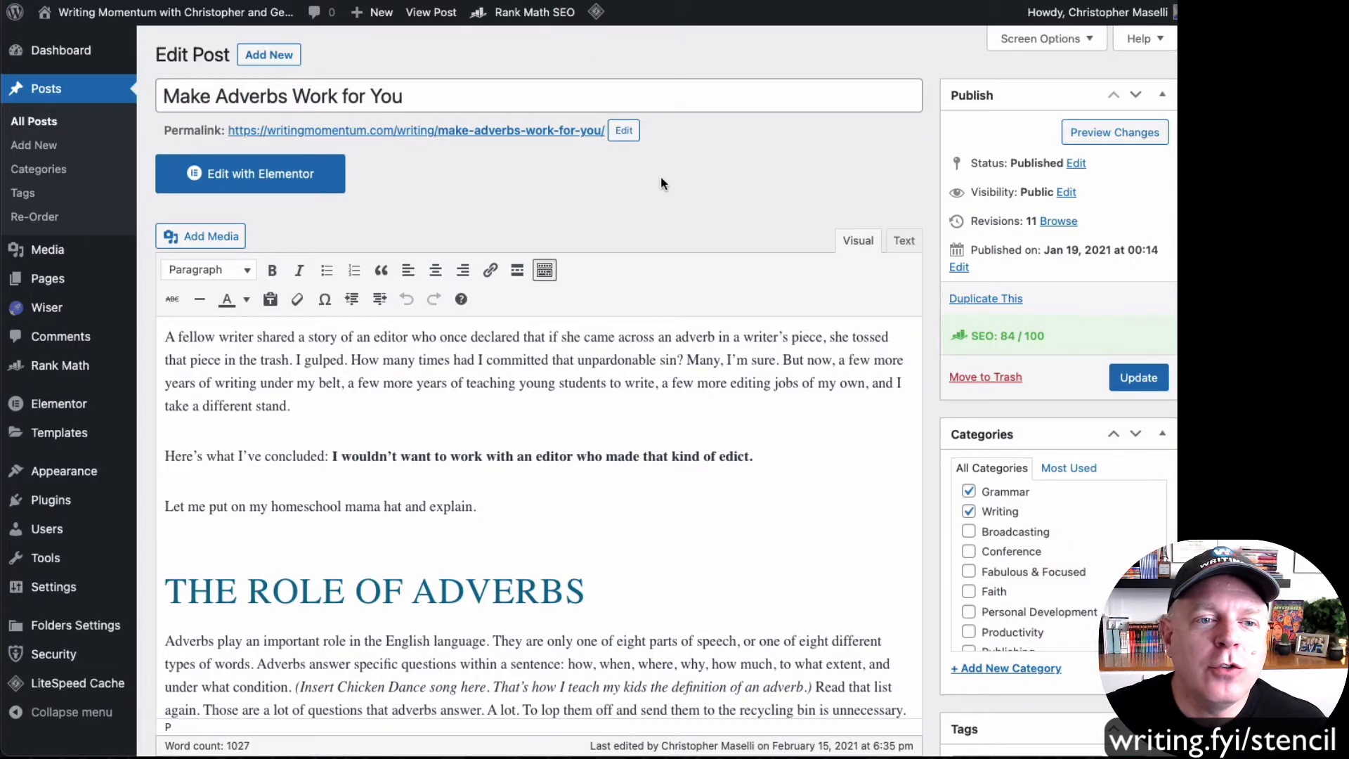
In the WordPress post "Make Adverbs Work for You", add an empty paragraph above "The Role of Adverbs" and open Stencil for adding media.
click(210, 554)
click(490, 510)
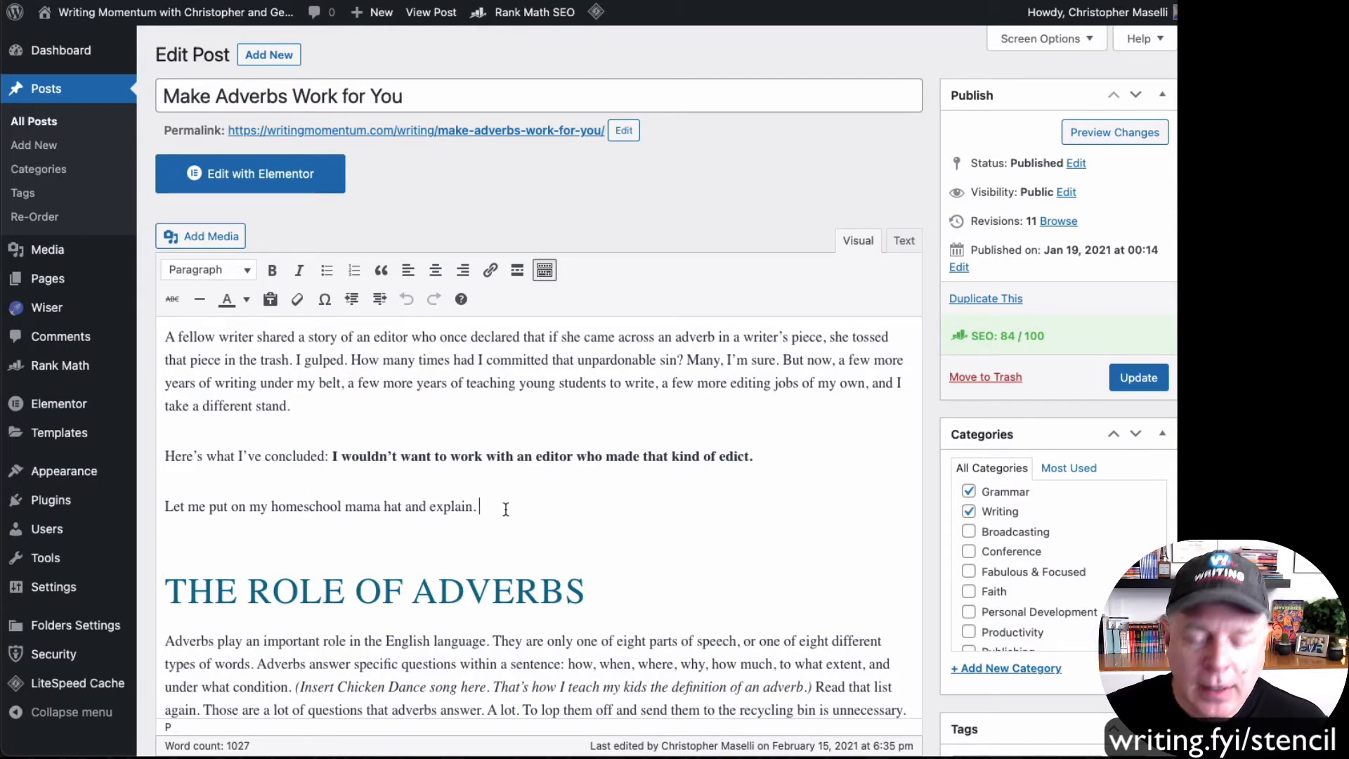
key(Return)
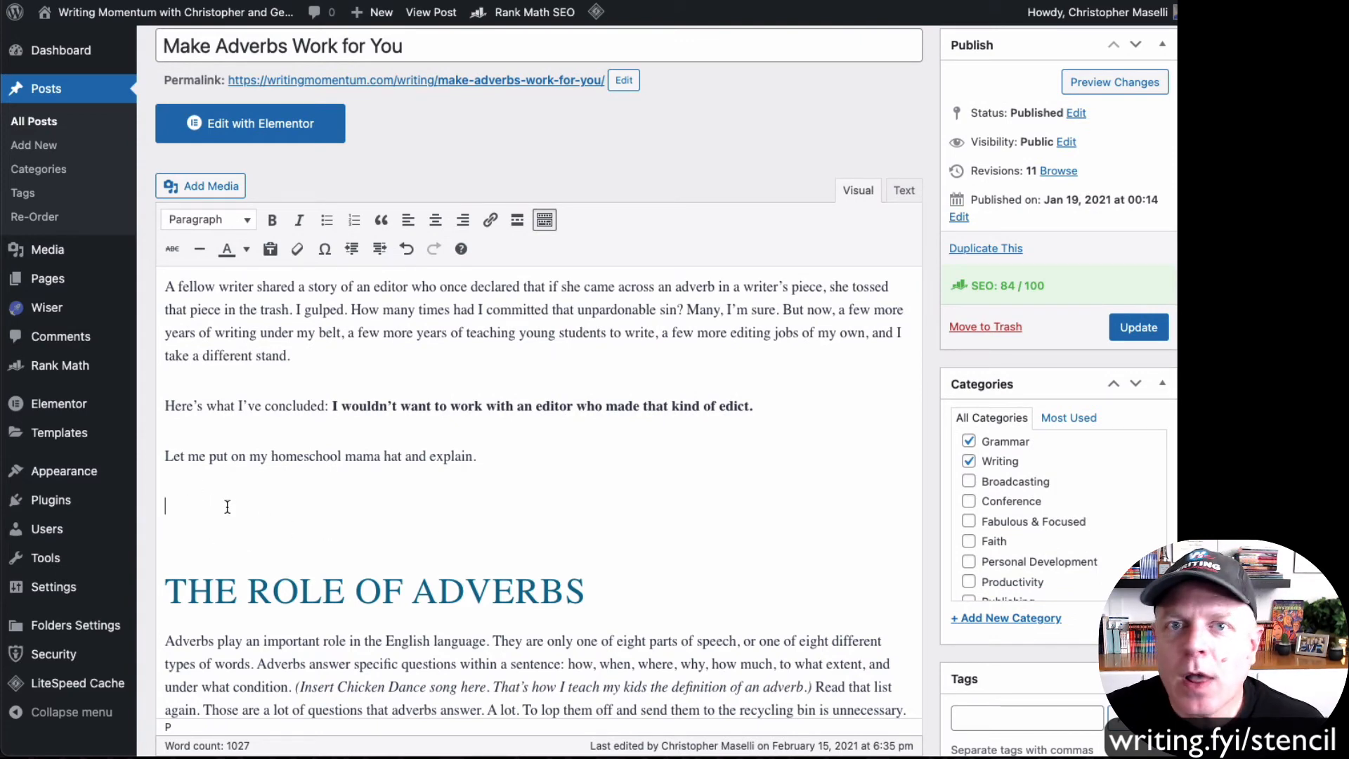
click(212, 188)
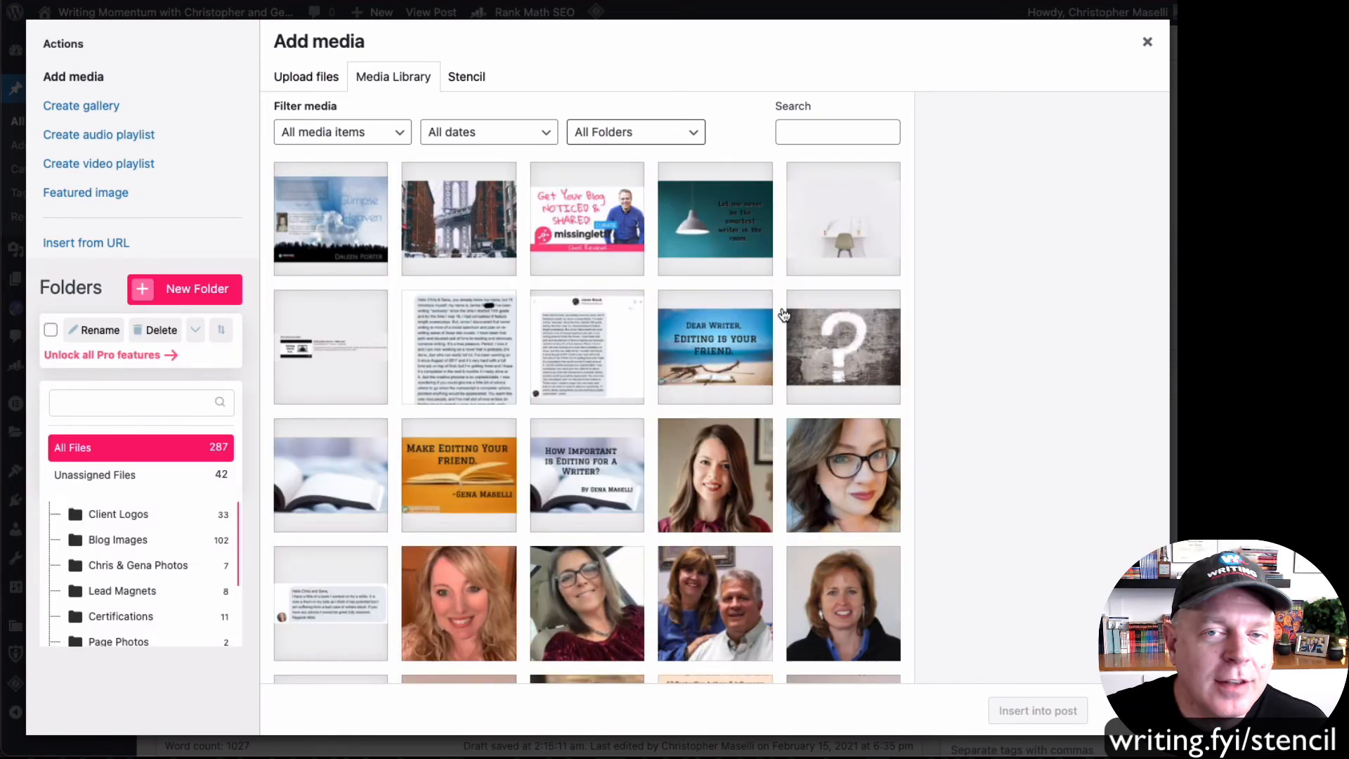
click(468, 81)
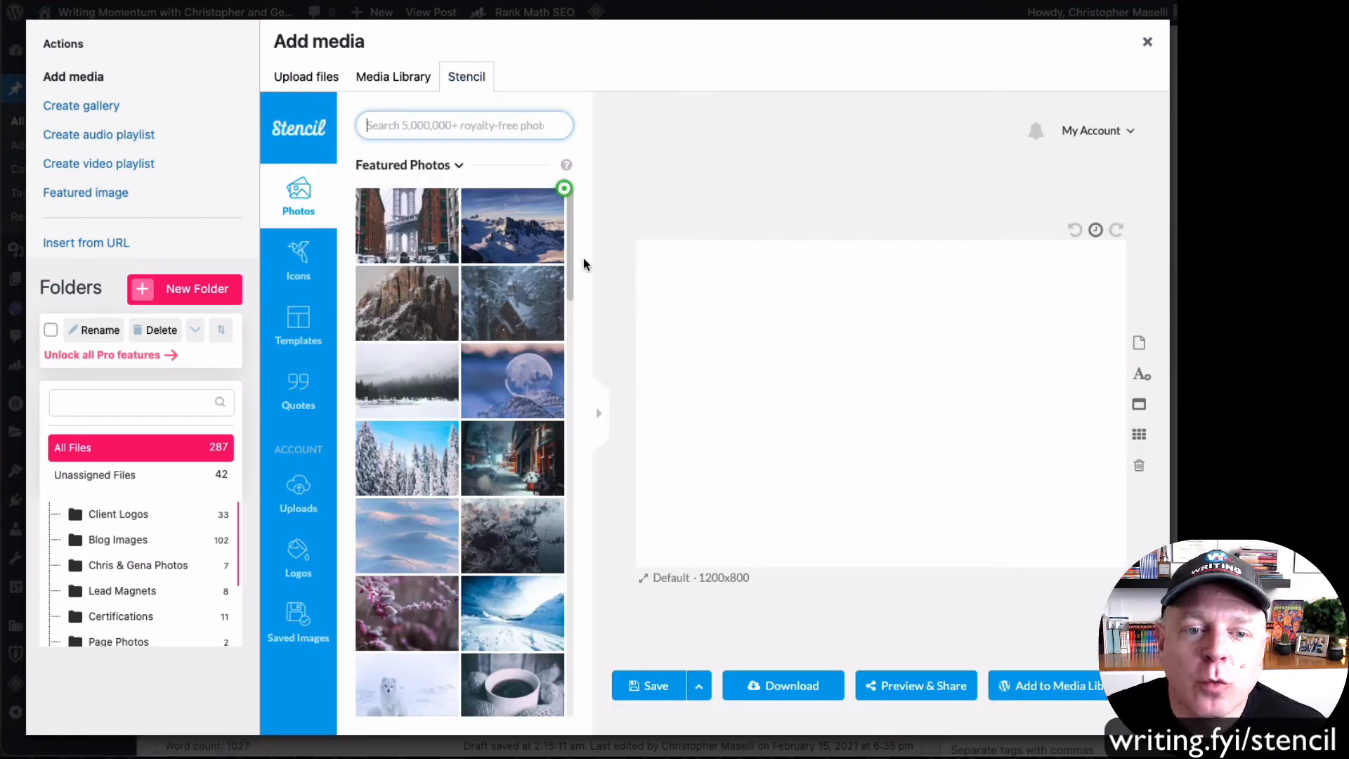
Use the featured snowy mountain photo as the background and place the red rocket icon over its upper-left sky.
click(513, 225)
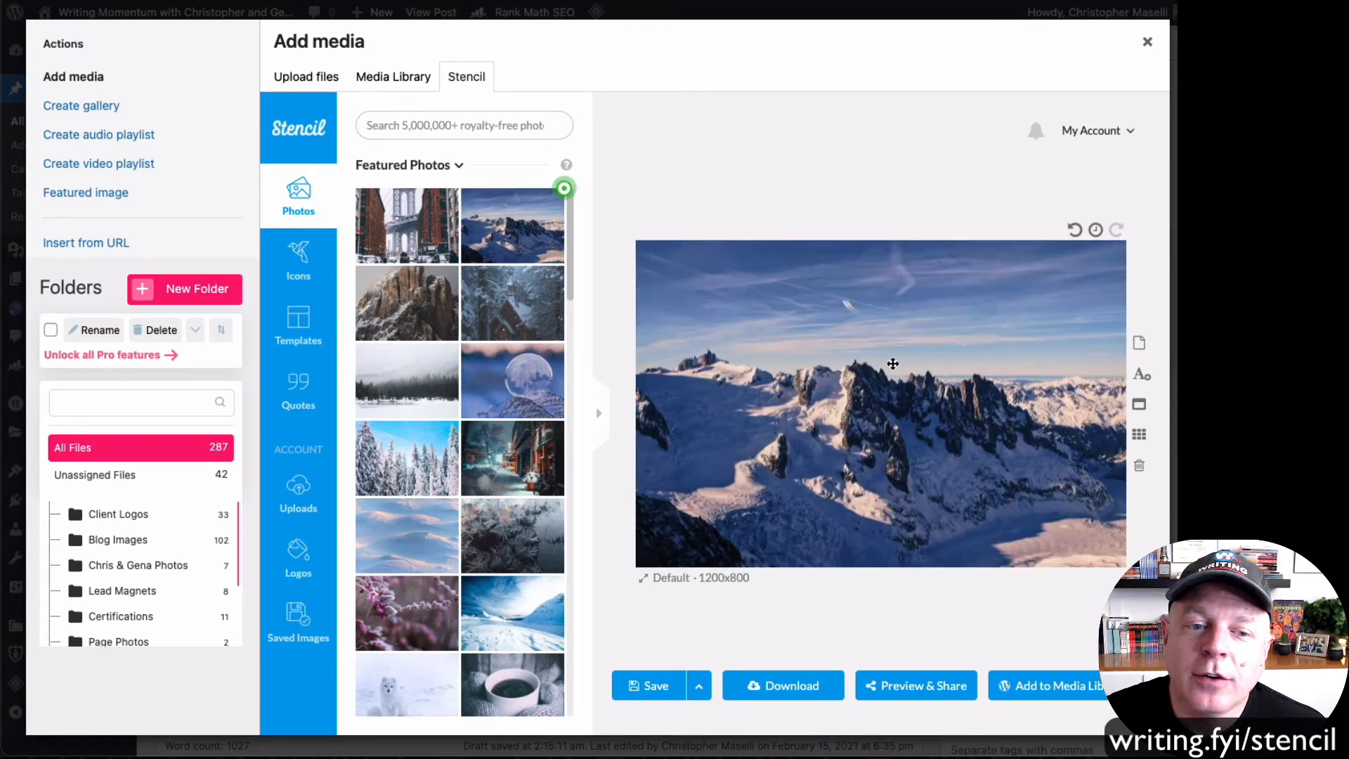
click(318, 252)
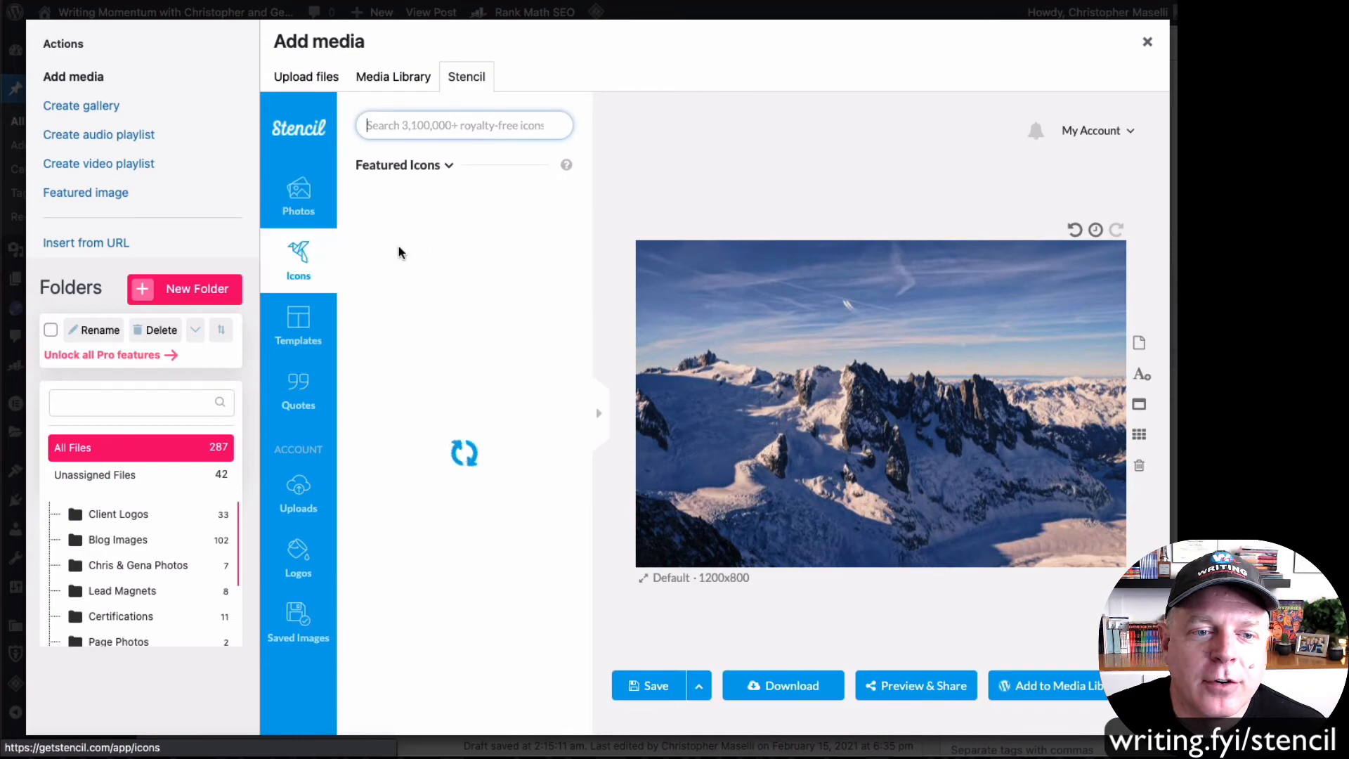
drag(381, 688, 790, 339)
click(834, 191)
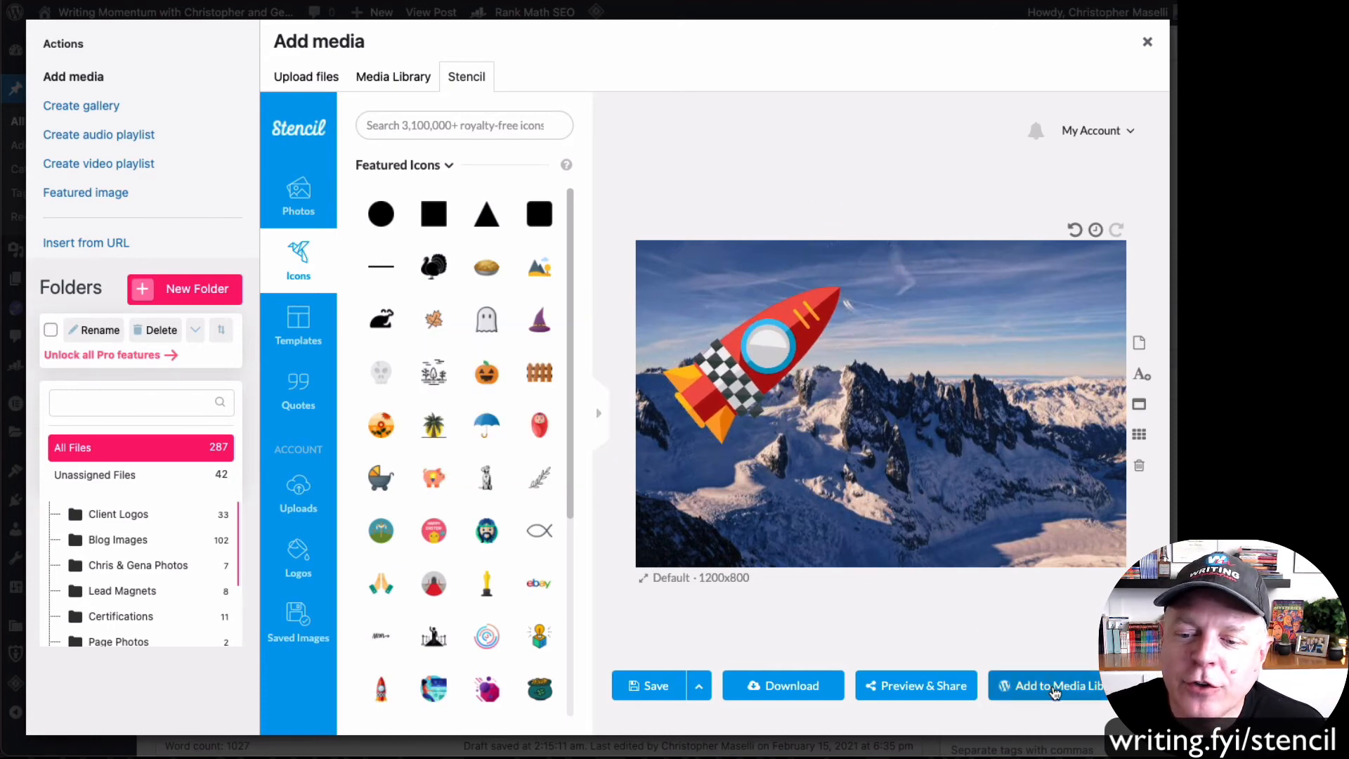
Add the rocket image to the WordPress media library with the filename "rocket" at 1920 x 1280.
click(1054, 688)
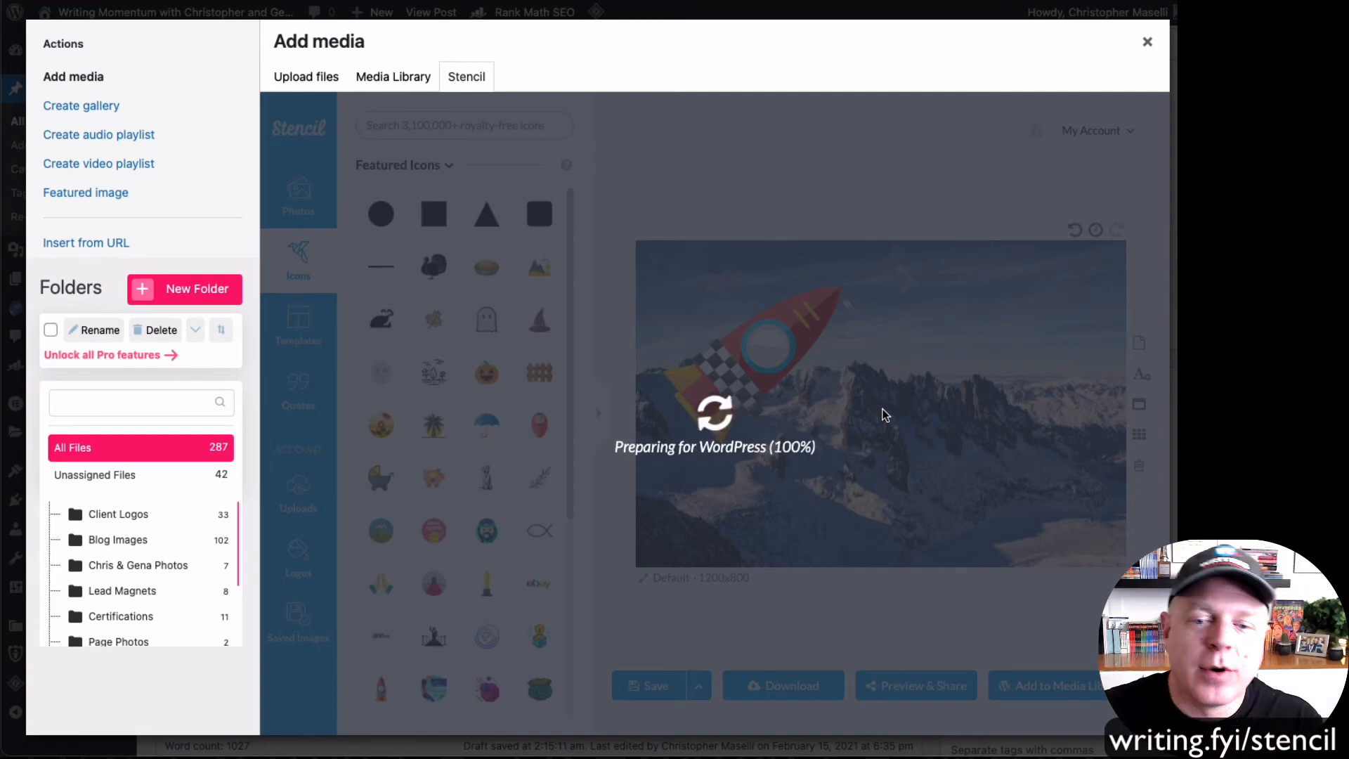
click(651, 378)
text(rocket)
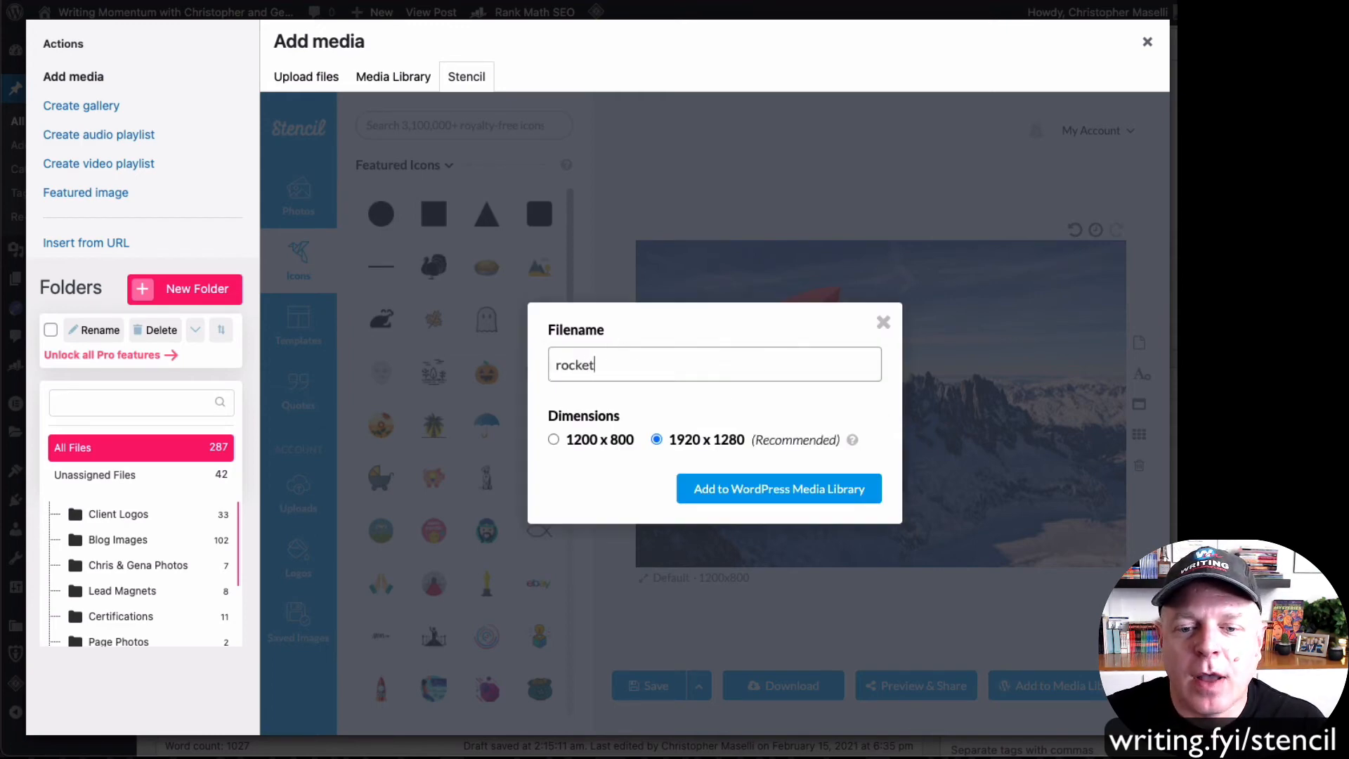
key(Return)
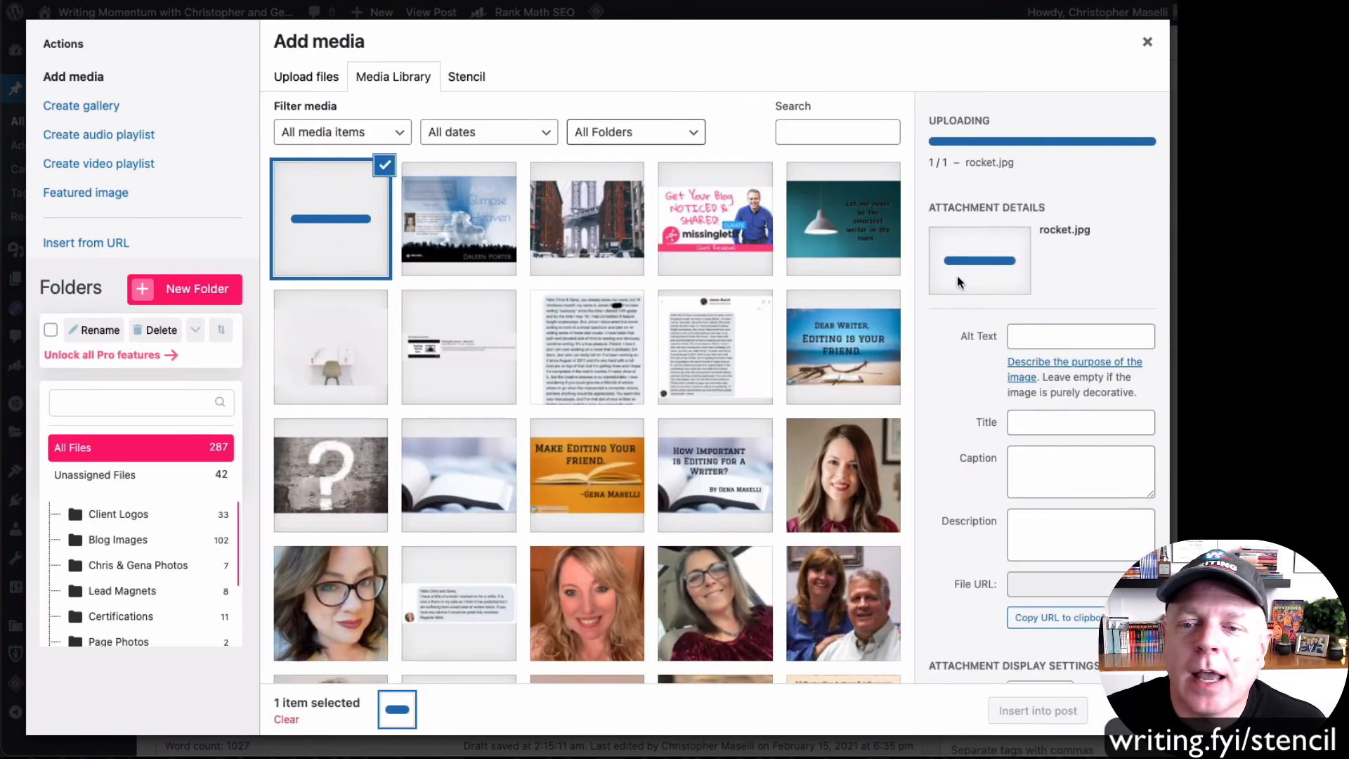
Give the uploaded rocket image the alt text "Rocket", insert it into the post and check it above "The Role of Adverbs".
click(1043, 340)
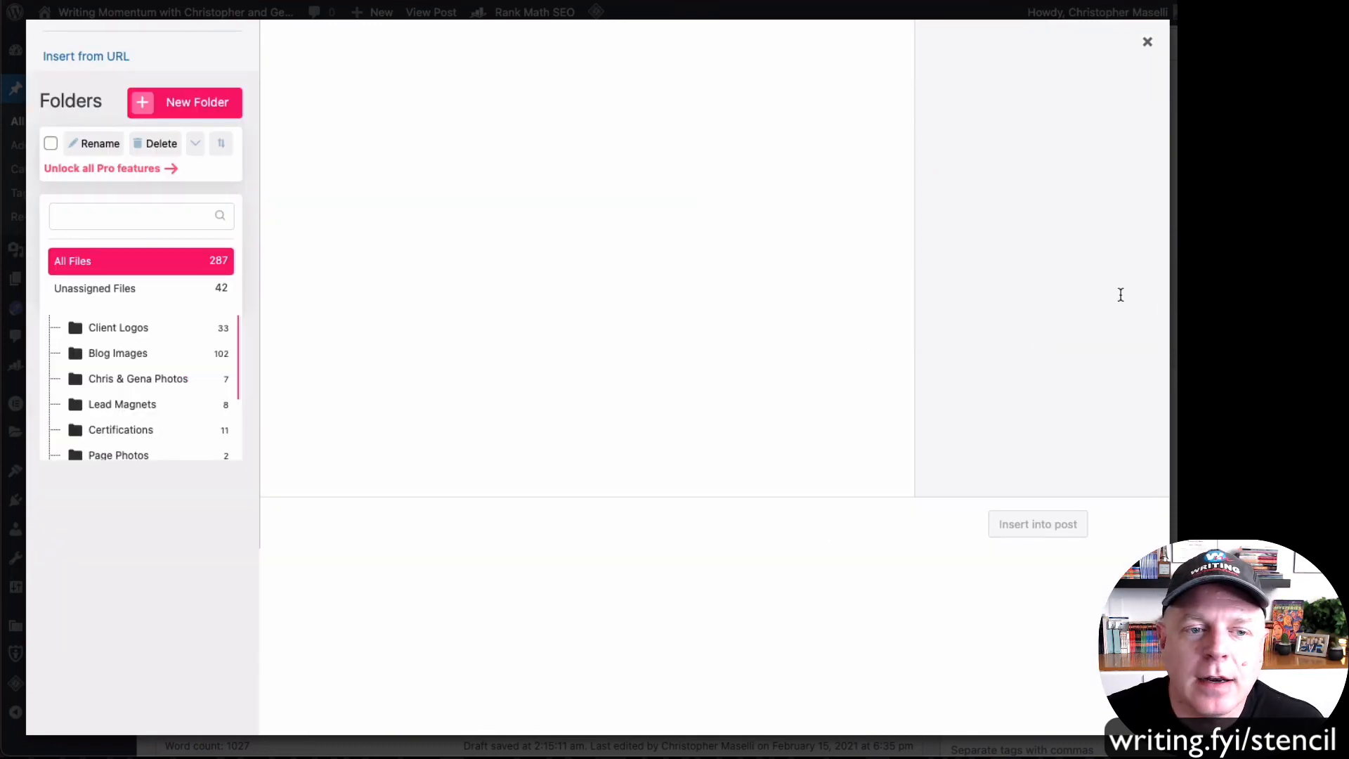
scroll(708, 310, up, 5)
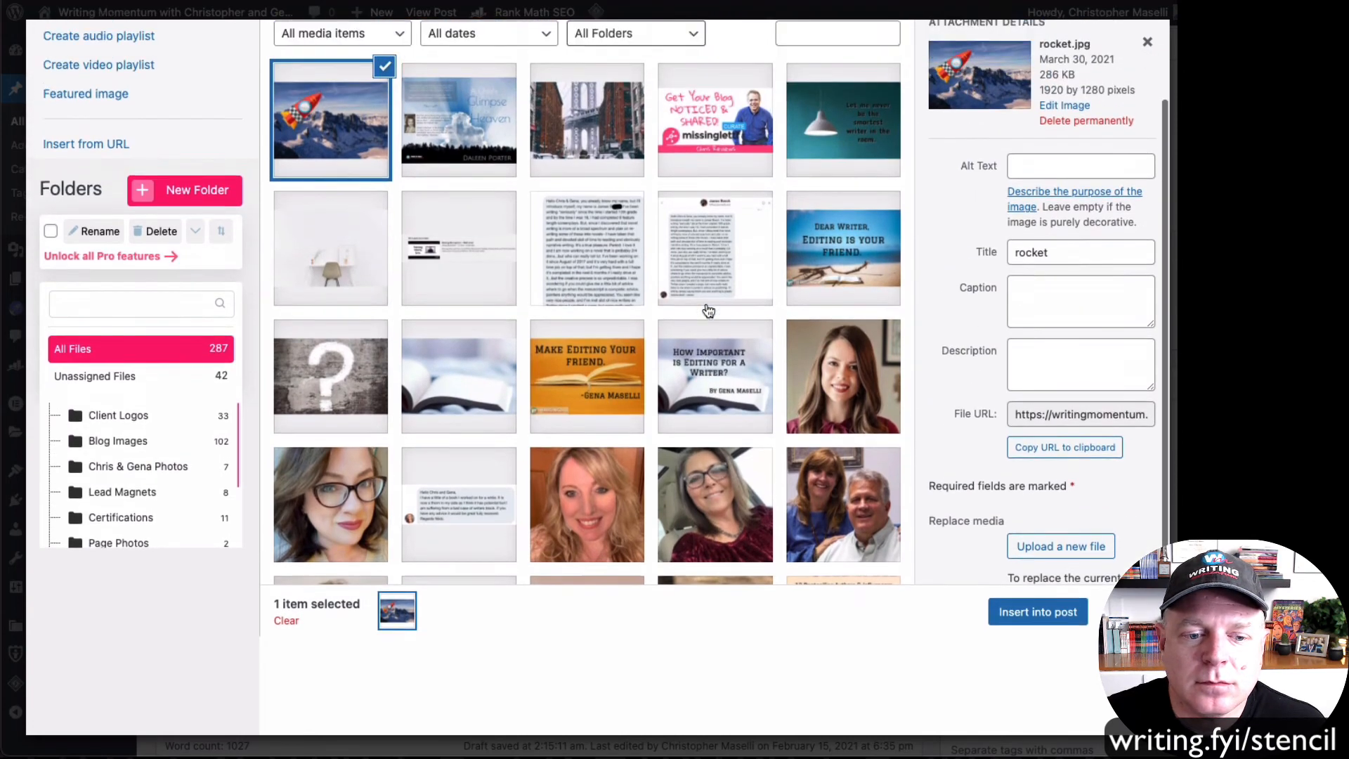
click(1028, 239)
text(Rocket)
click(1039, 684)
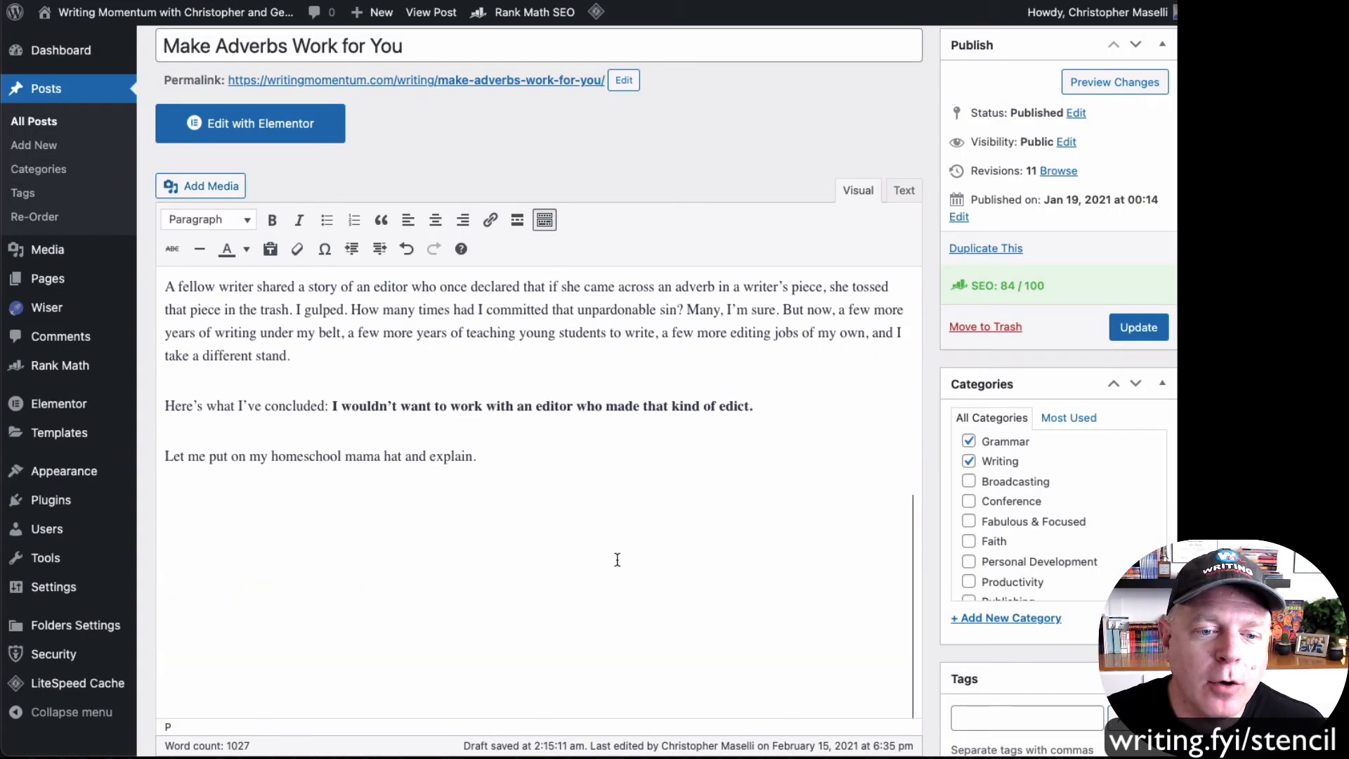
scroll(690, 524, down, 3)
scroll(691, 523, down, 3)
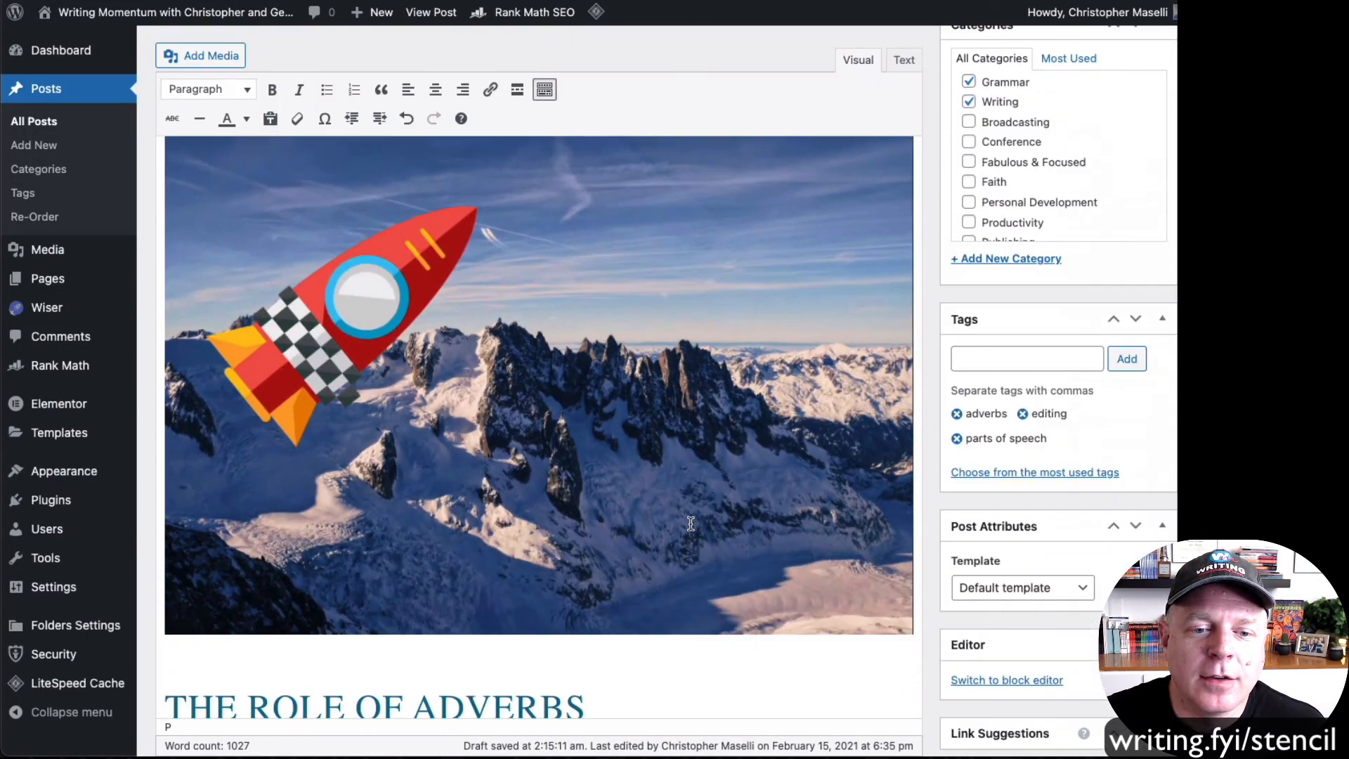
scroll(690, 523, up, 1)
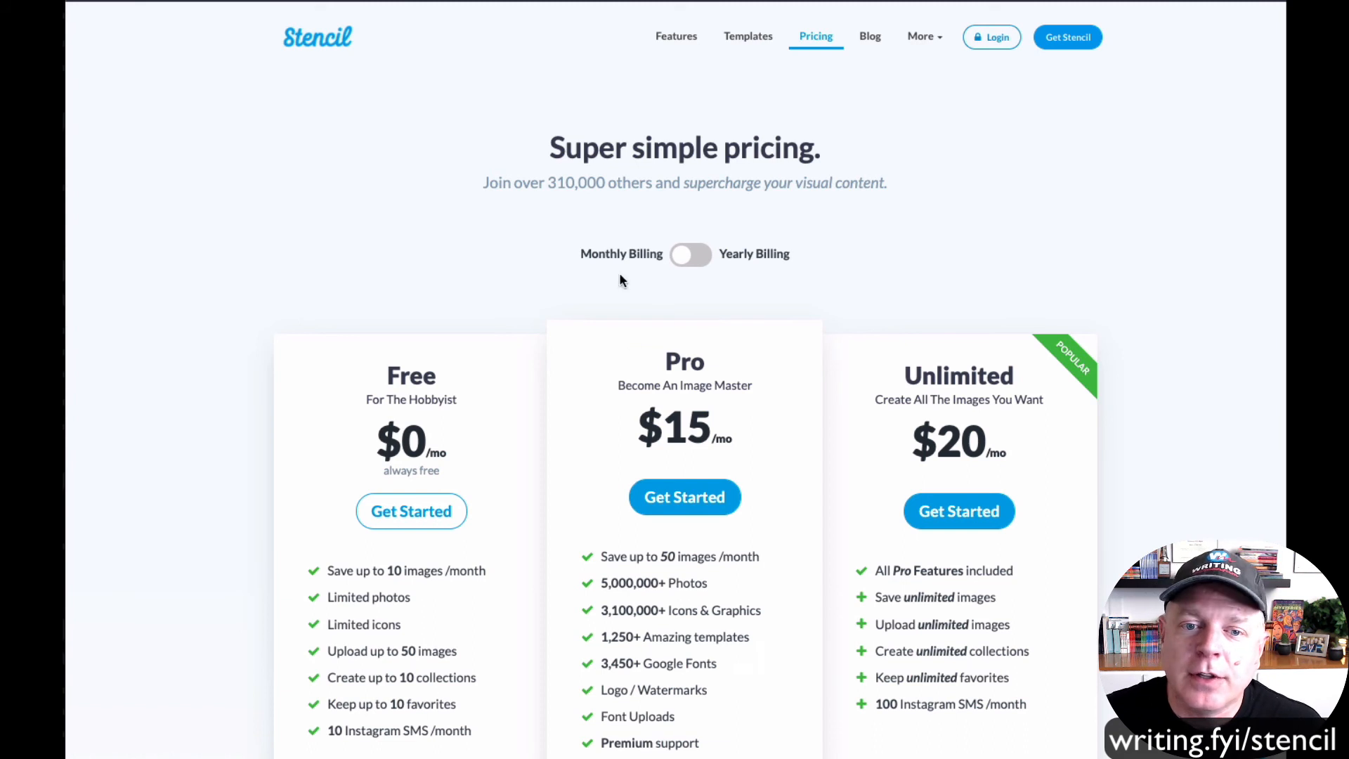
Switch Stencil's pricing page from monthly to yearly billing to compare the plan prices.
click(688, 254)
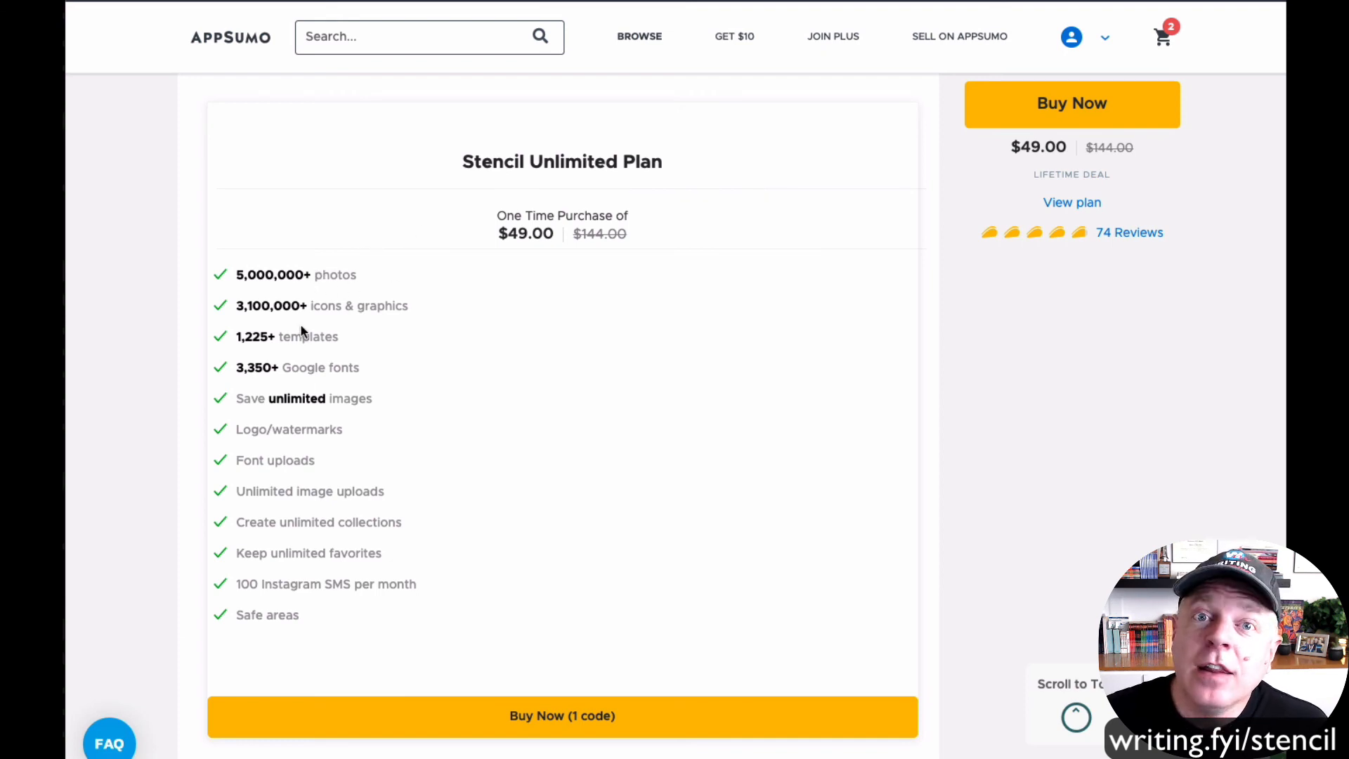
On the AppSumo offer page, highlight the lifetime access deal term and review the Stencil Unlimited Plan's one-time price and features.
scroll(416, 344, up, 2)
scroll(416, 347, up, 2)
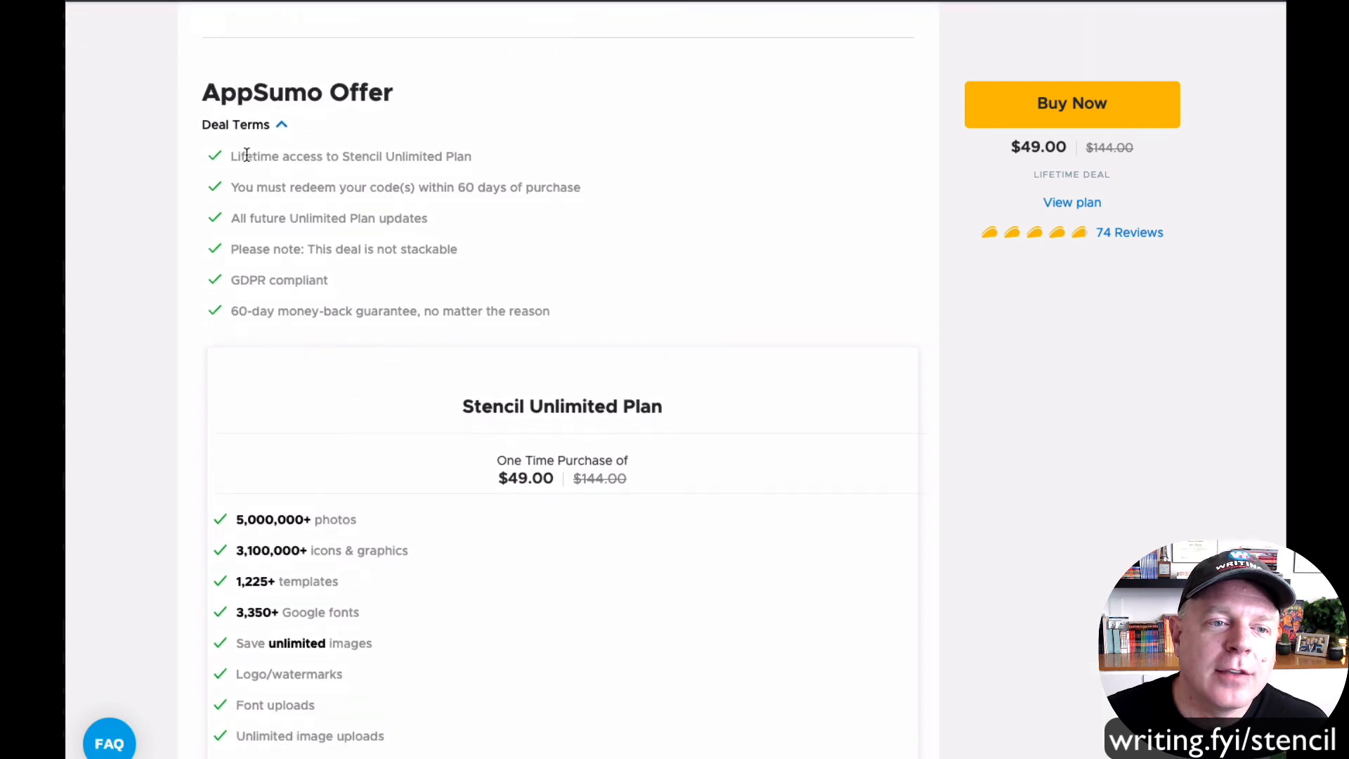
drag(245, 156, 495, 150)
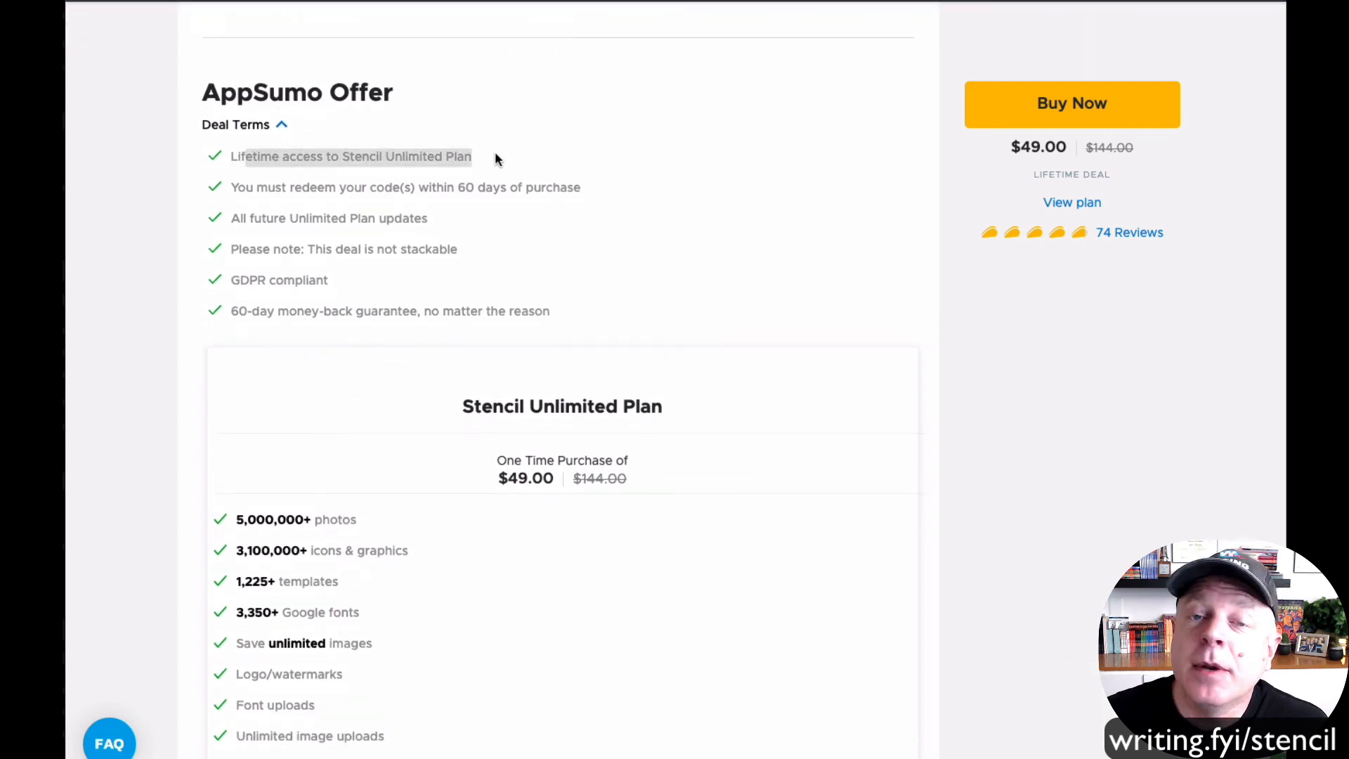
scroll(681, 376, down, 2)
scroll(681, 376, down, 1)
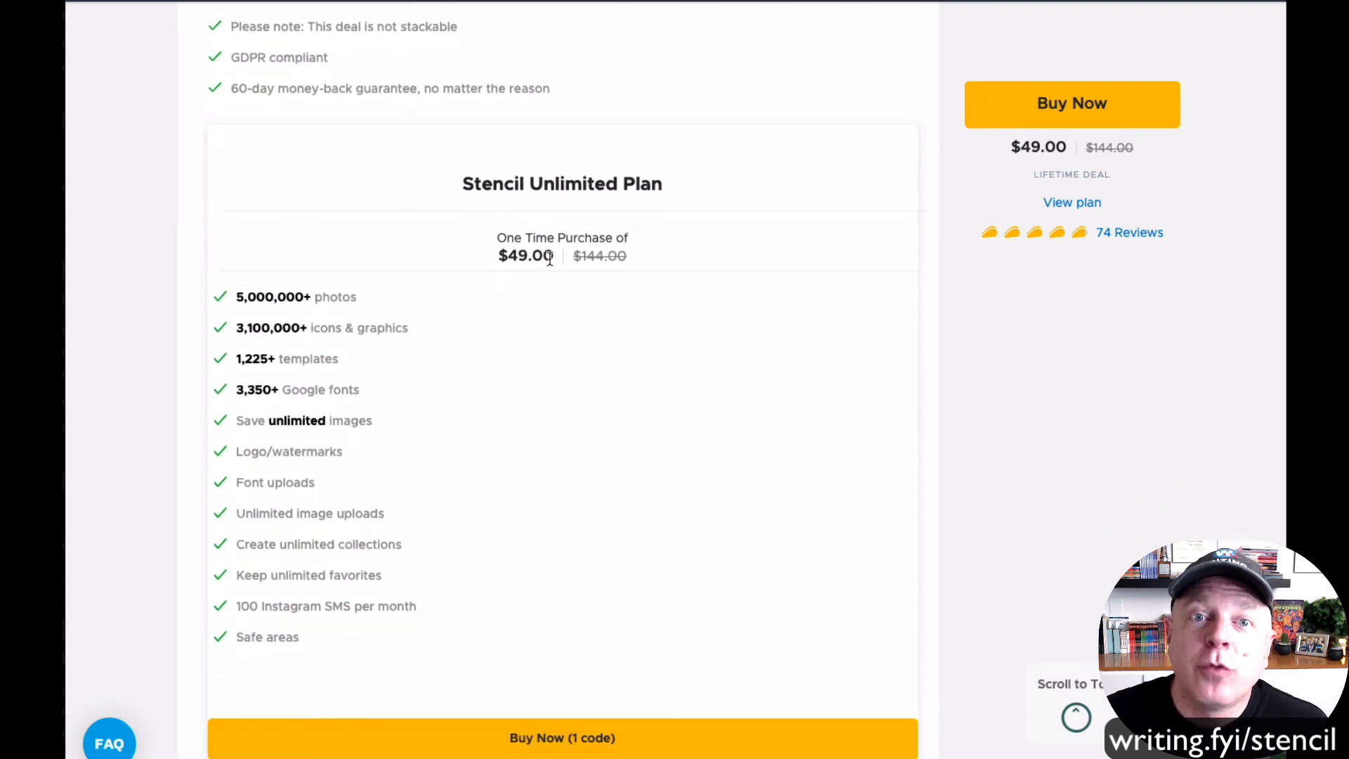